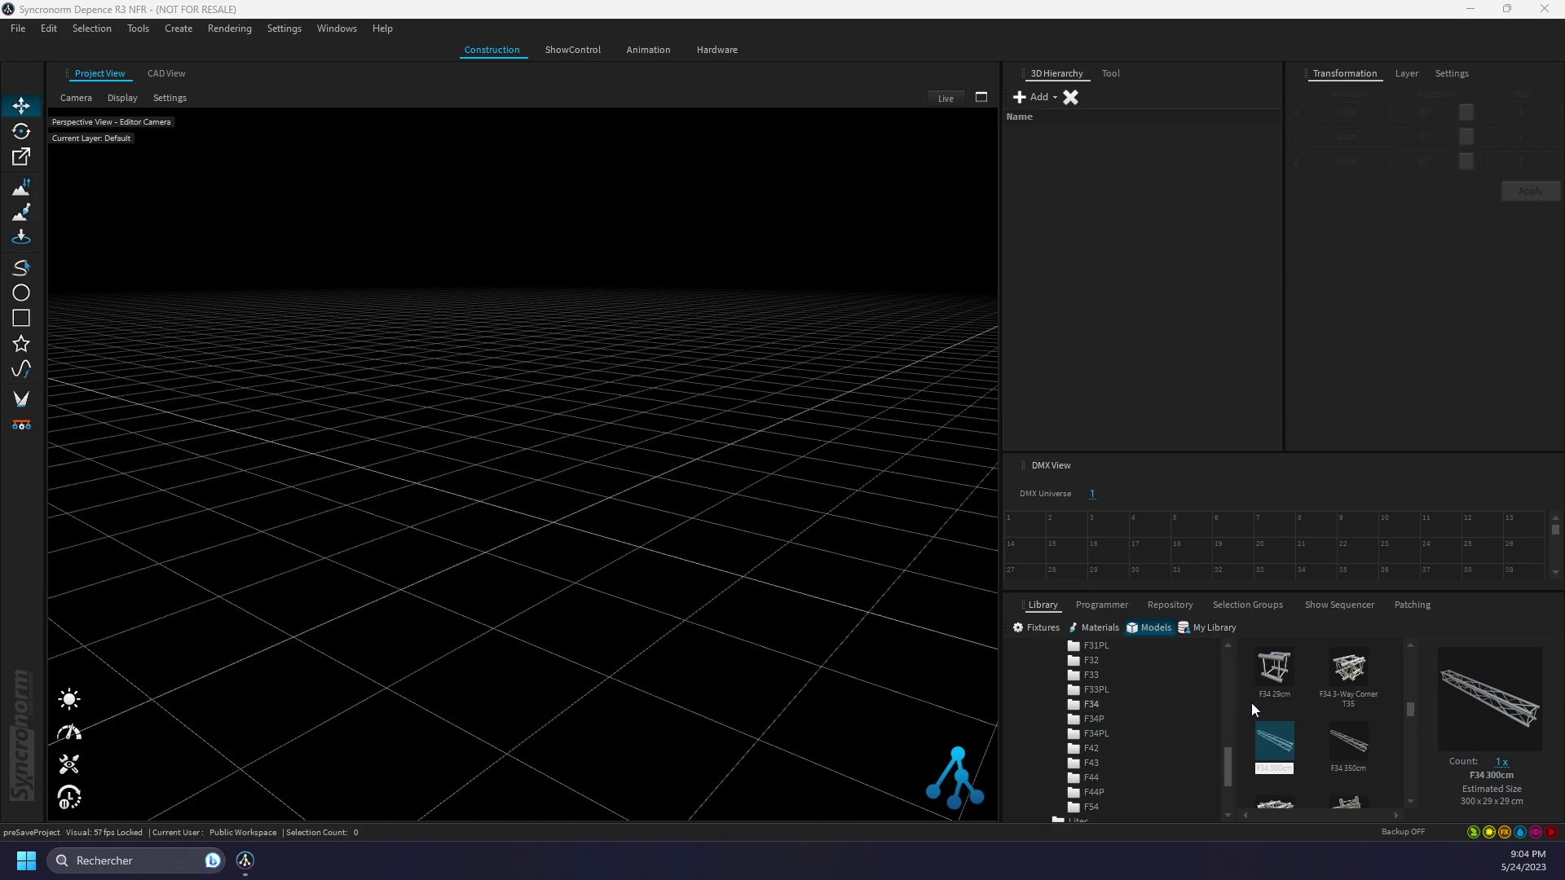
Add an F34 300cm truss, delete it from its Truss Group, and zero the group's position
drag(1263, 742, 516, 561)
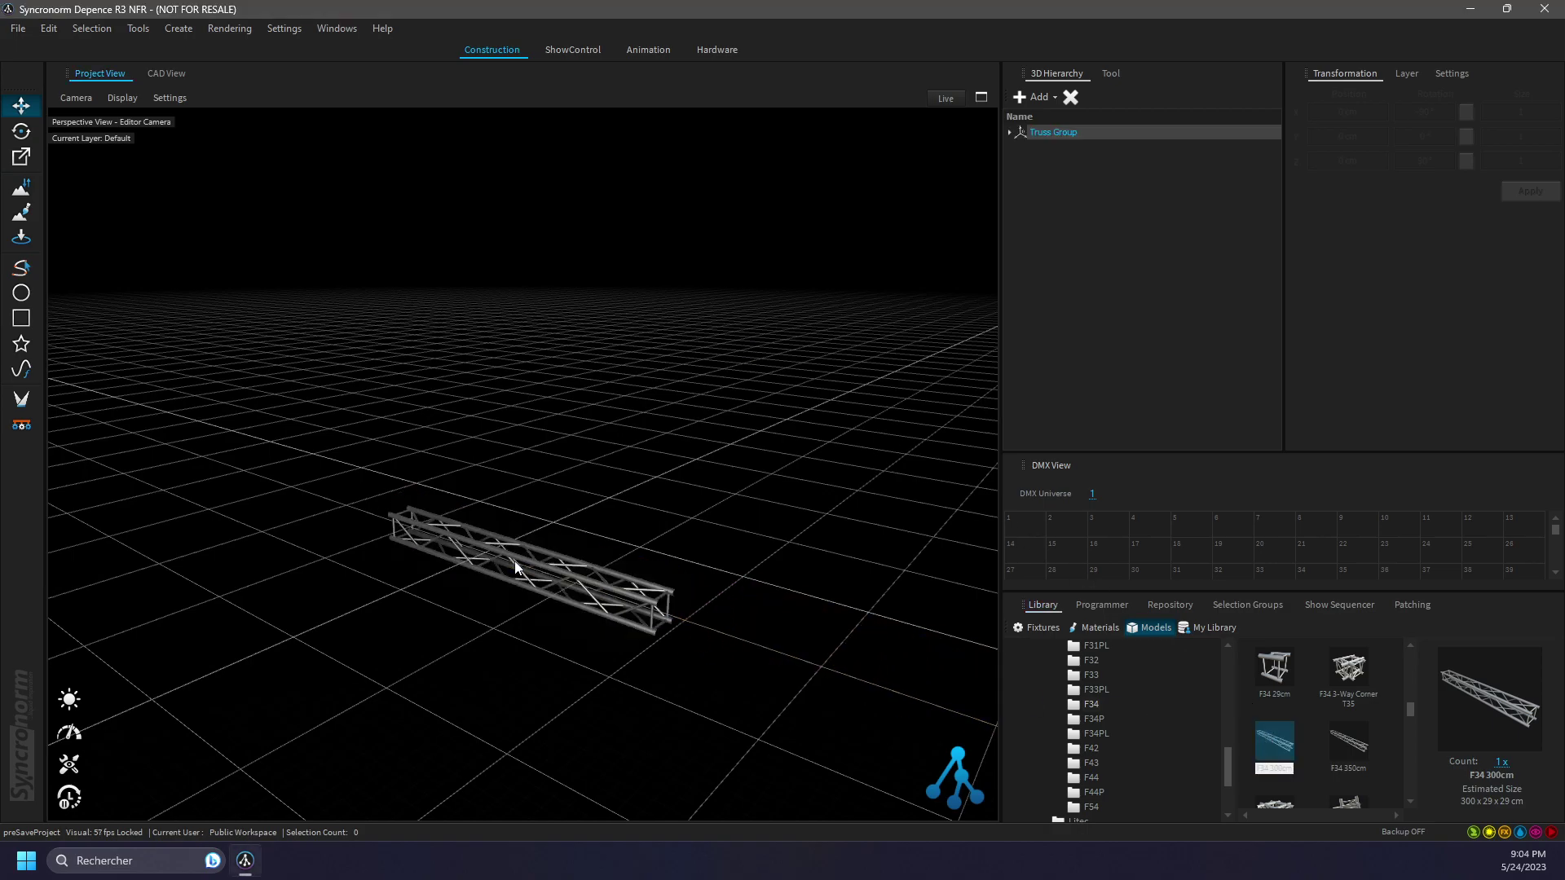
click(1009, 133)
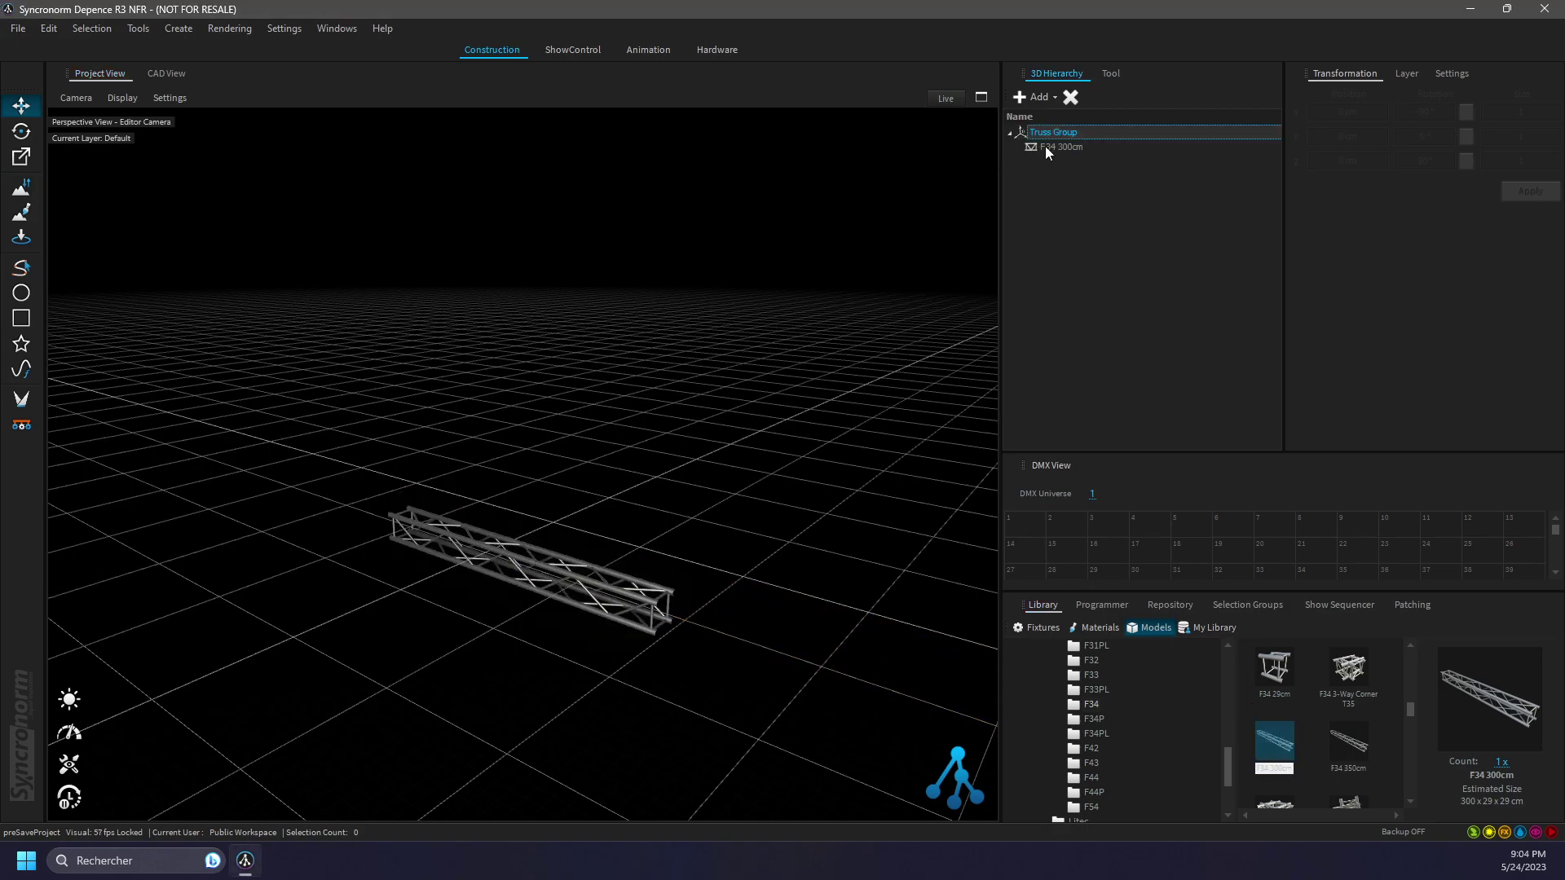
click(1050, 146)
right_click(1053, 146)
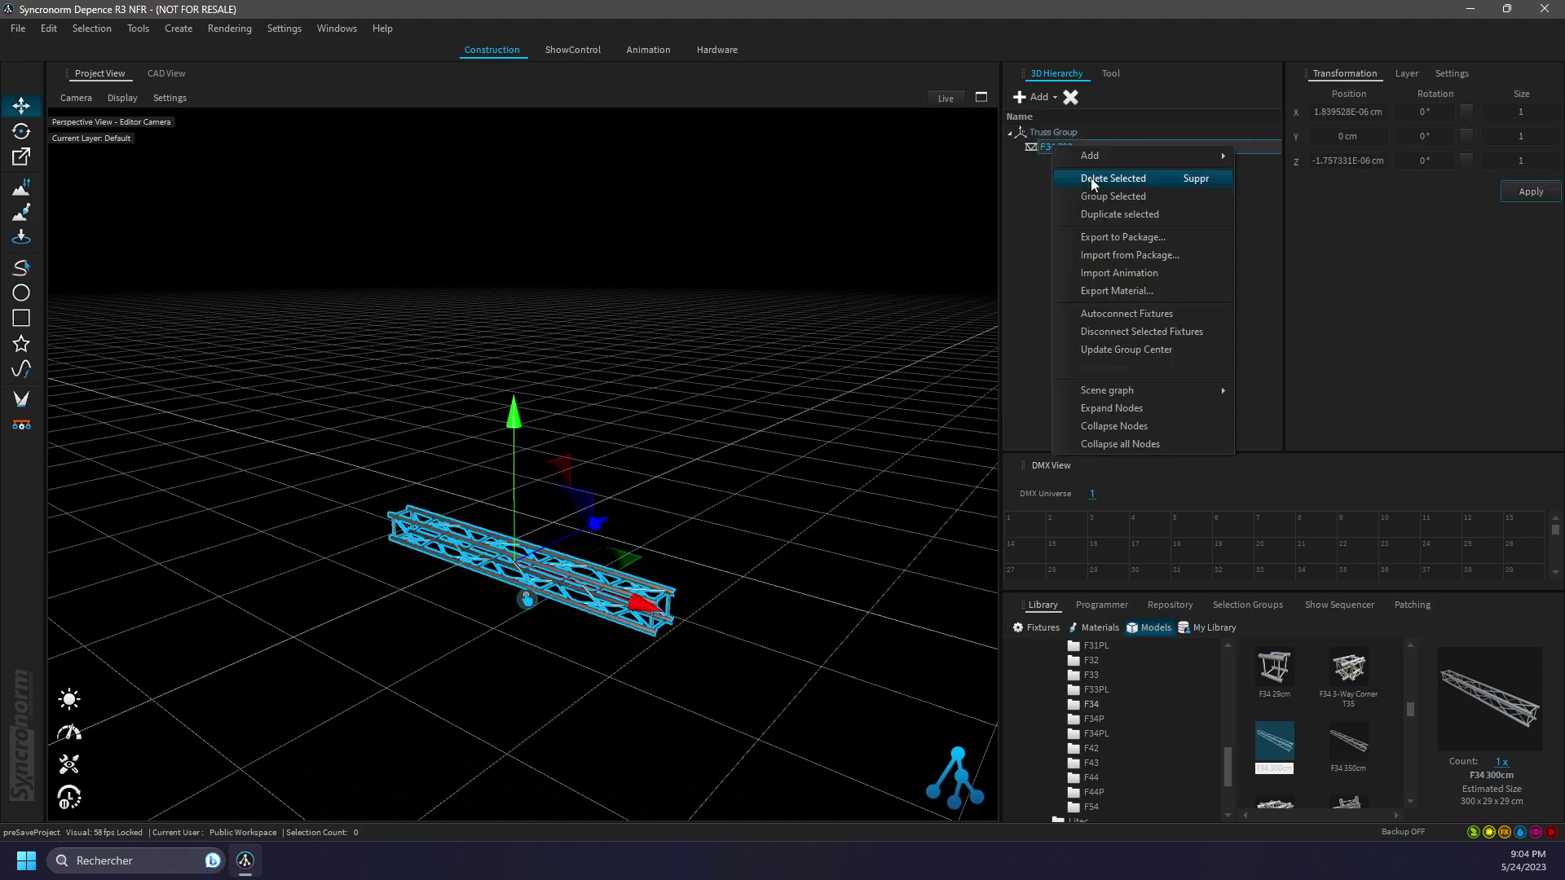
click(1090, 178)
key(Return)
click(1061, 137)
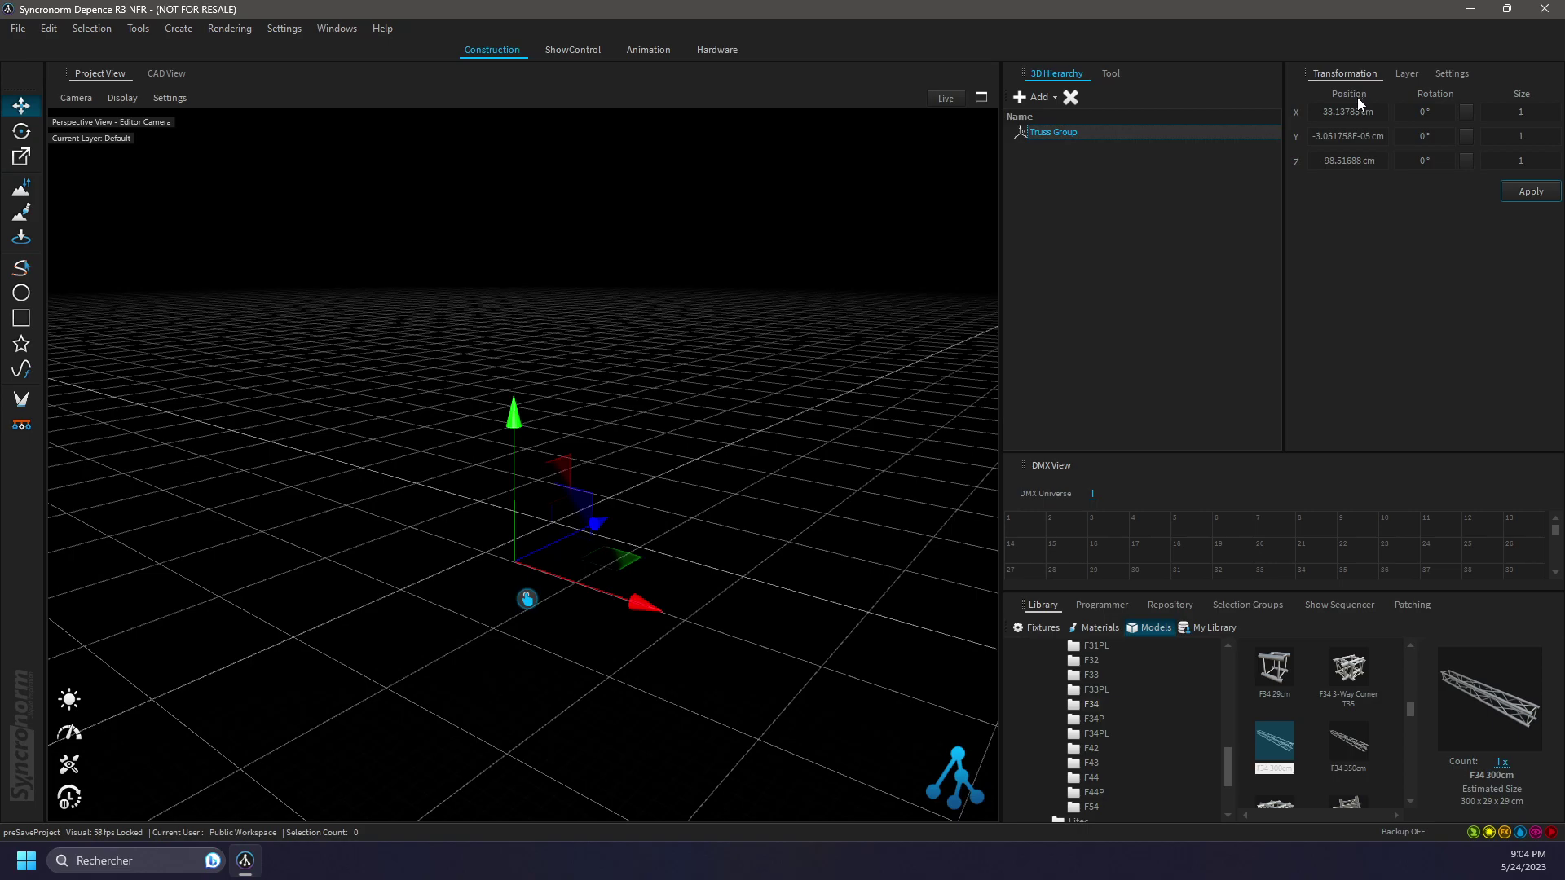
click(1514, 193)
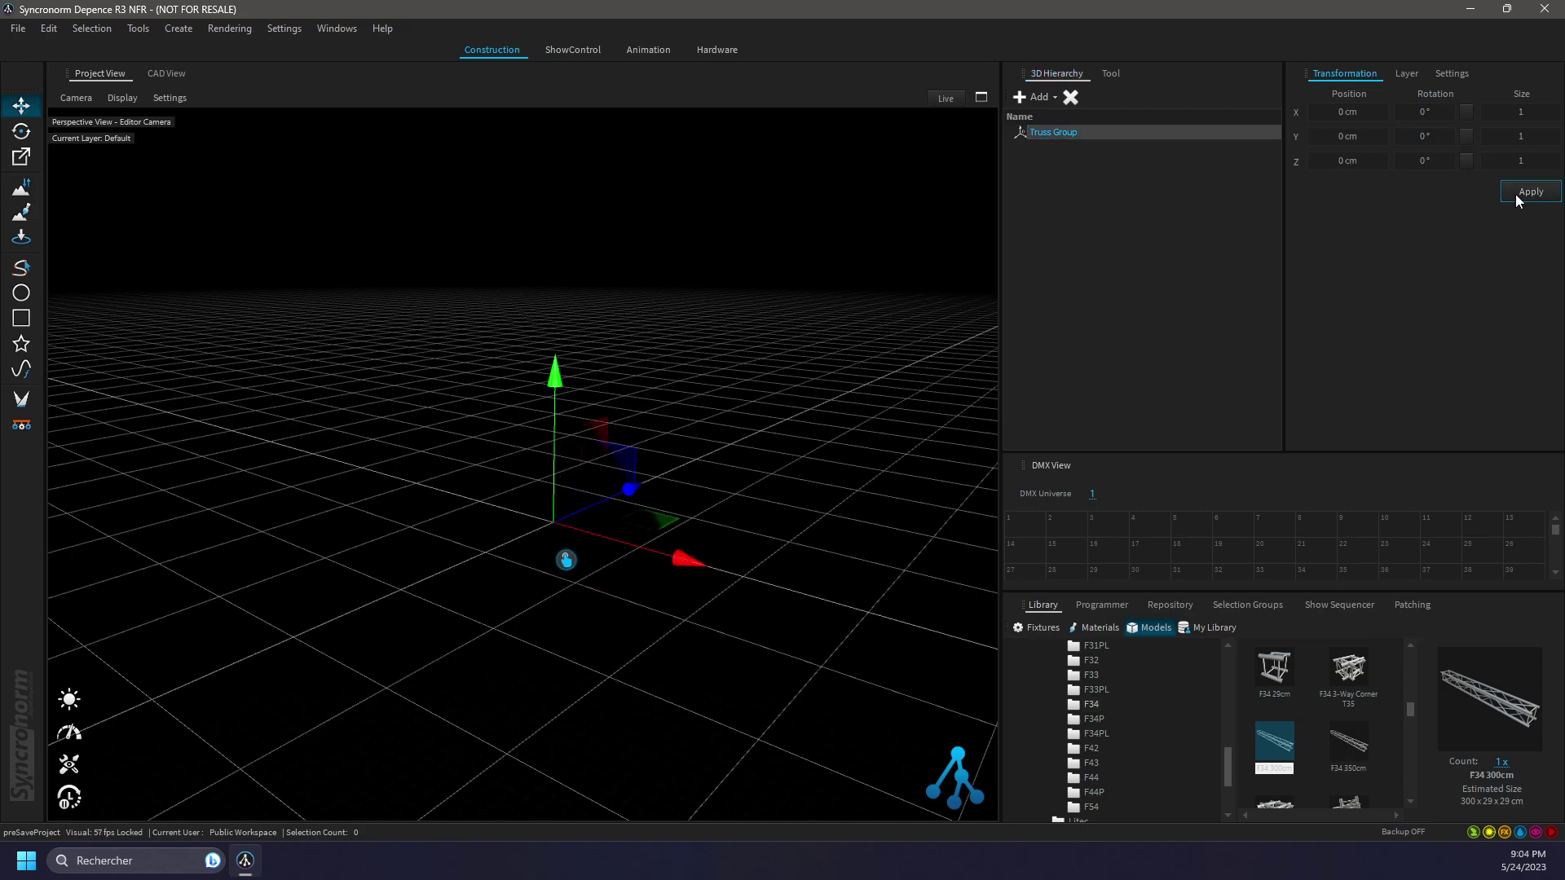
Add a Generic Truss Circle Element and nest it inside the Truss Group
right_click(1032, 131)
mouse_move(1107, 143)
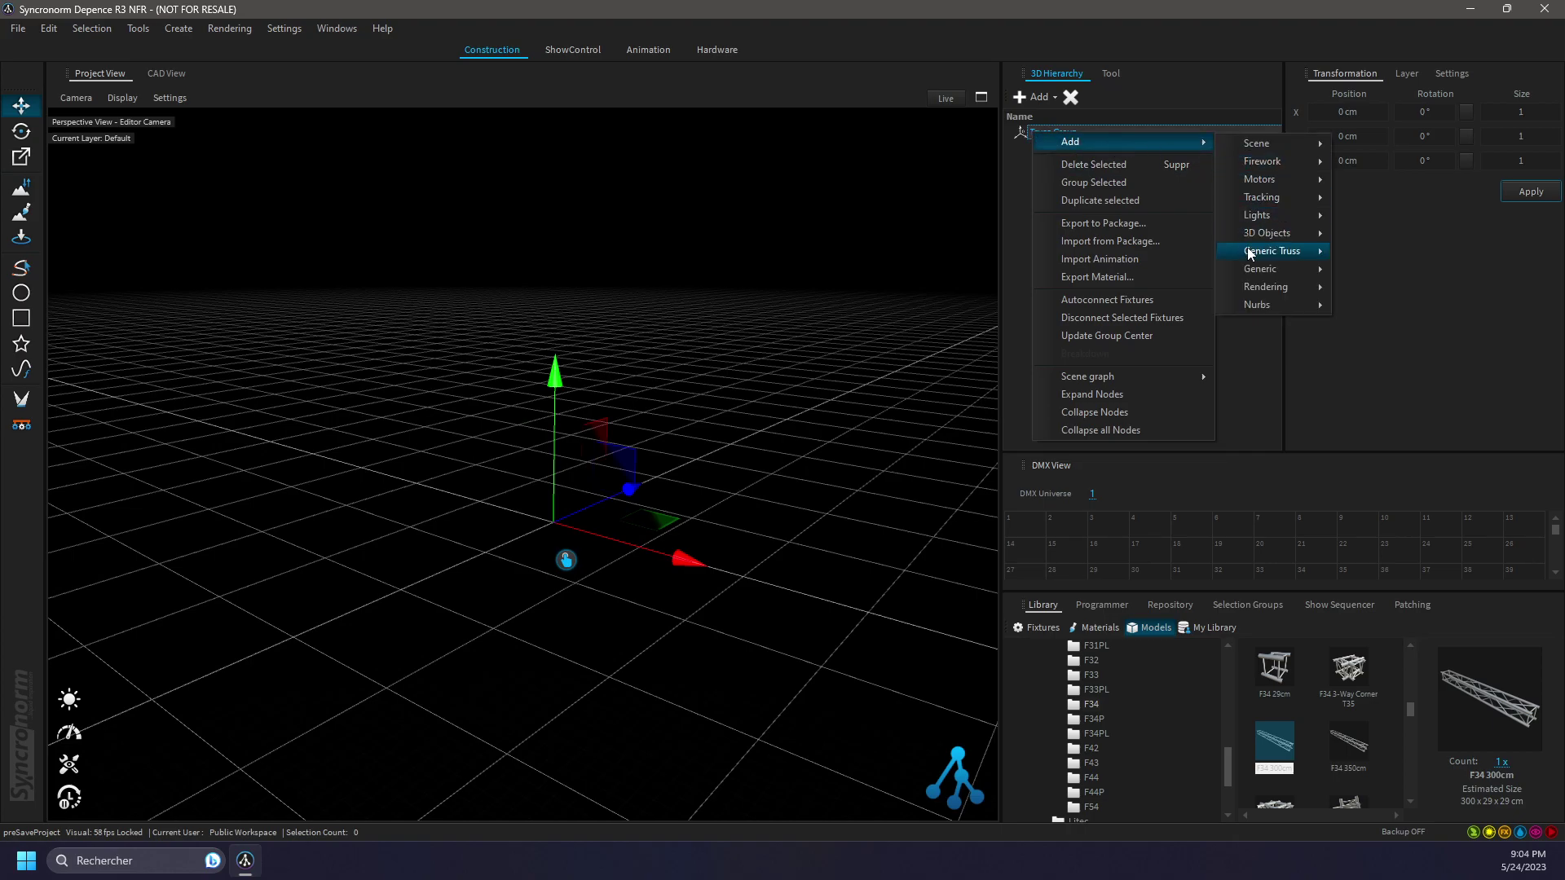
mouse_move(1268, 251)
click(1394, 275)
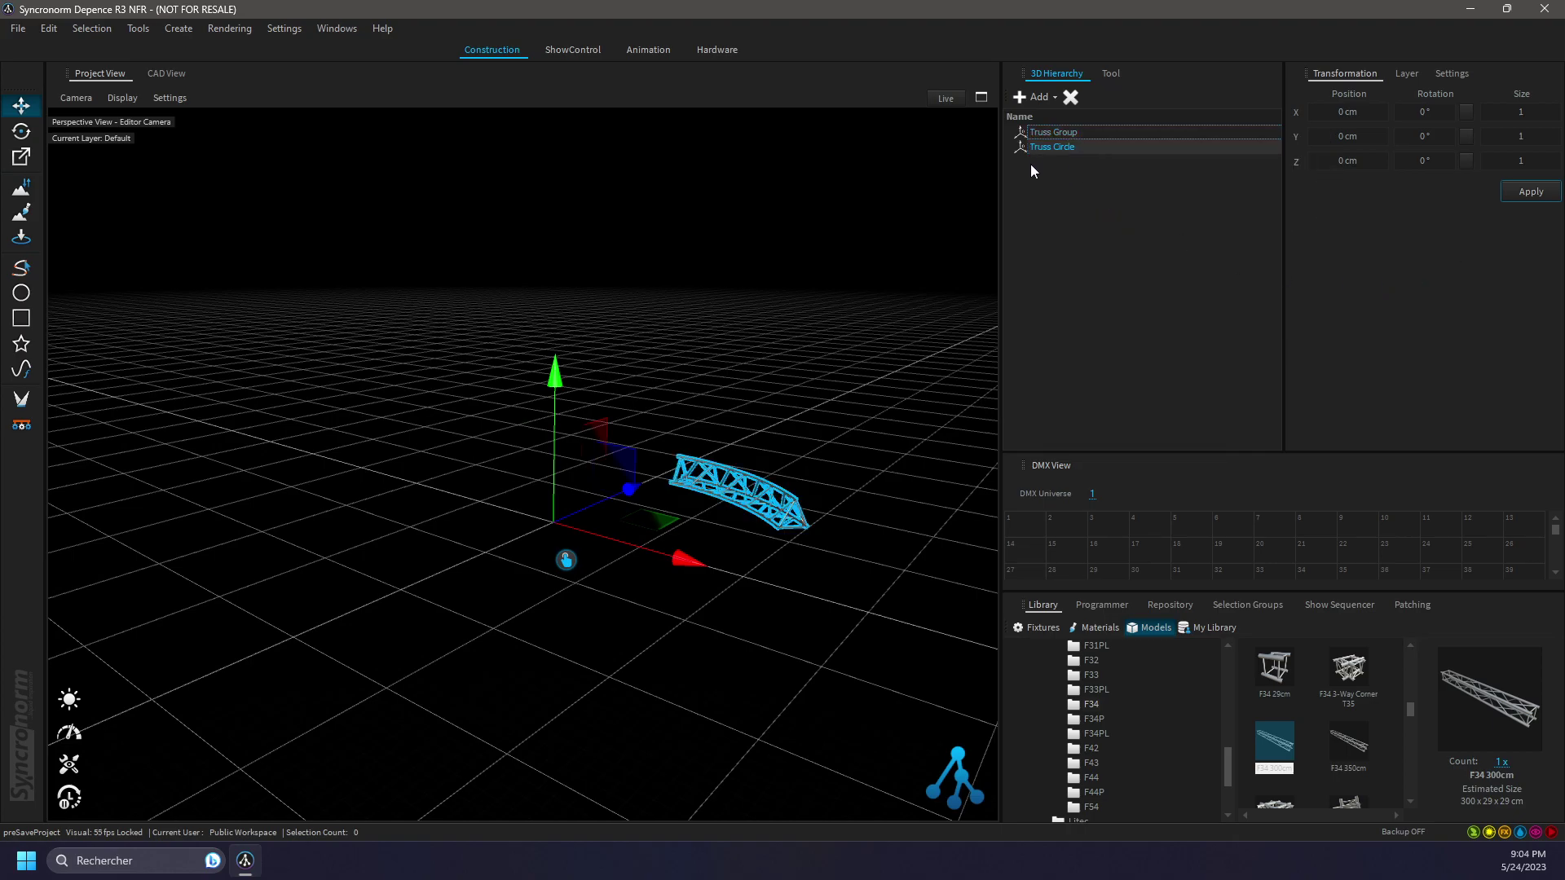
drag(1053, 149, 1054, 139)
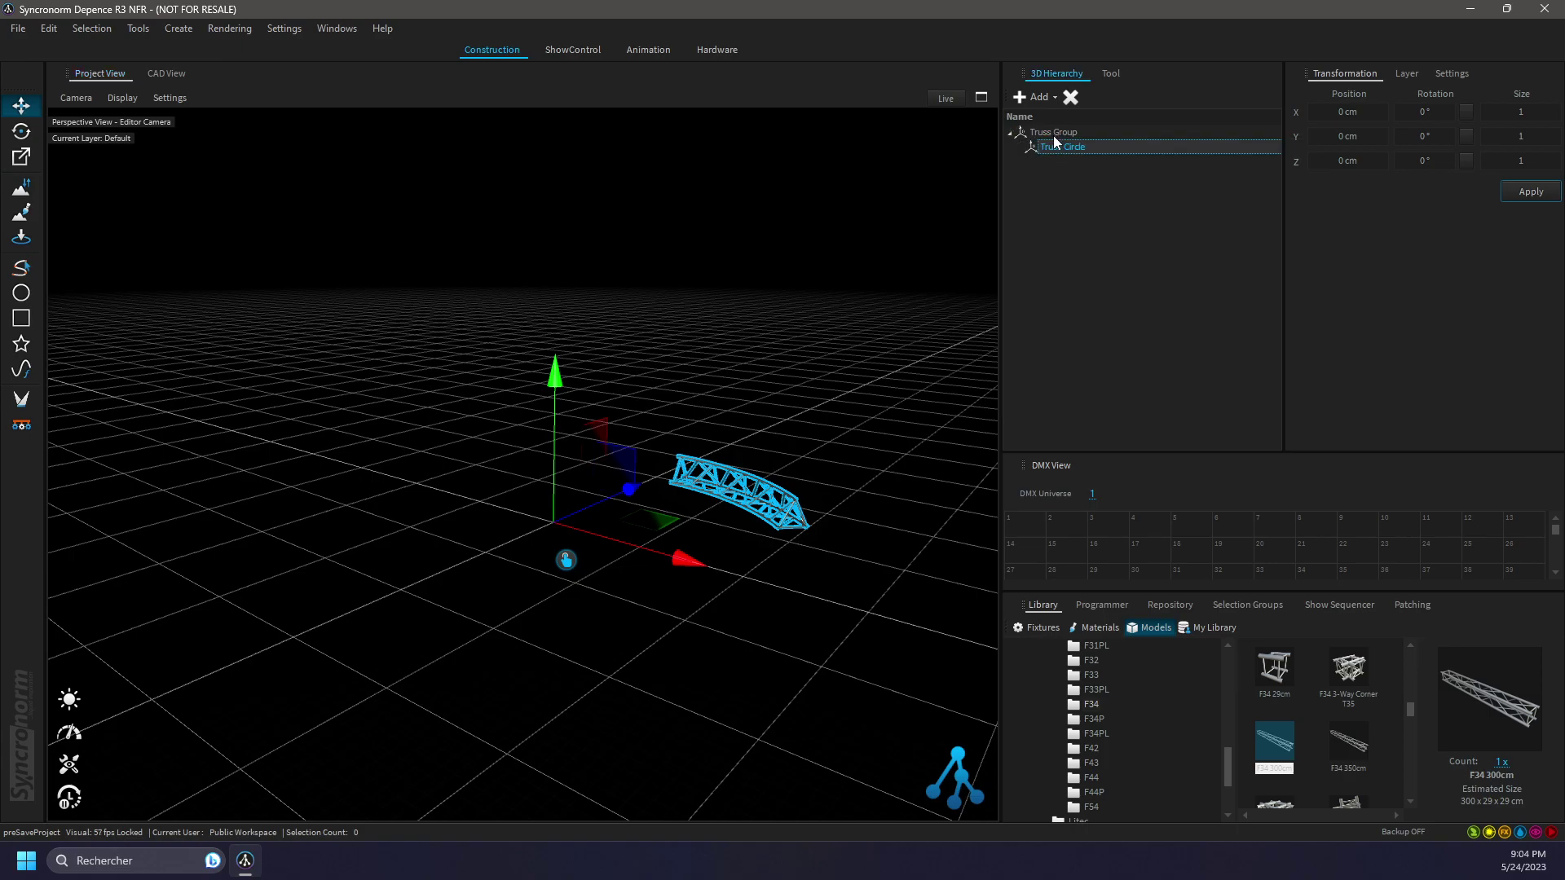
Set the Truss Circle's angle to 180 and its truss type to Truss 4-Point
click(1456, 74)
scroll(1490, 223, down, 4)
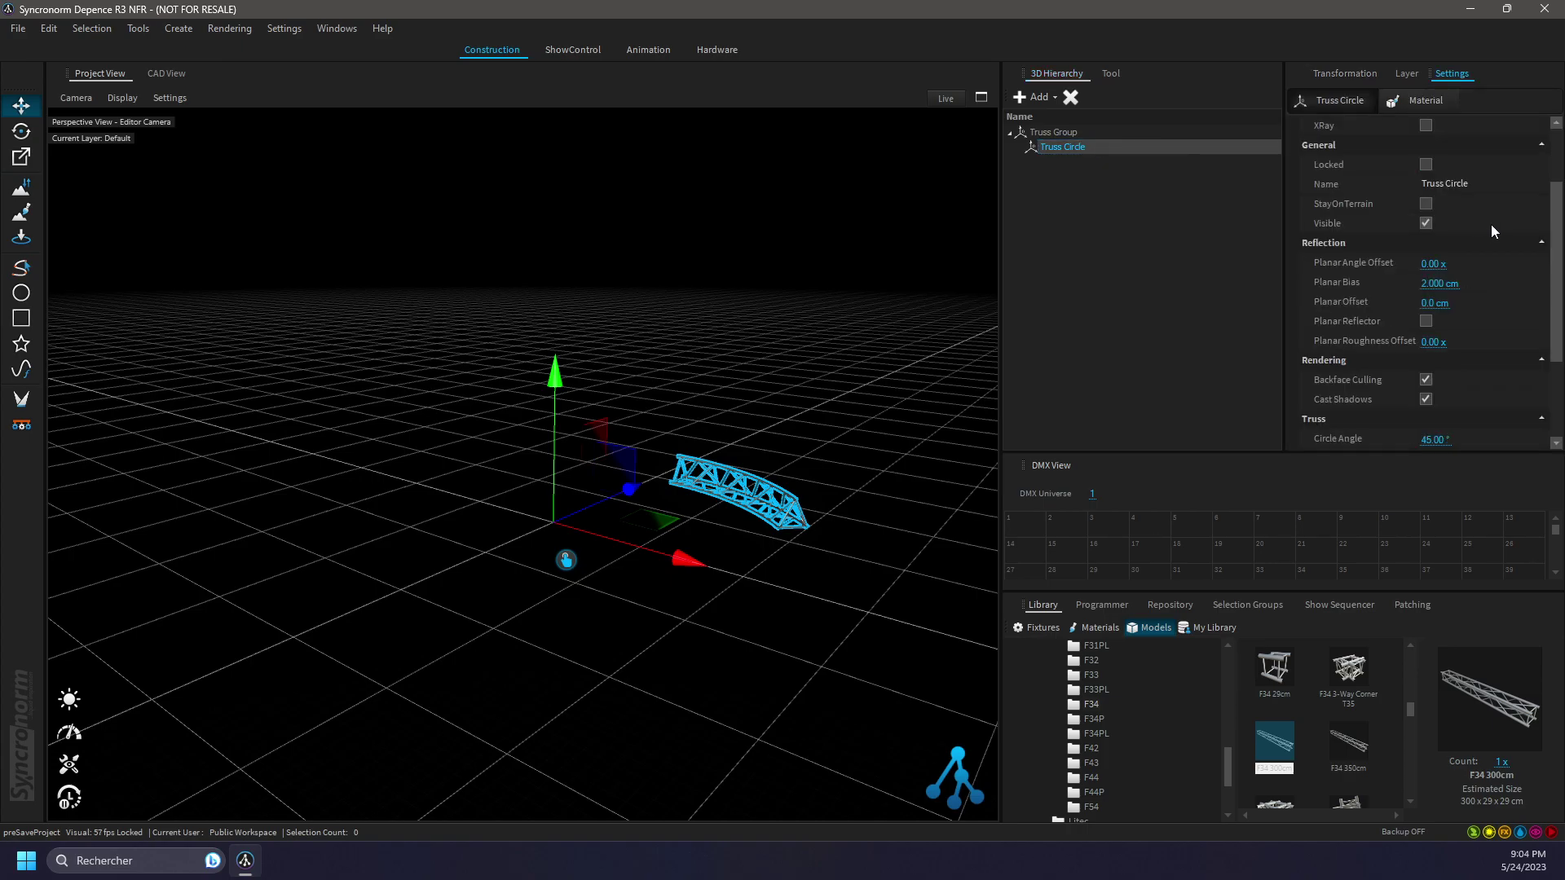
click(1463, 342)
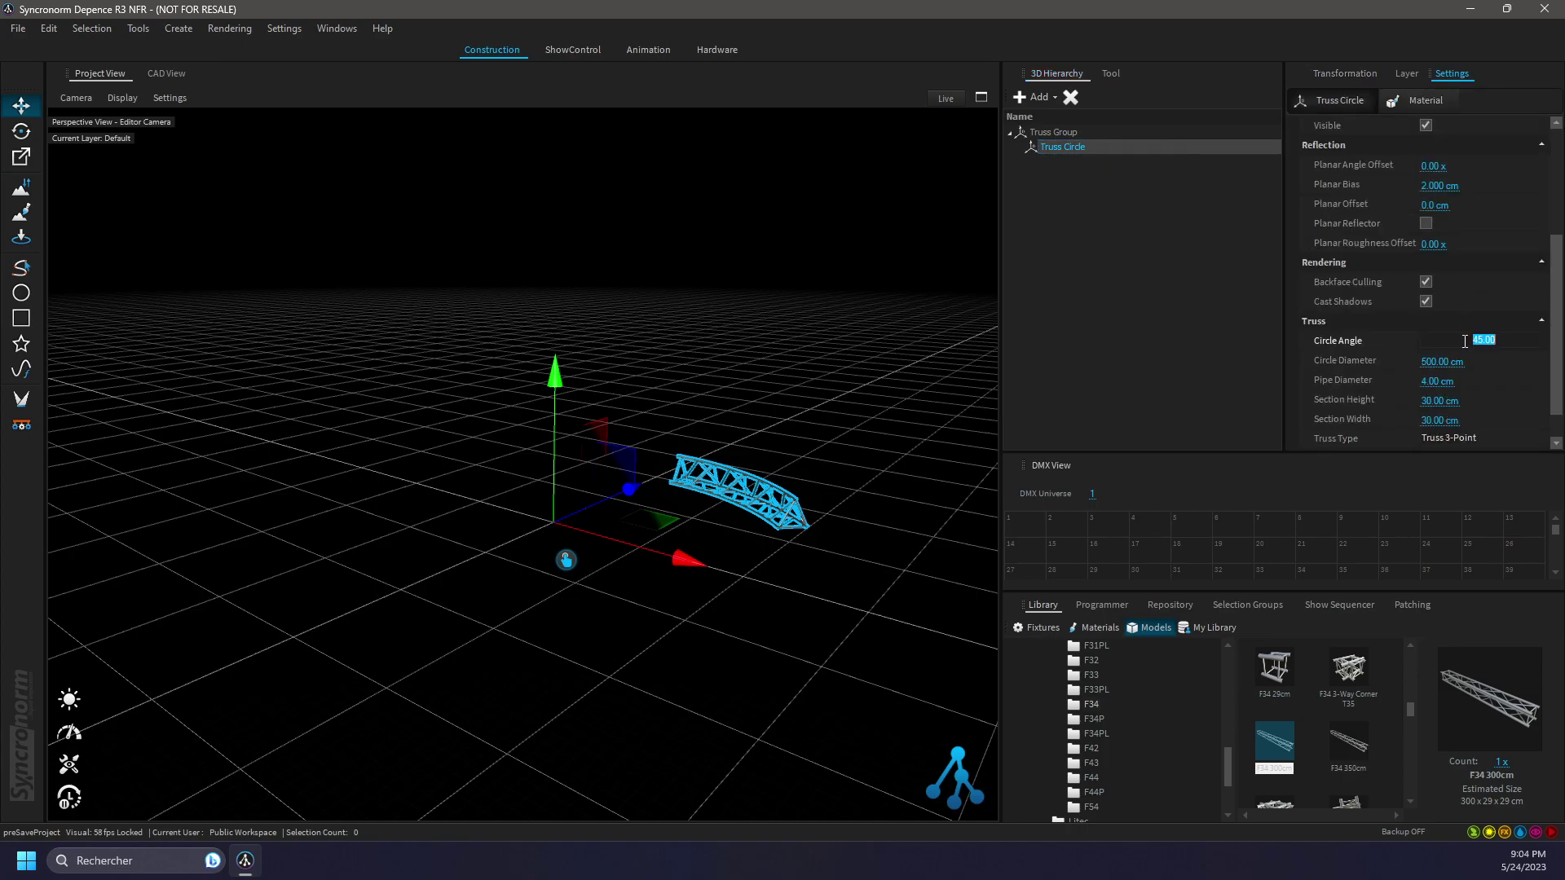
text(180)
key(Return)
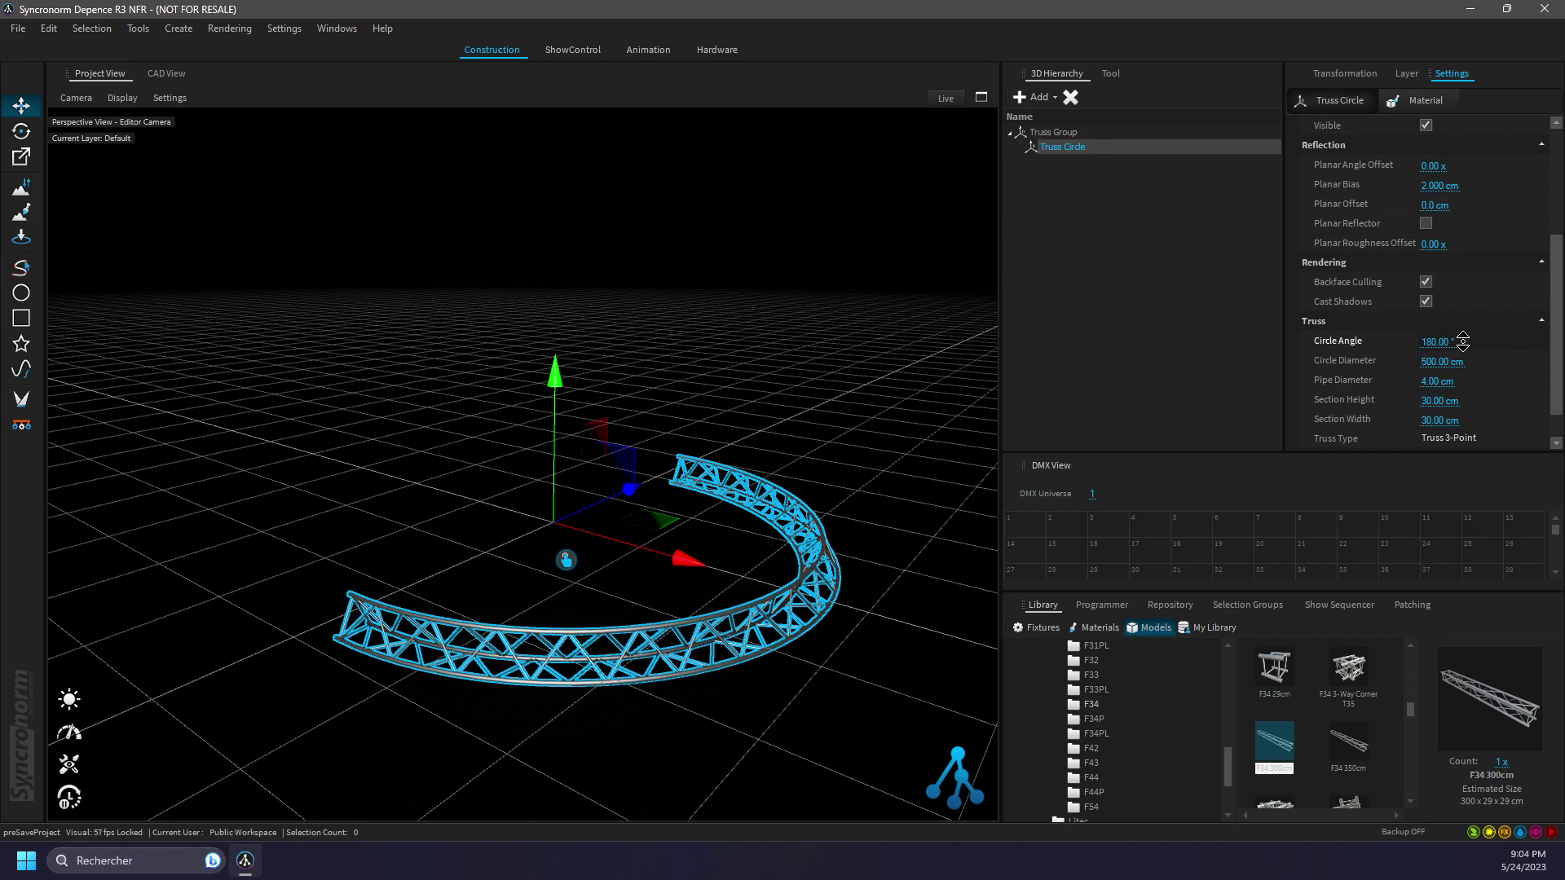
click(1542, 438)
click(1474, 504)
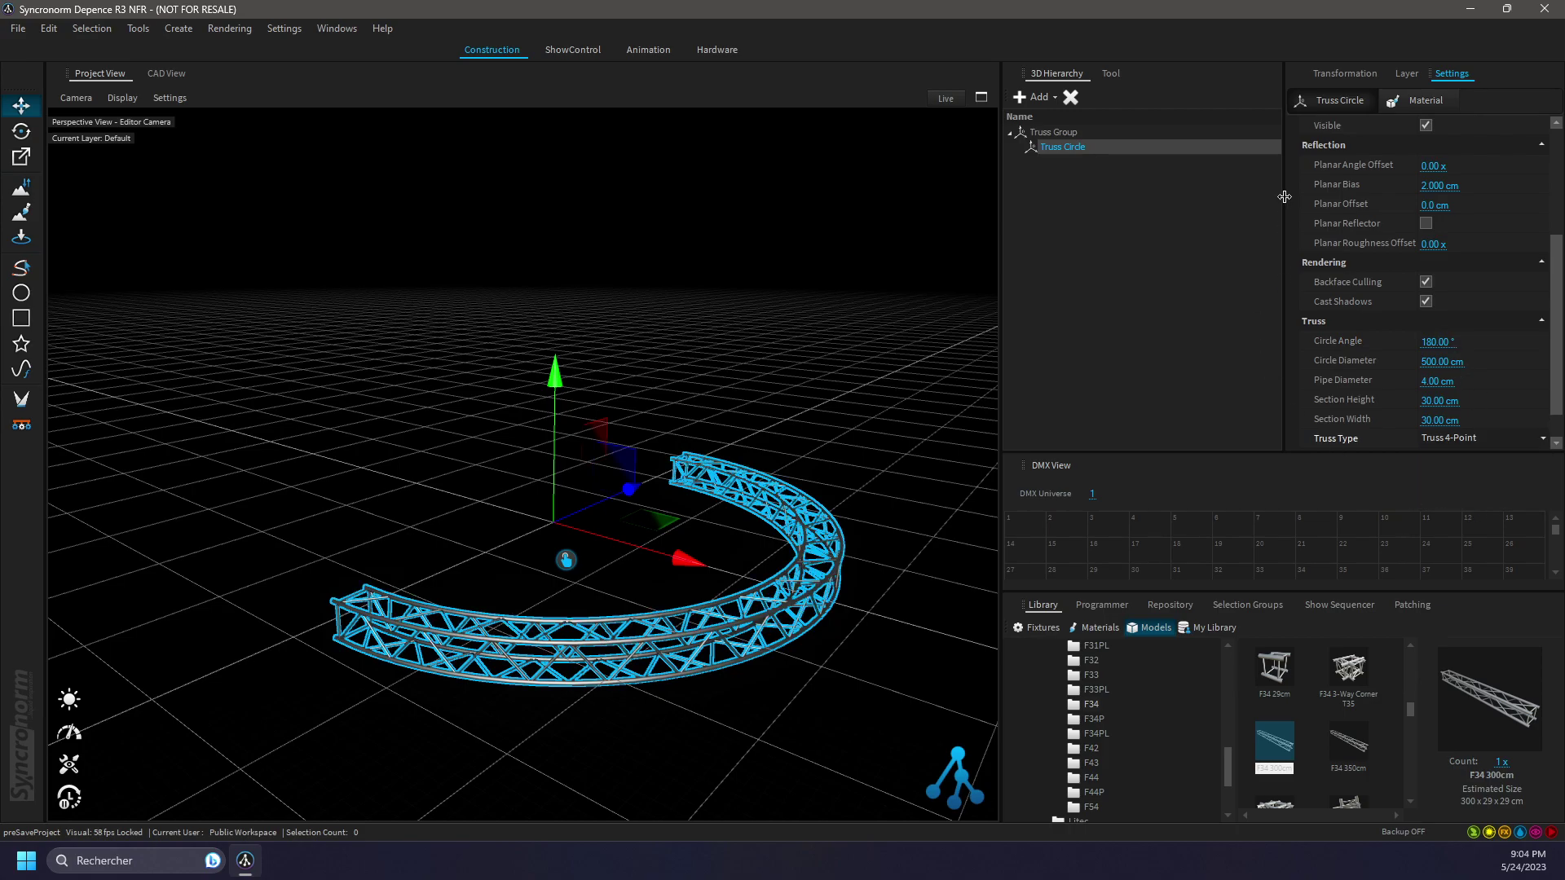
Rotate the Truss Group -90° on X and 90° on Z, then orbit to view the arch
click(1346, 73)
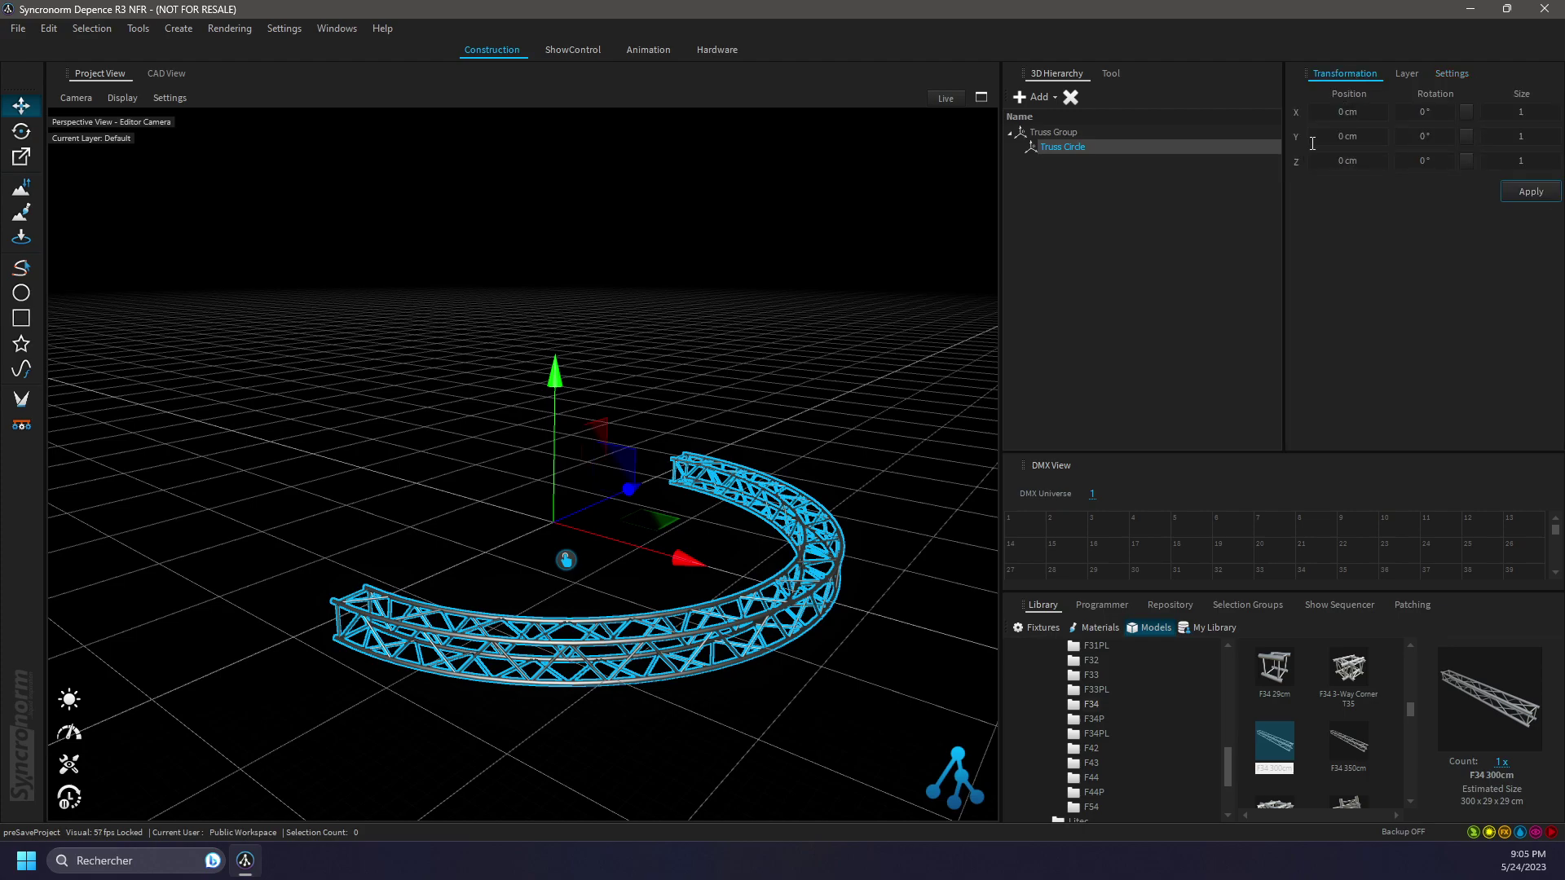
click(1060, 132)
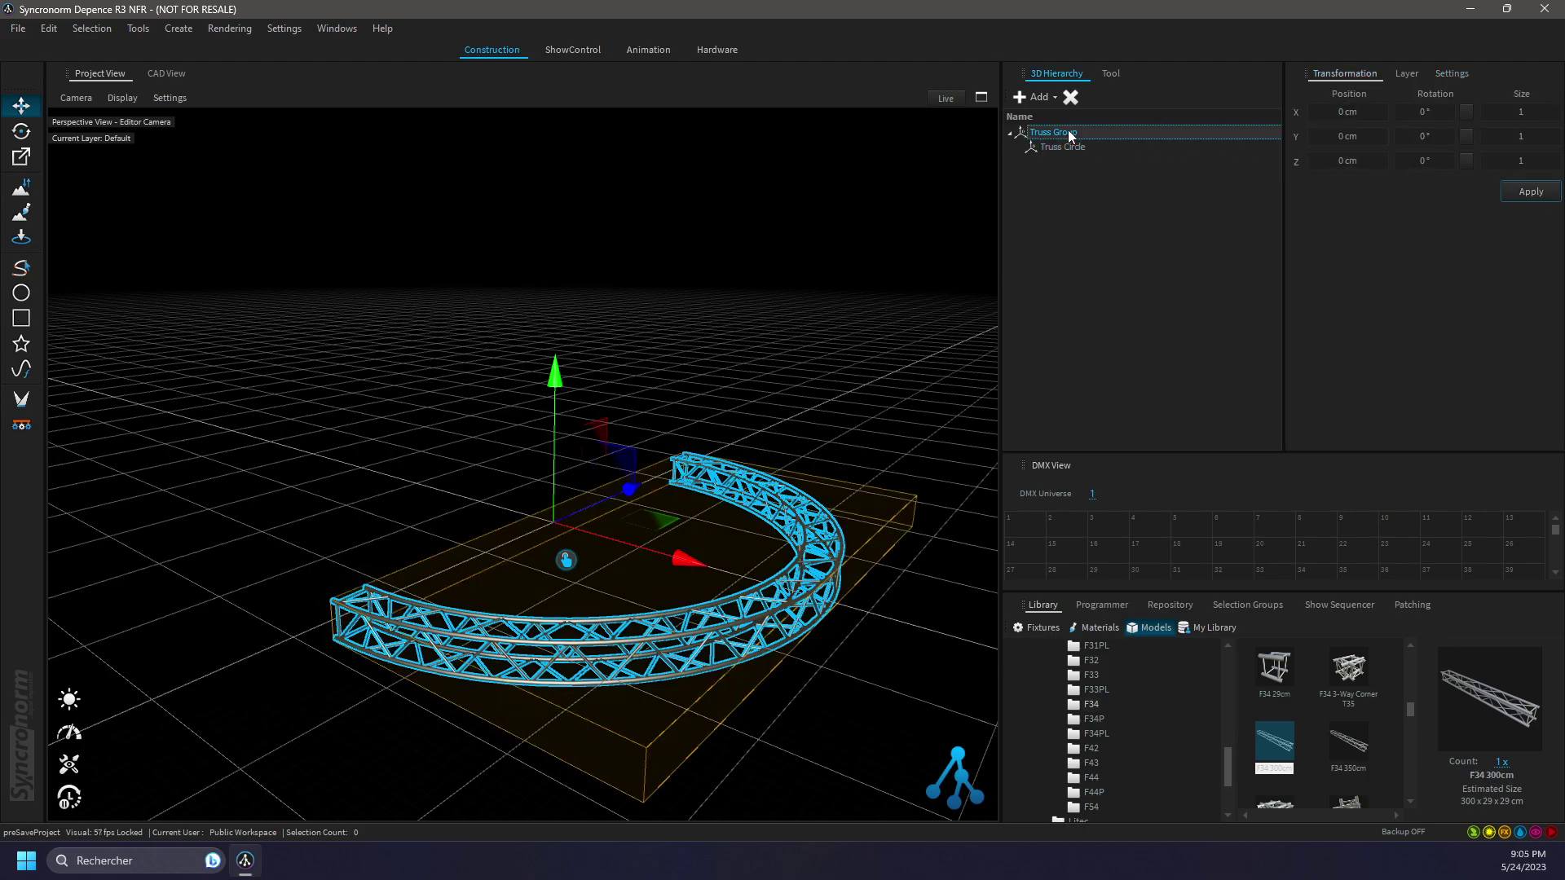
click(1467, 113)
click(1465, 162)
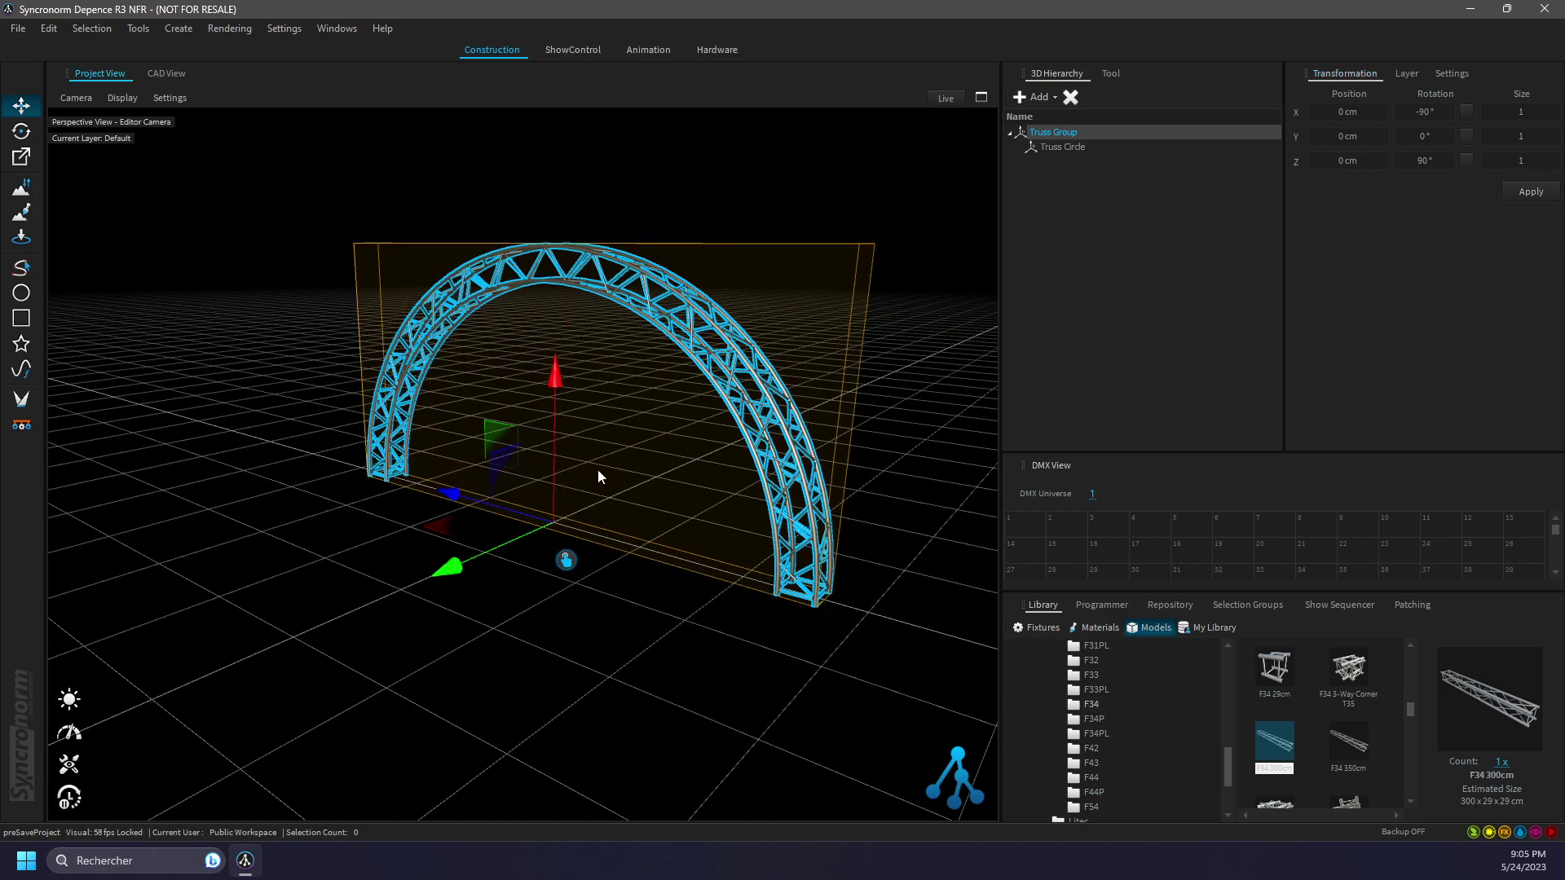
right_drag(598, 477, 692, 477)
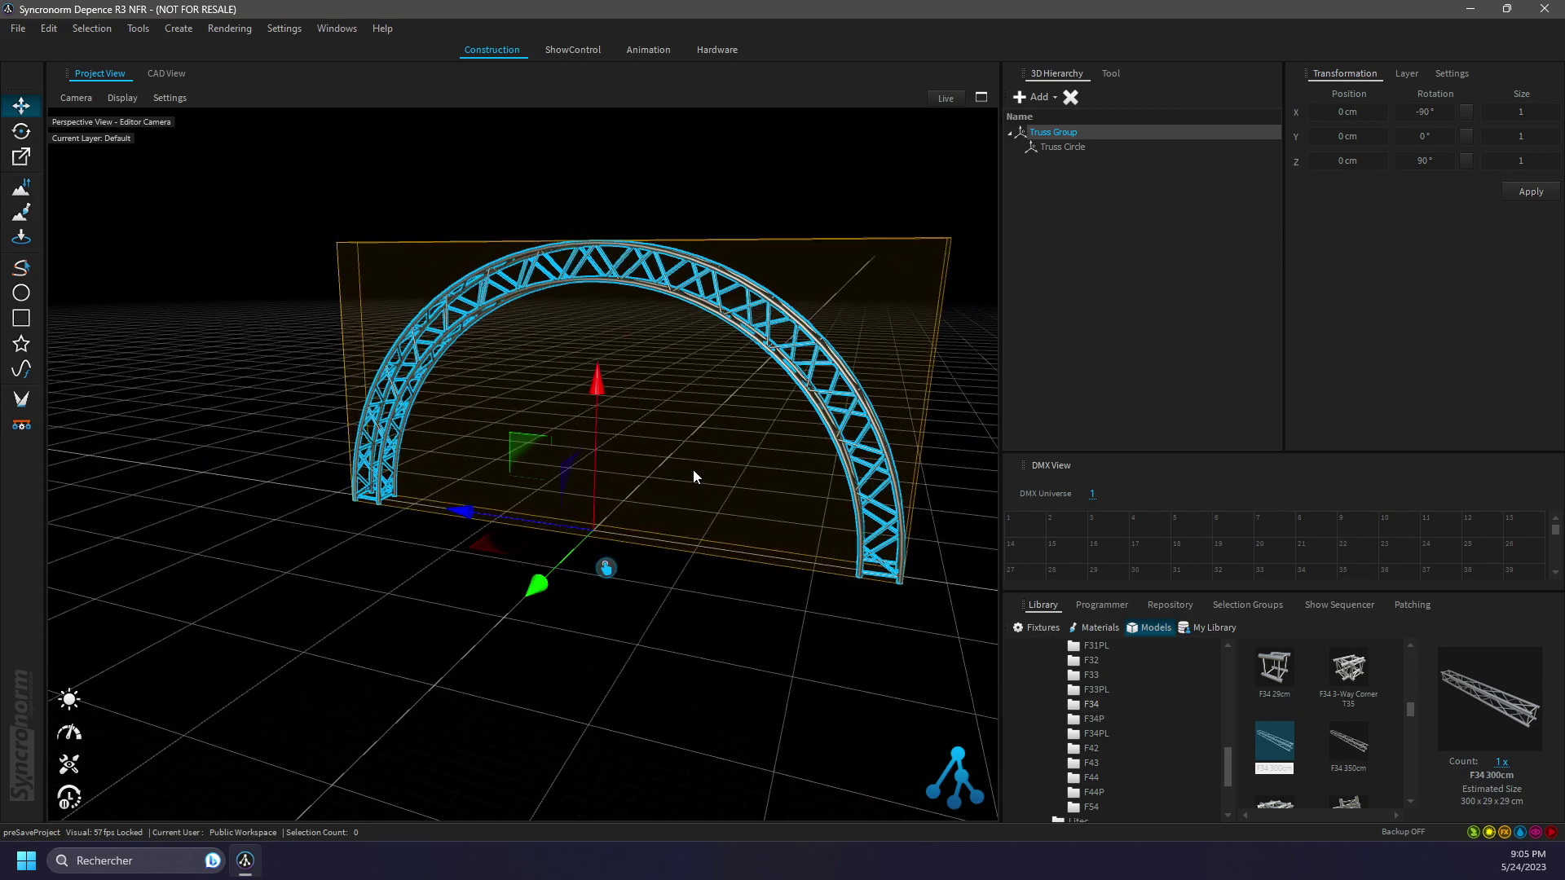
Start the Hang Fixtures tool and pick the inner arch as the hanging spline
click(693, 472)
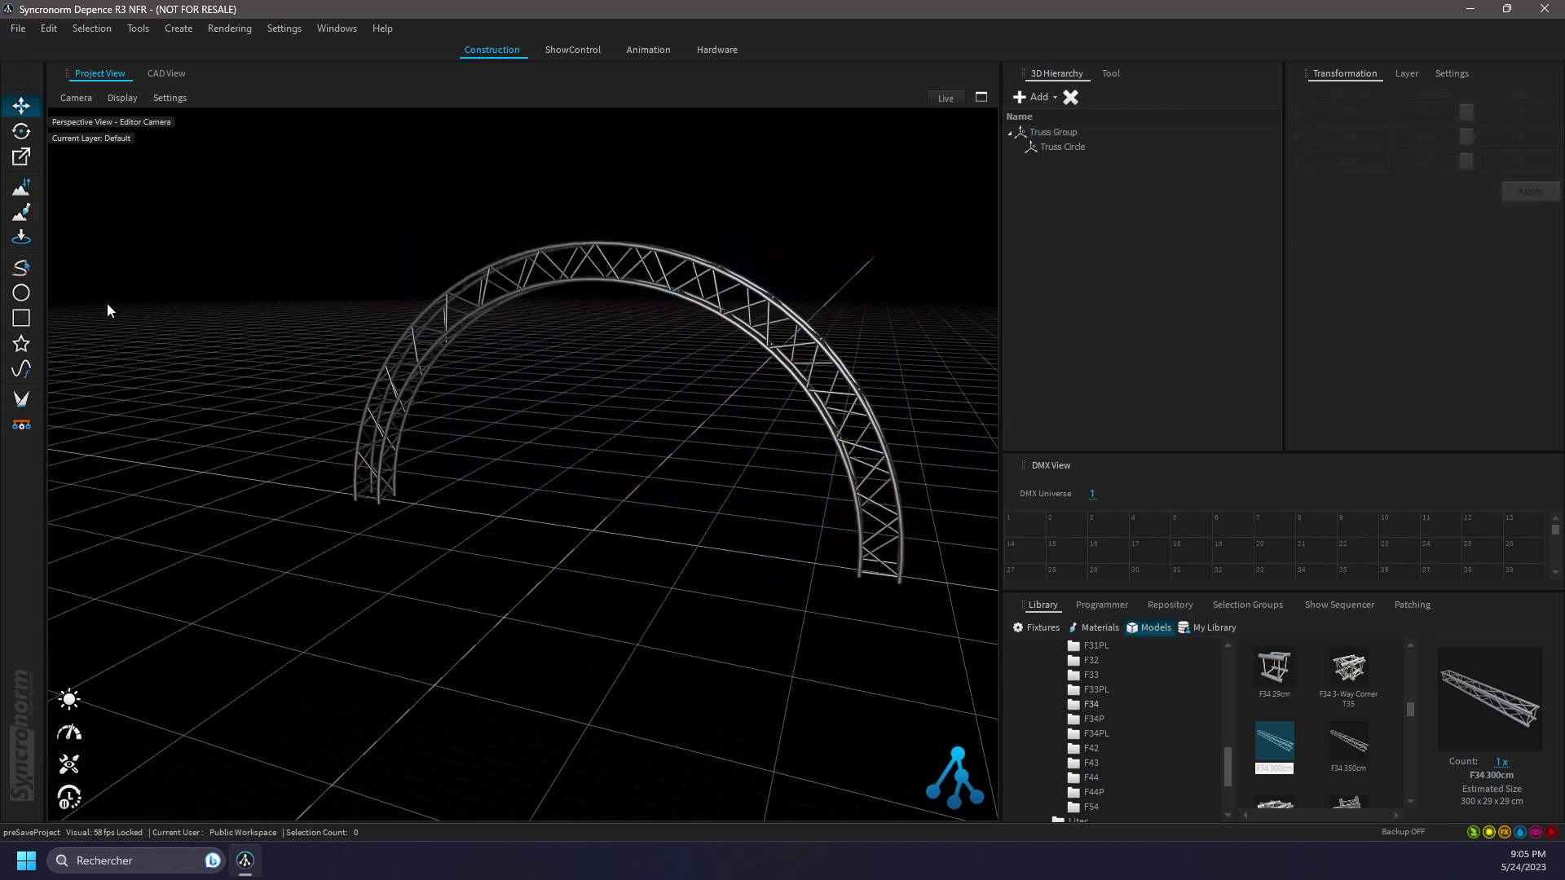
click(21, 428)
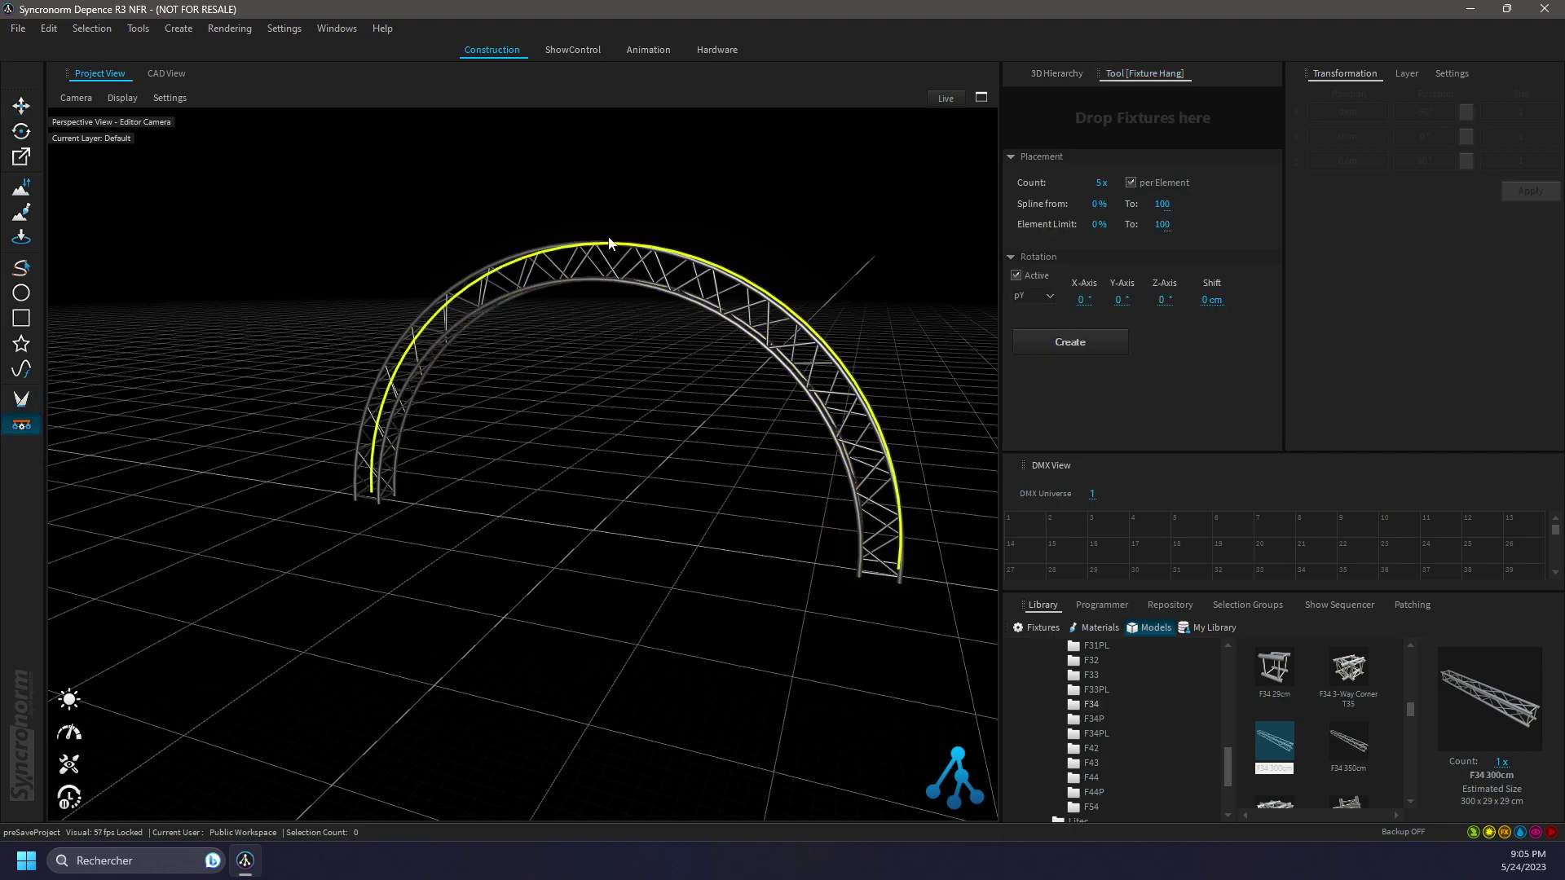
click(427, 361)
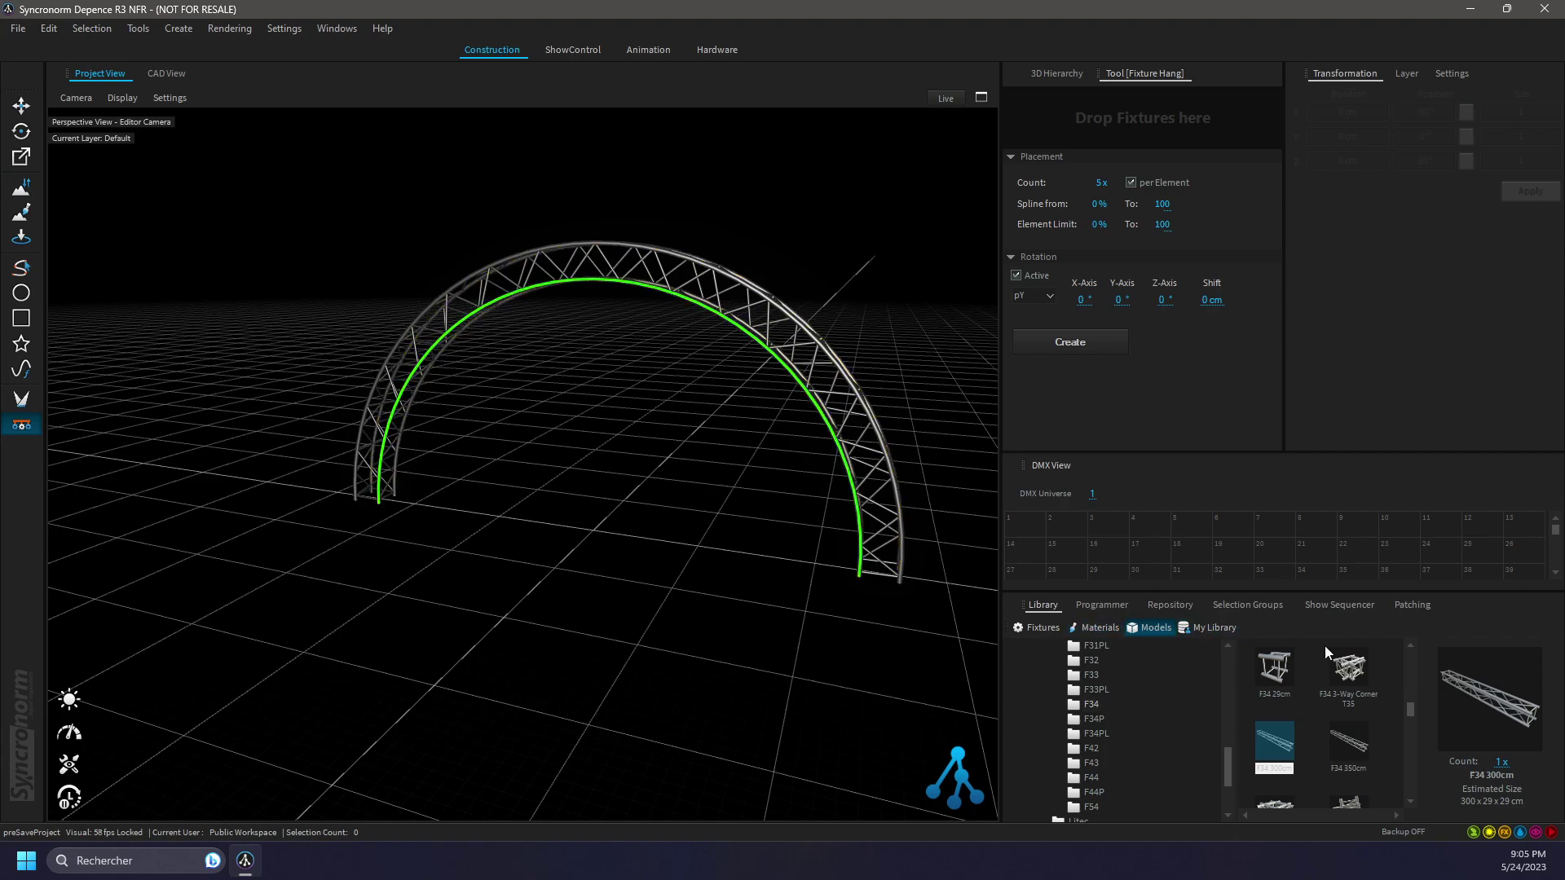
Search the fixture library for 'xip' and choose Mac Aura XIP in Extended 57ch mode
click(1039, 628)
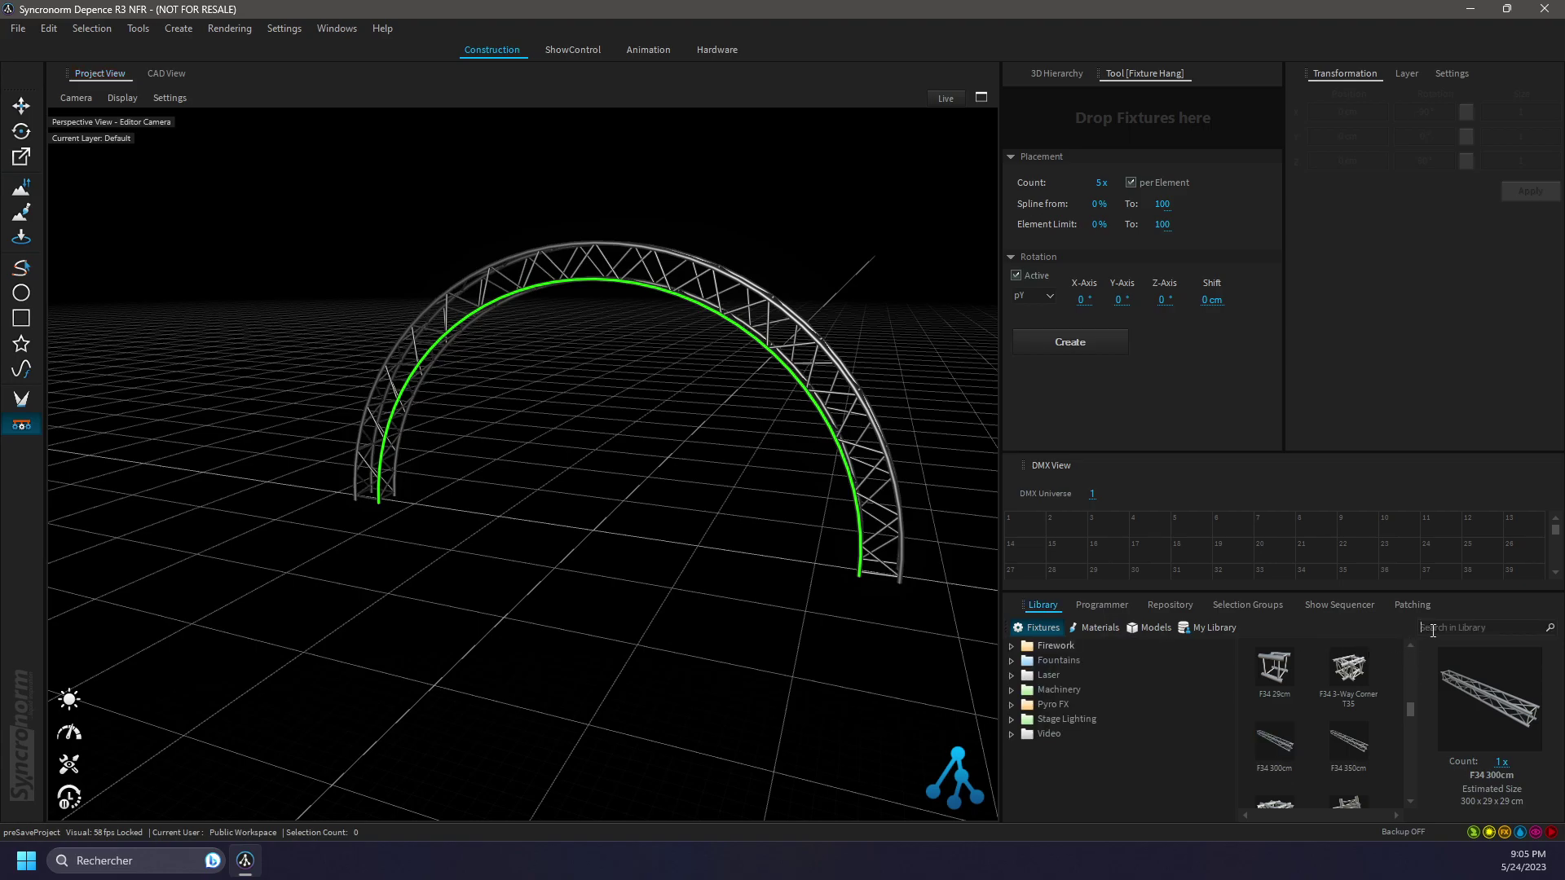
click(1432, 631)
text(xip)
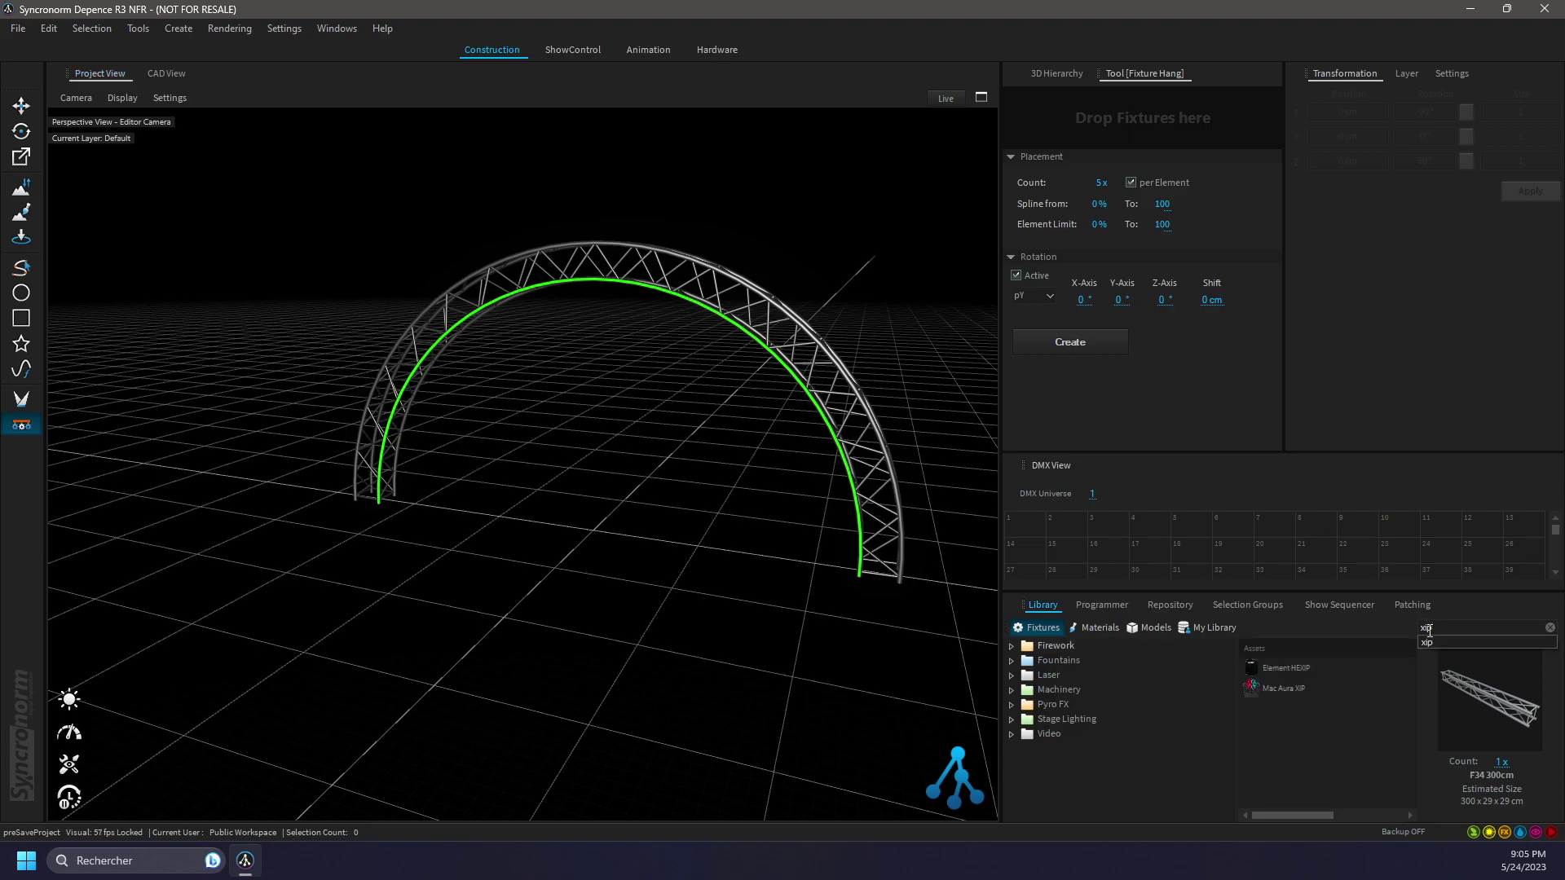
click(1296, 689)
click(1479, 719)
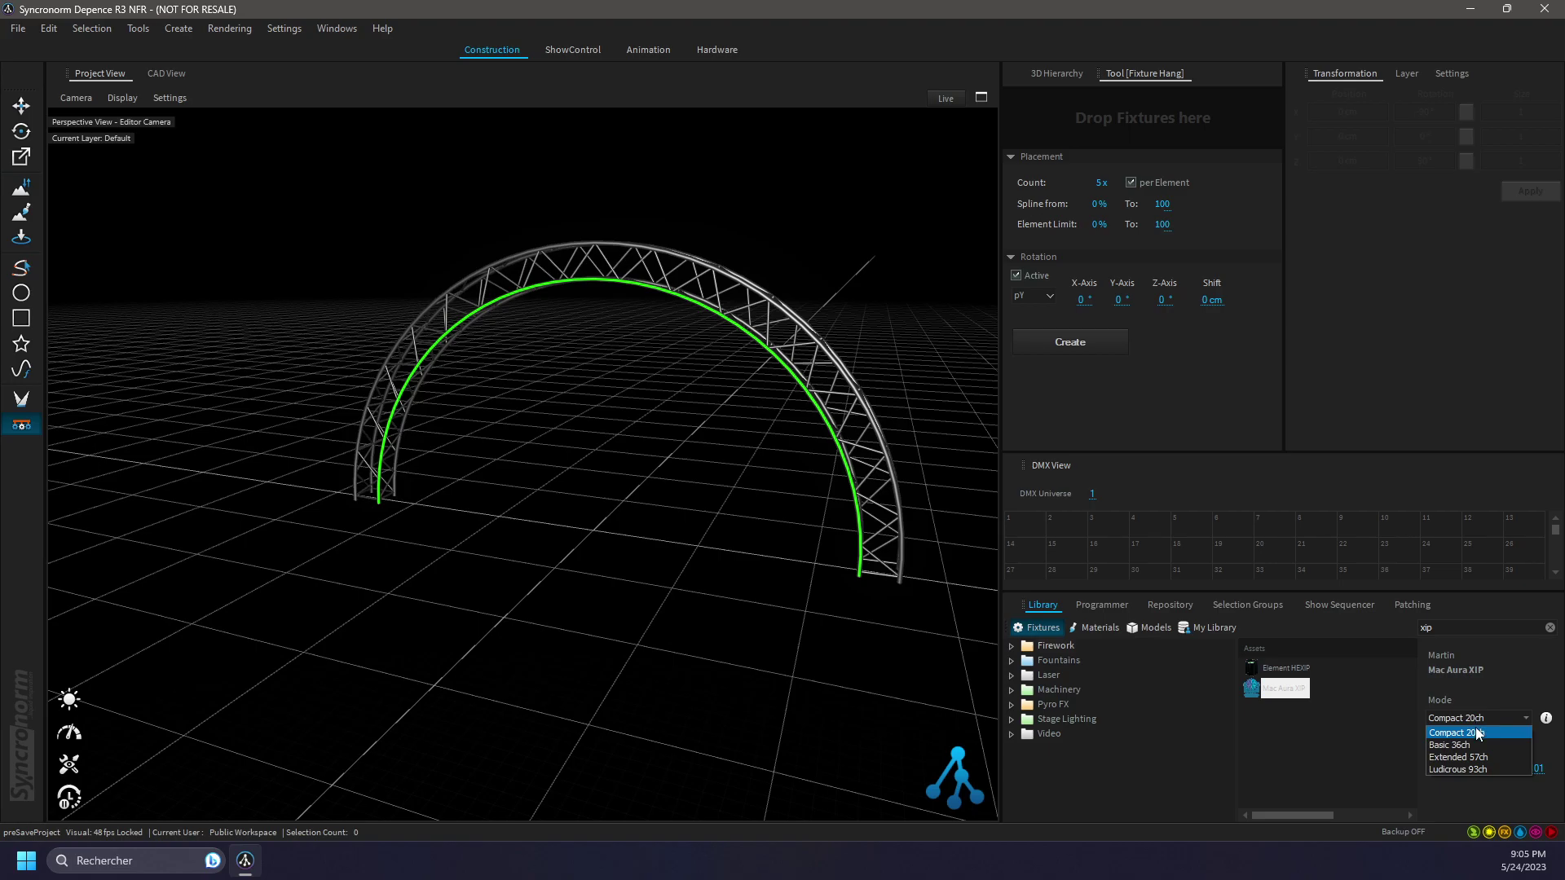
click(1467, 757)
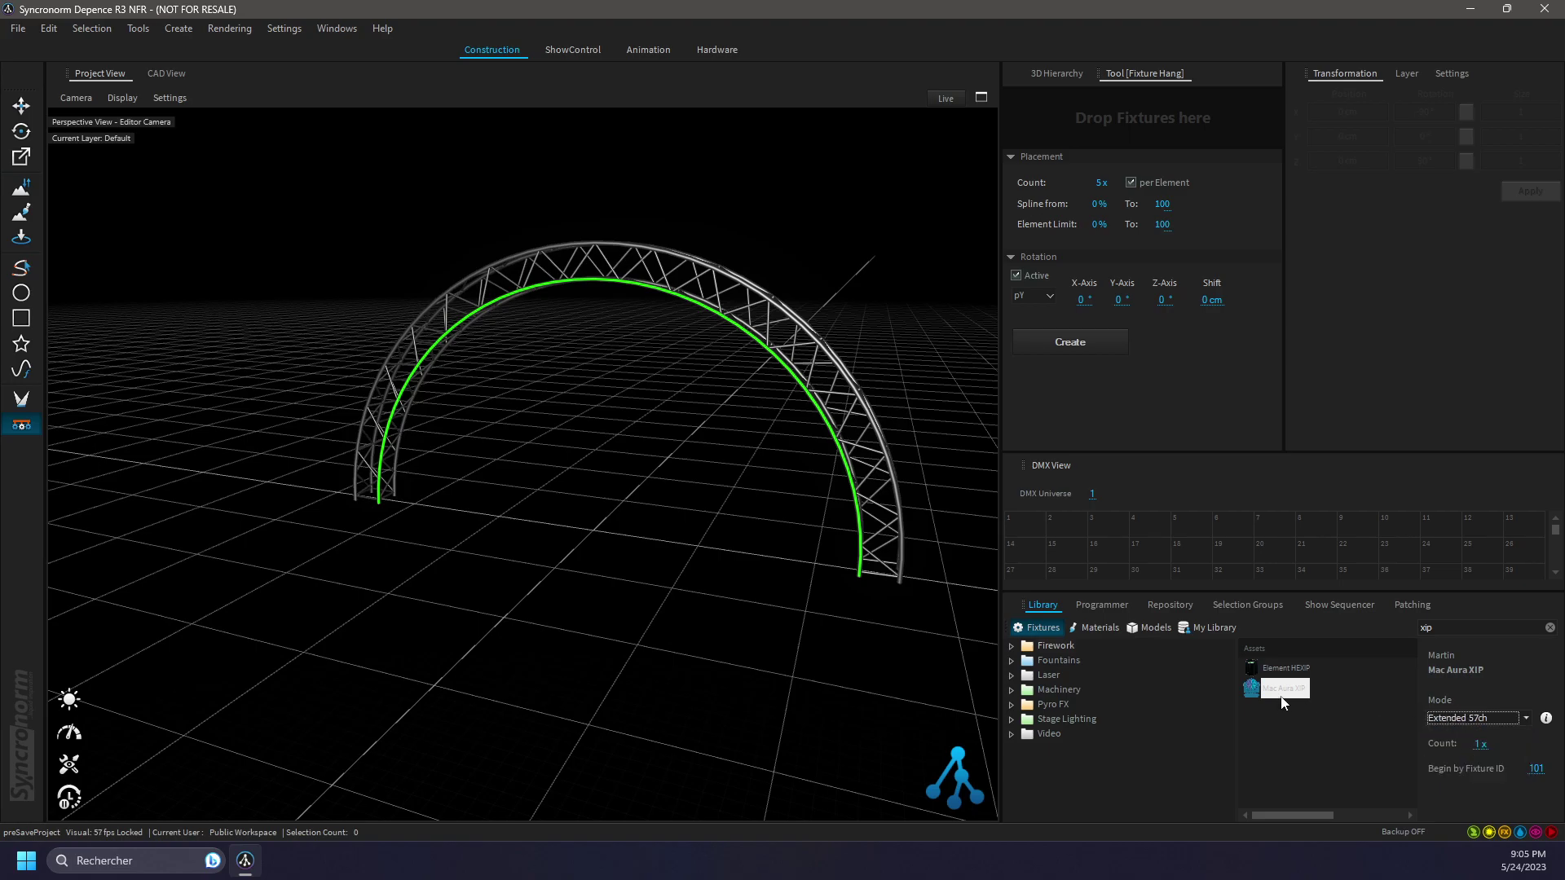
Preview 5 Mac Aura XIP fixtures along the arch, raising the Element Limit start and leaving rotation off
drag(1282, 698, 1069, 105)
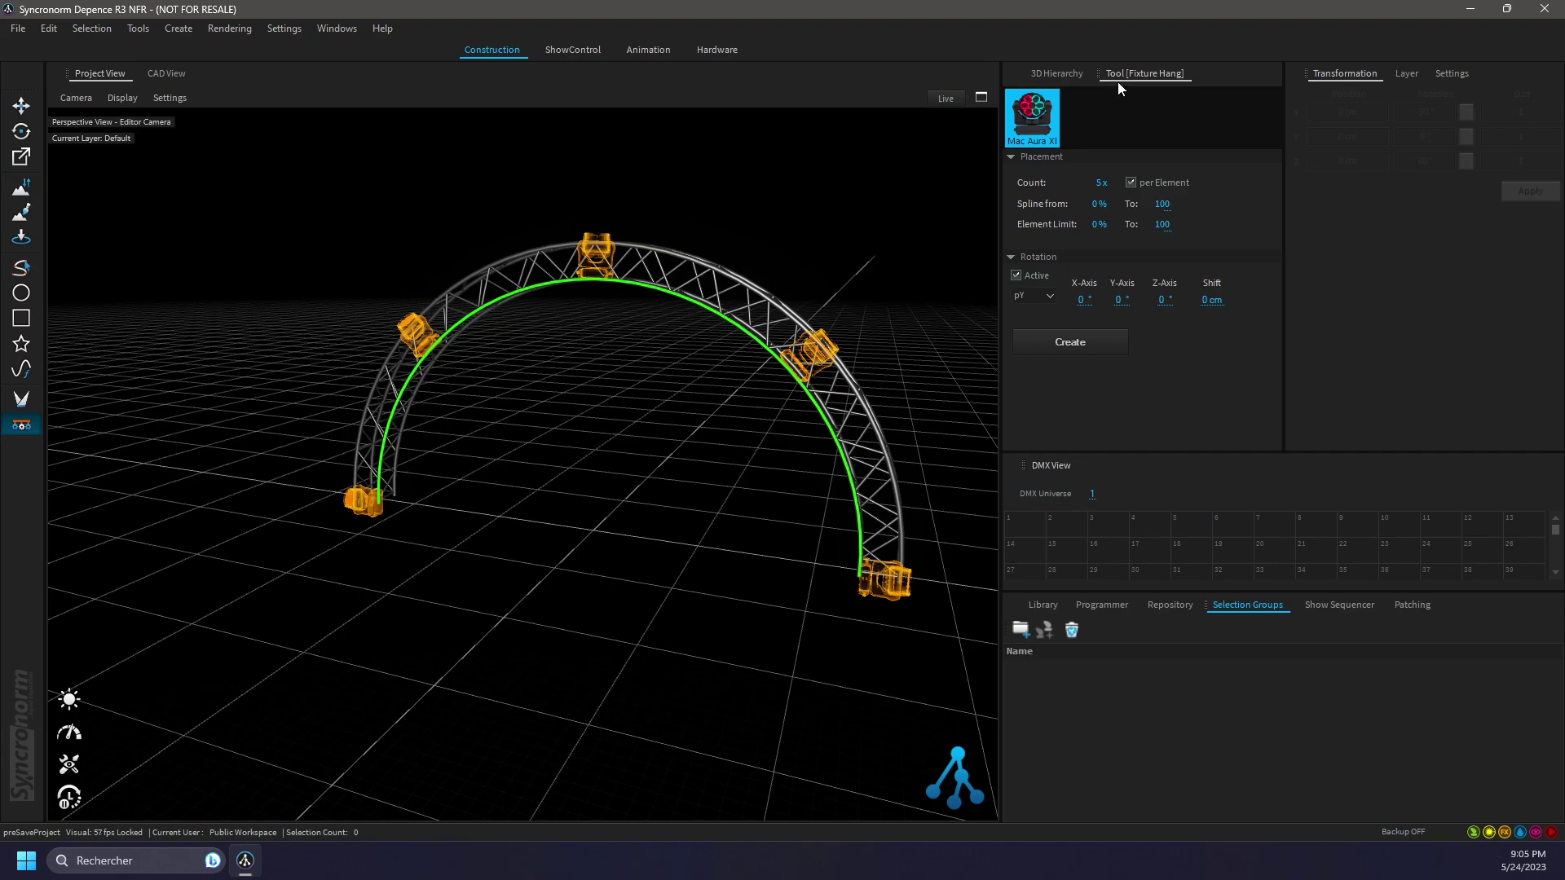
mouse_move(686, 329)
middle_down()
mouse_move(739, 360)
mouse_move(664, 345)
middle_up()
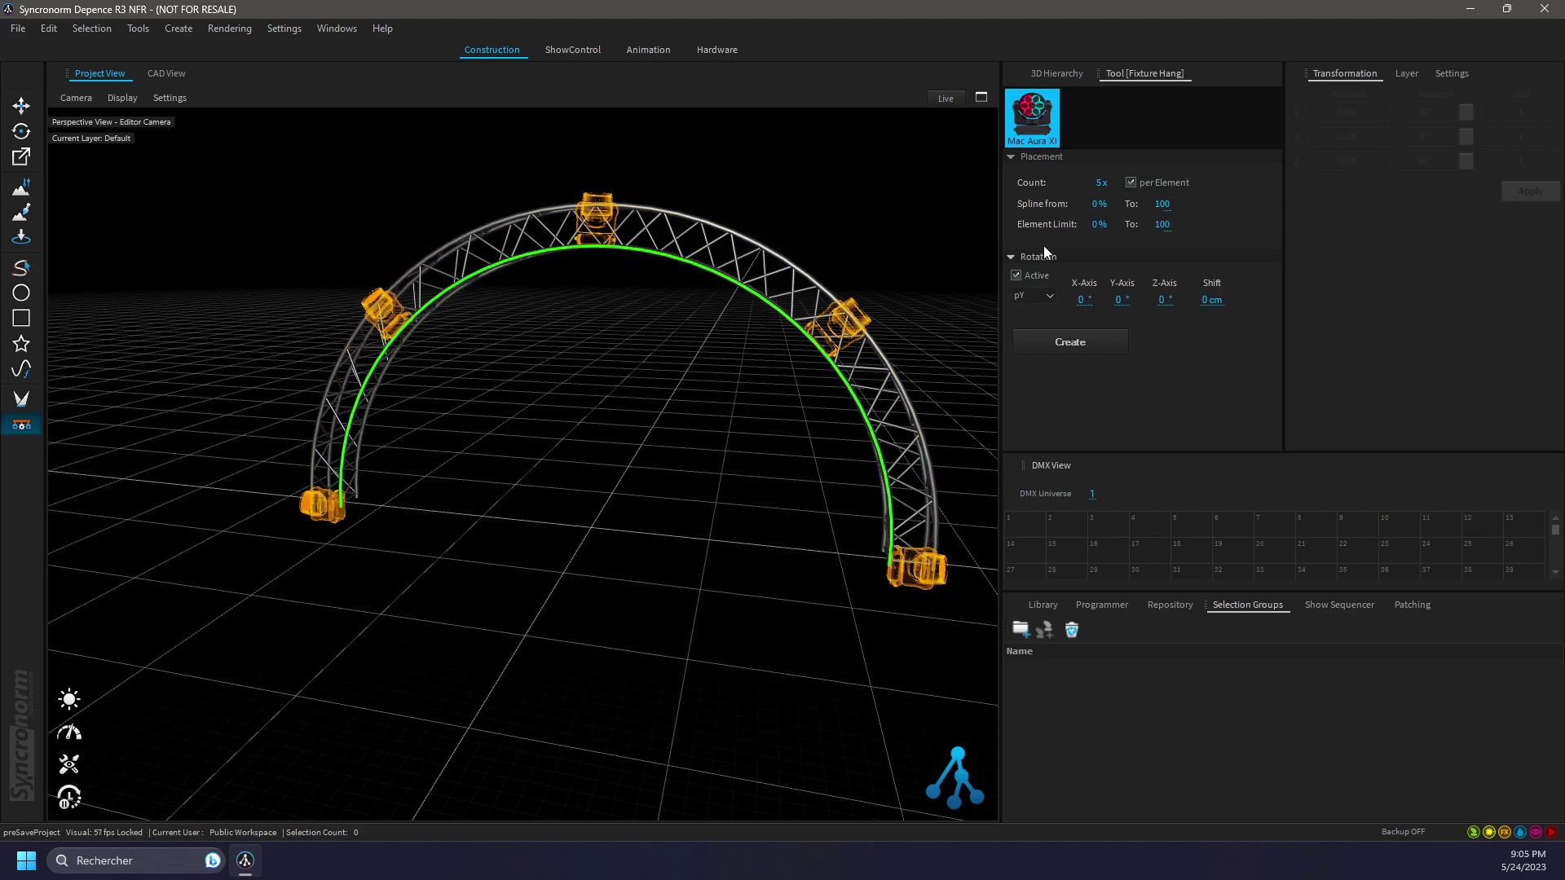
drag(1099, 224, 1185, 228)
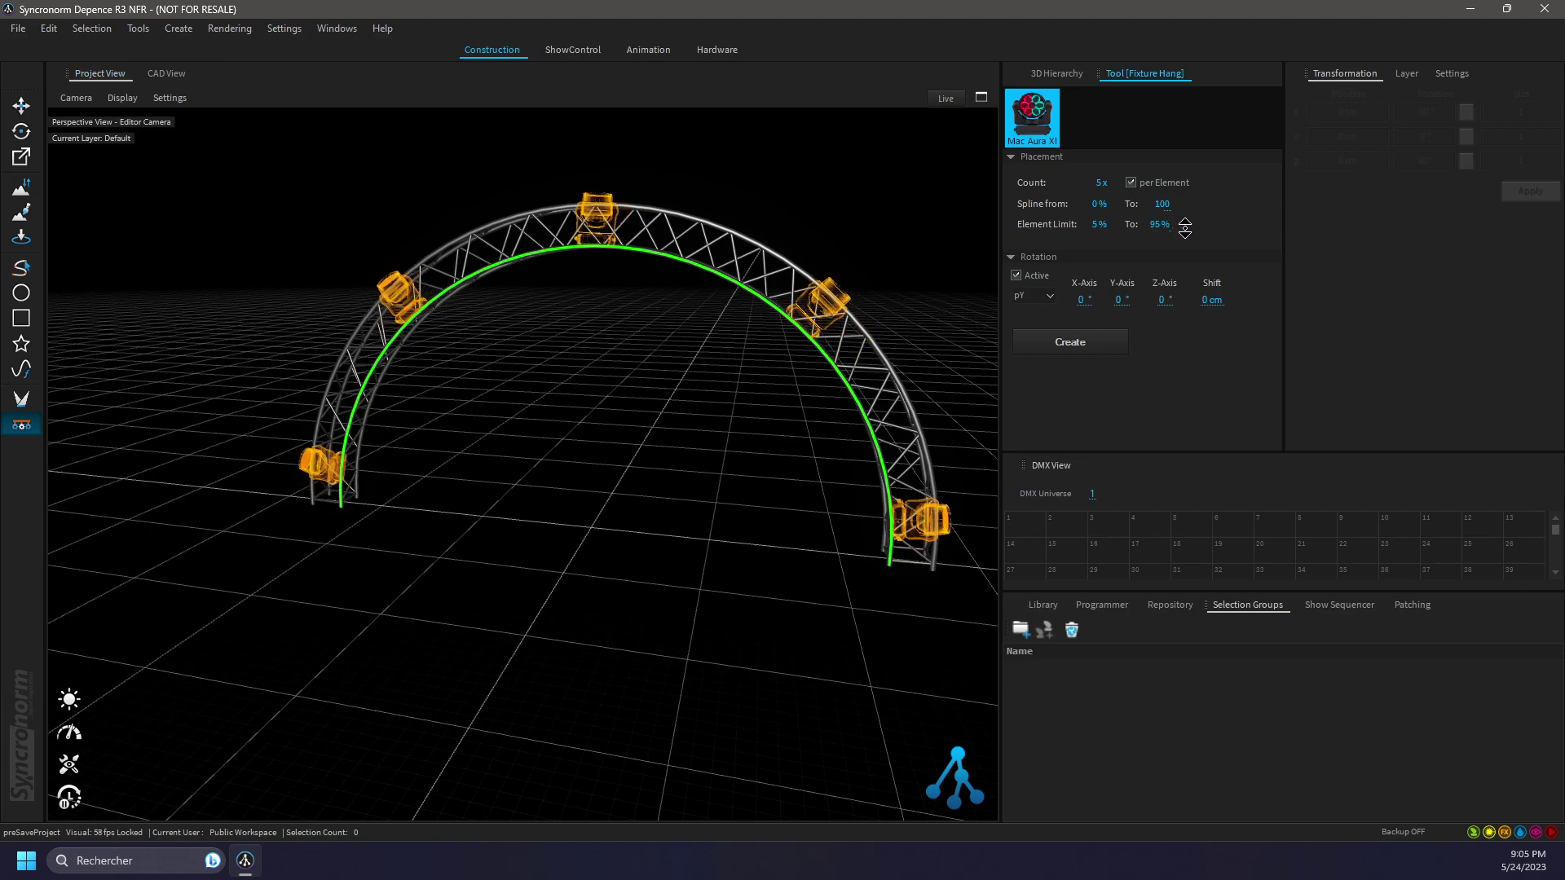
click(1025, 277)
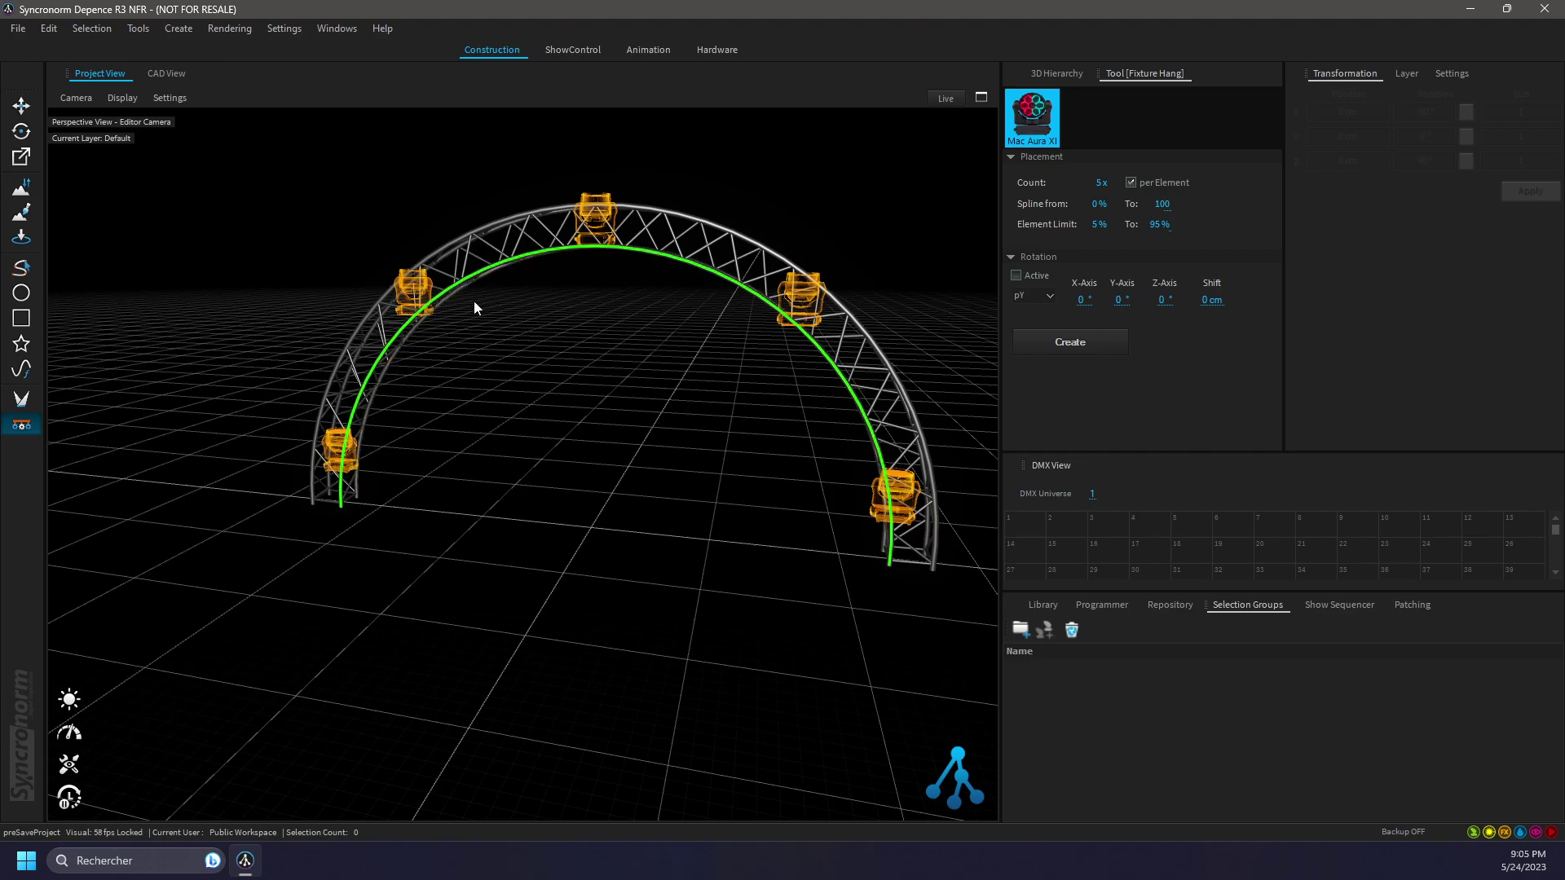
click(1016, 276)
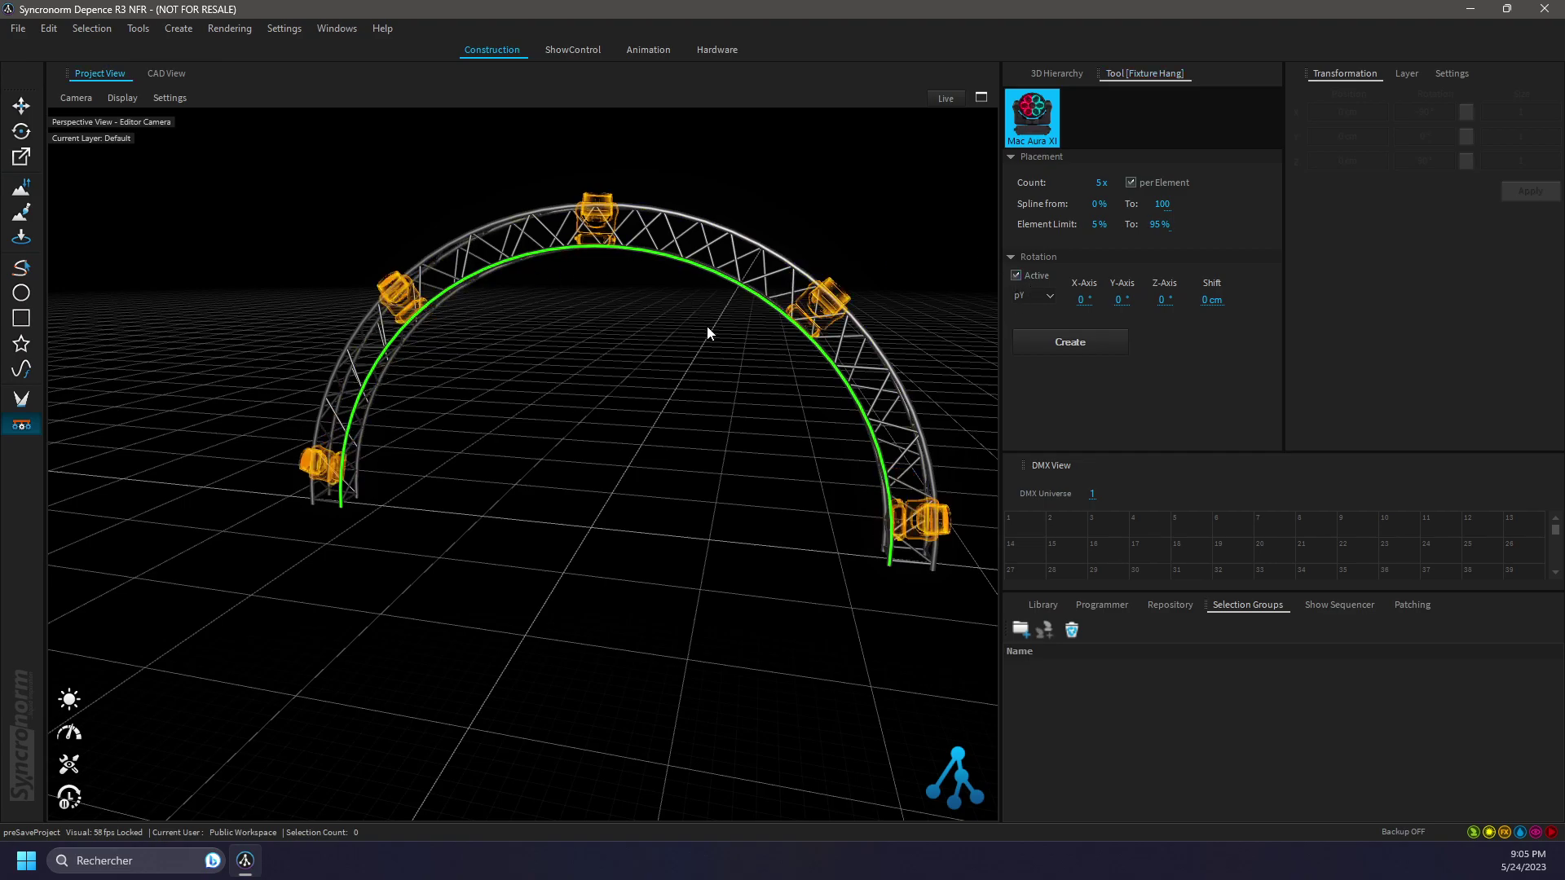
click(1019, 279)
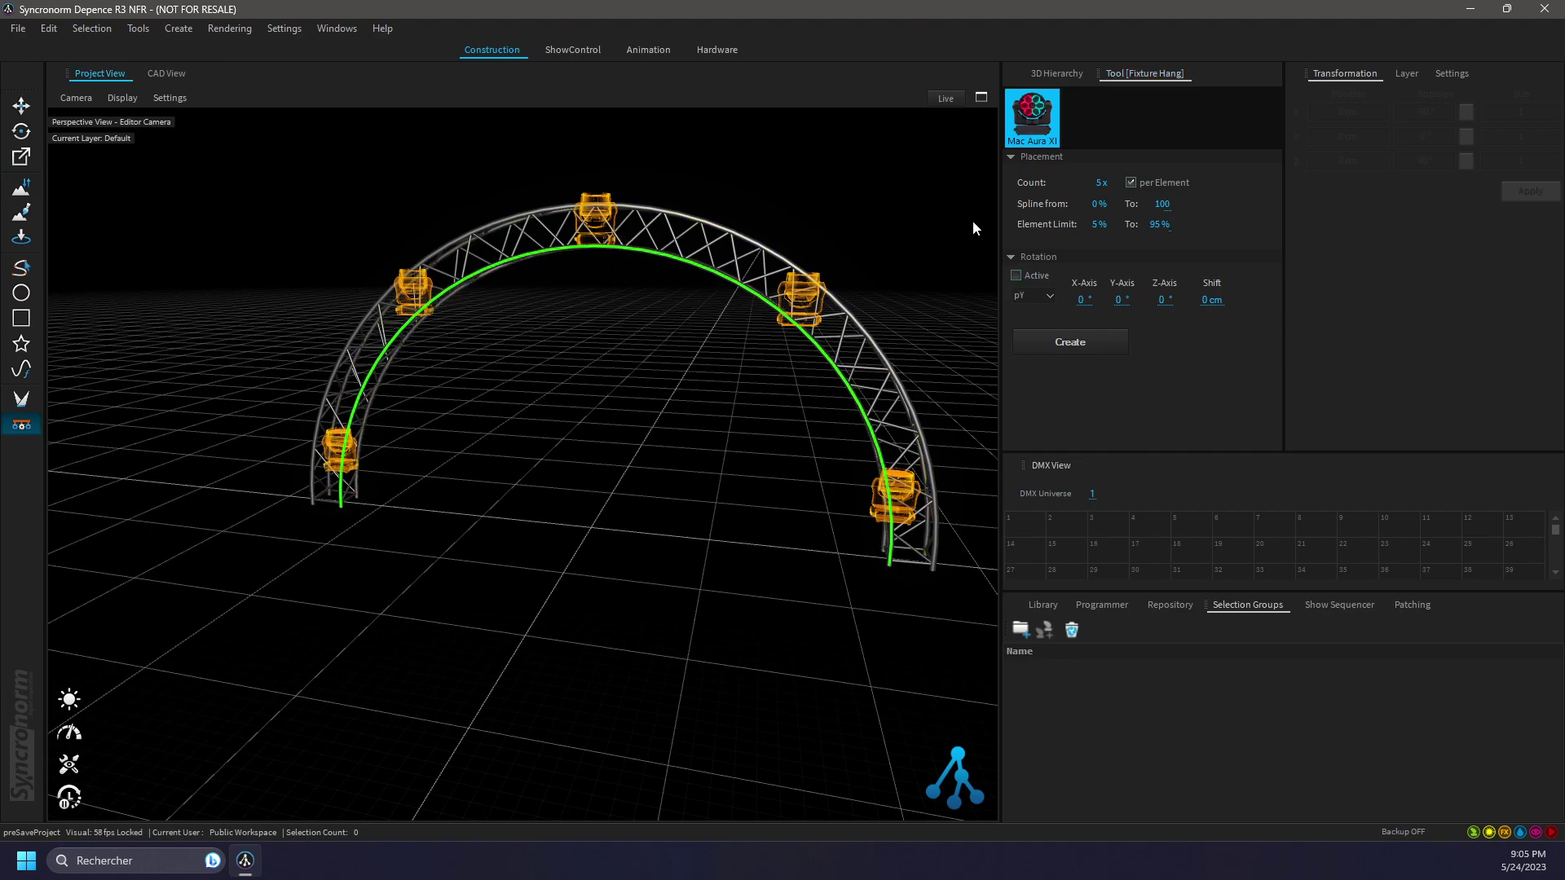
Set the fixtures' X-axis rotation to -90°, after trying 10° and 90°
mouse_move(1089, 306)
mouse_down()
mouse_move(1098, 295)
mouse_move(1097, 318)
mouse_up()
click(1085, 298)
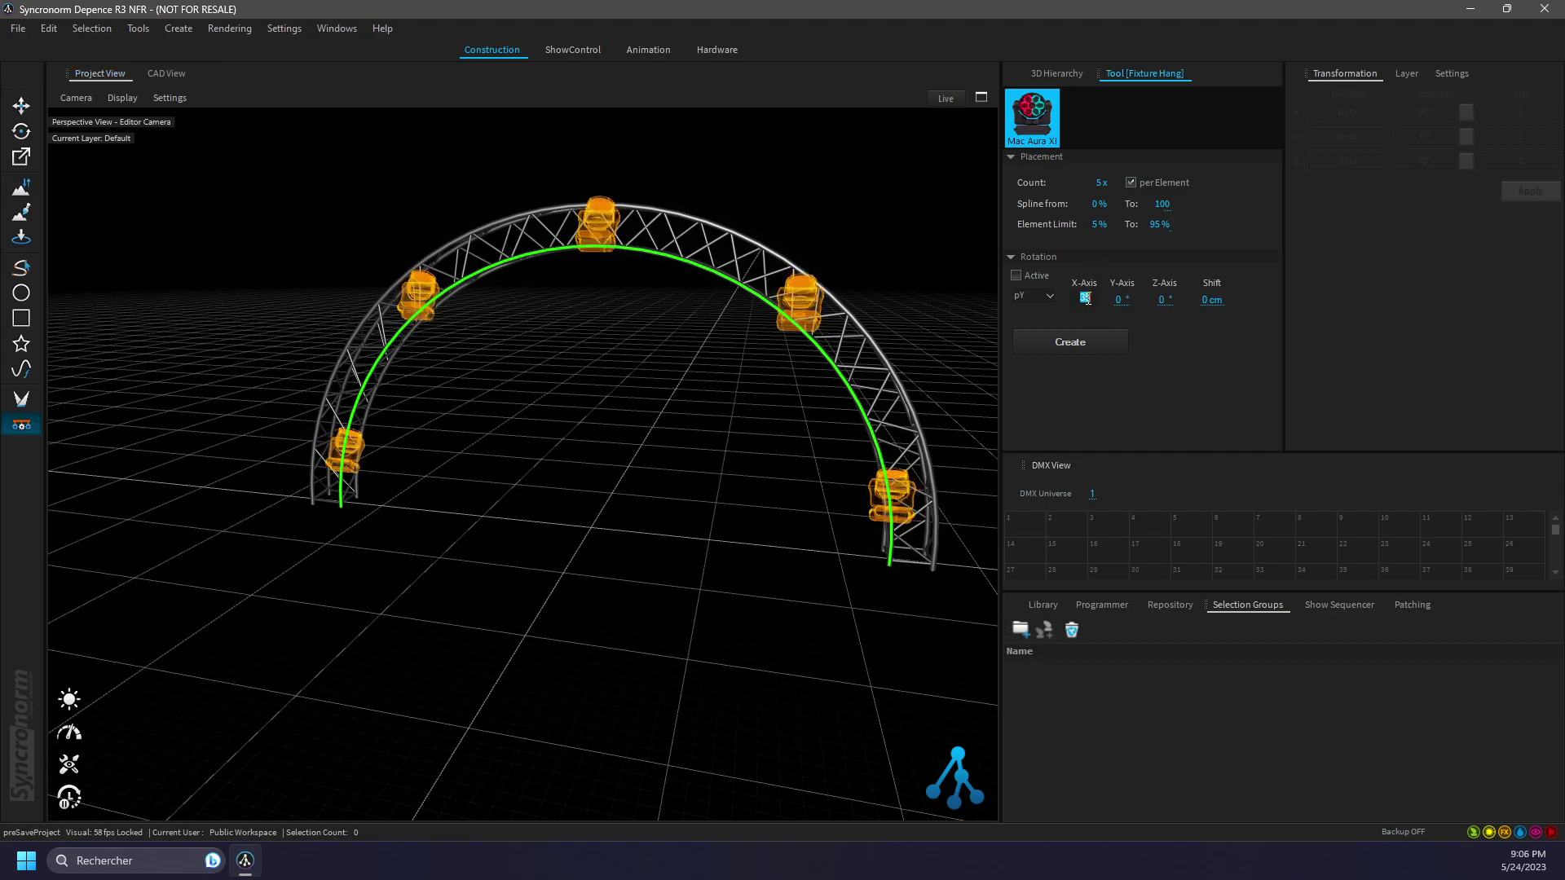
text(10)
key(Return)
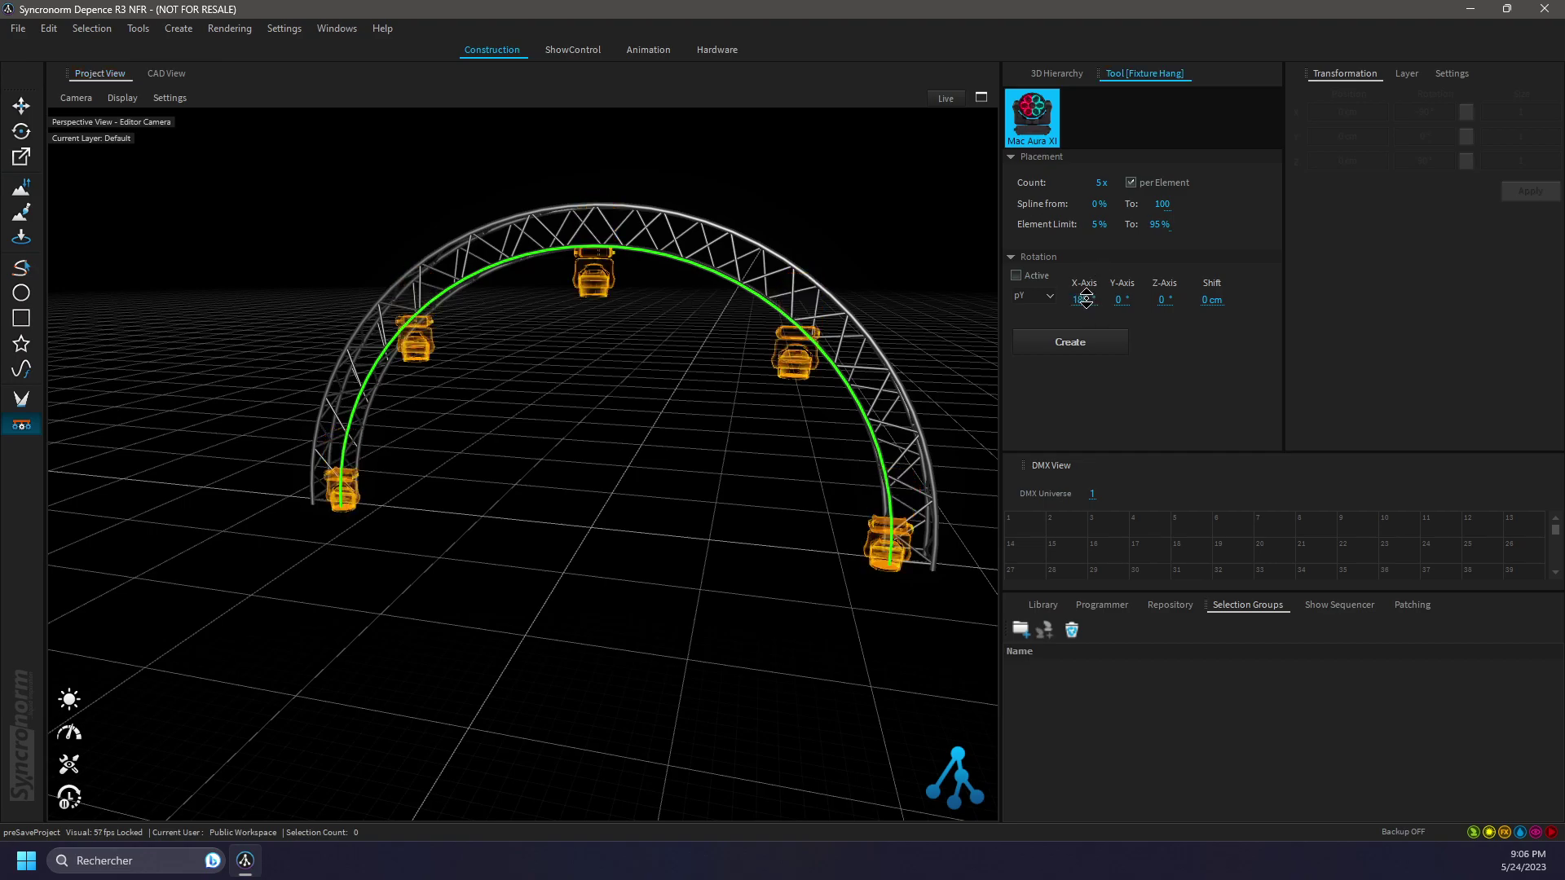
middle_drag(673, 393, 546, 422)
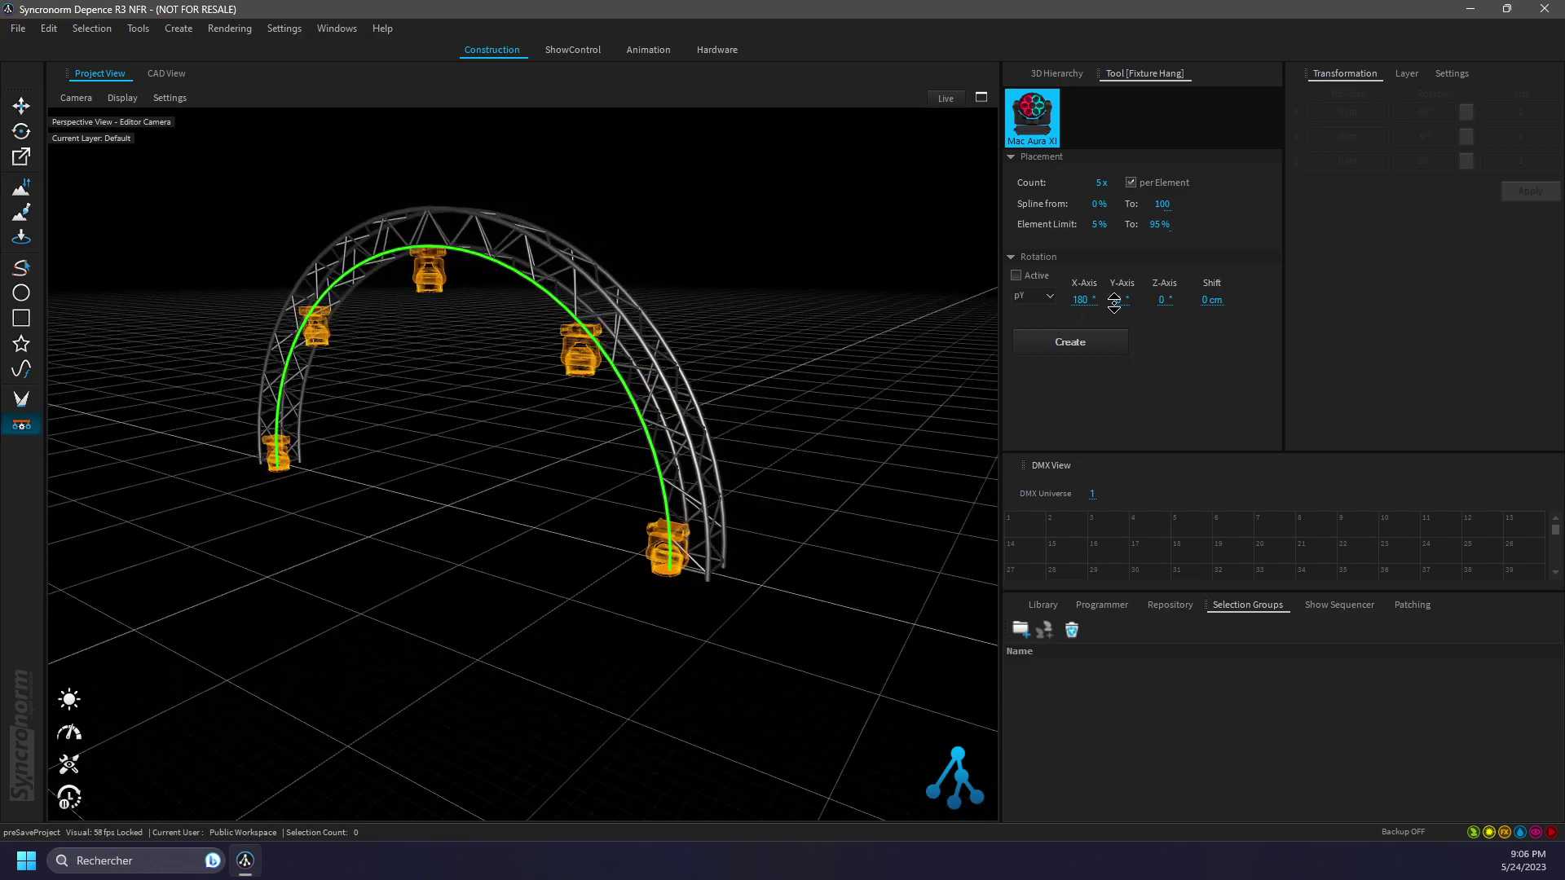
click(1088, 300)
text(90)
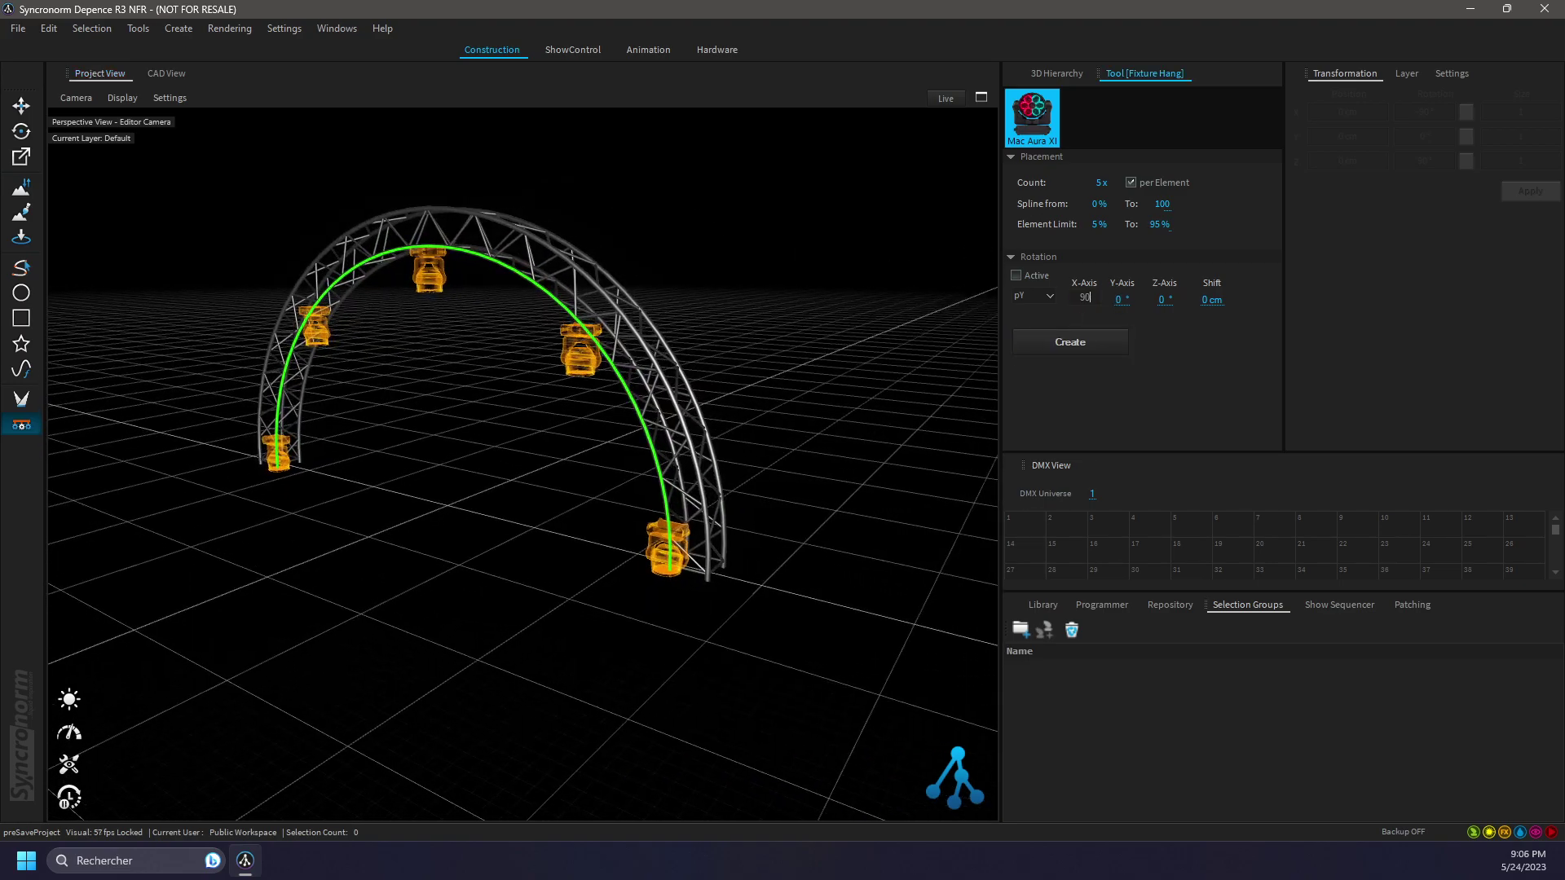
key(Return)
click(1088, 300)
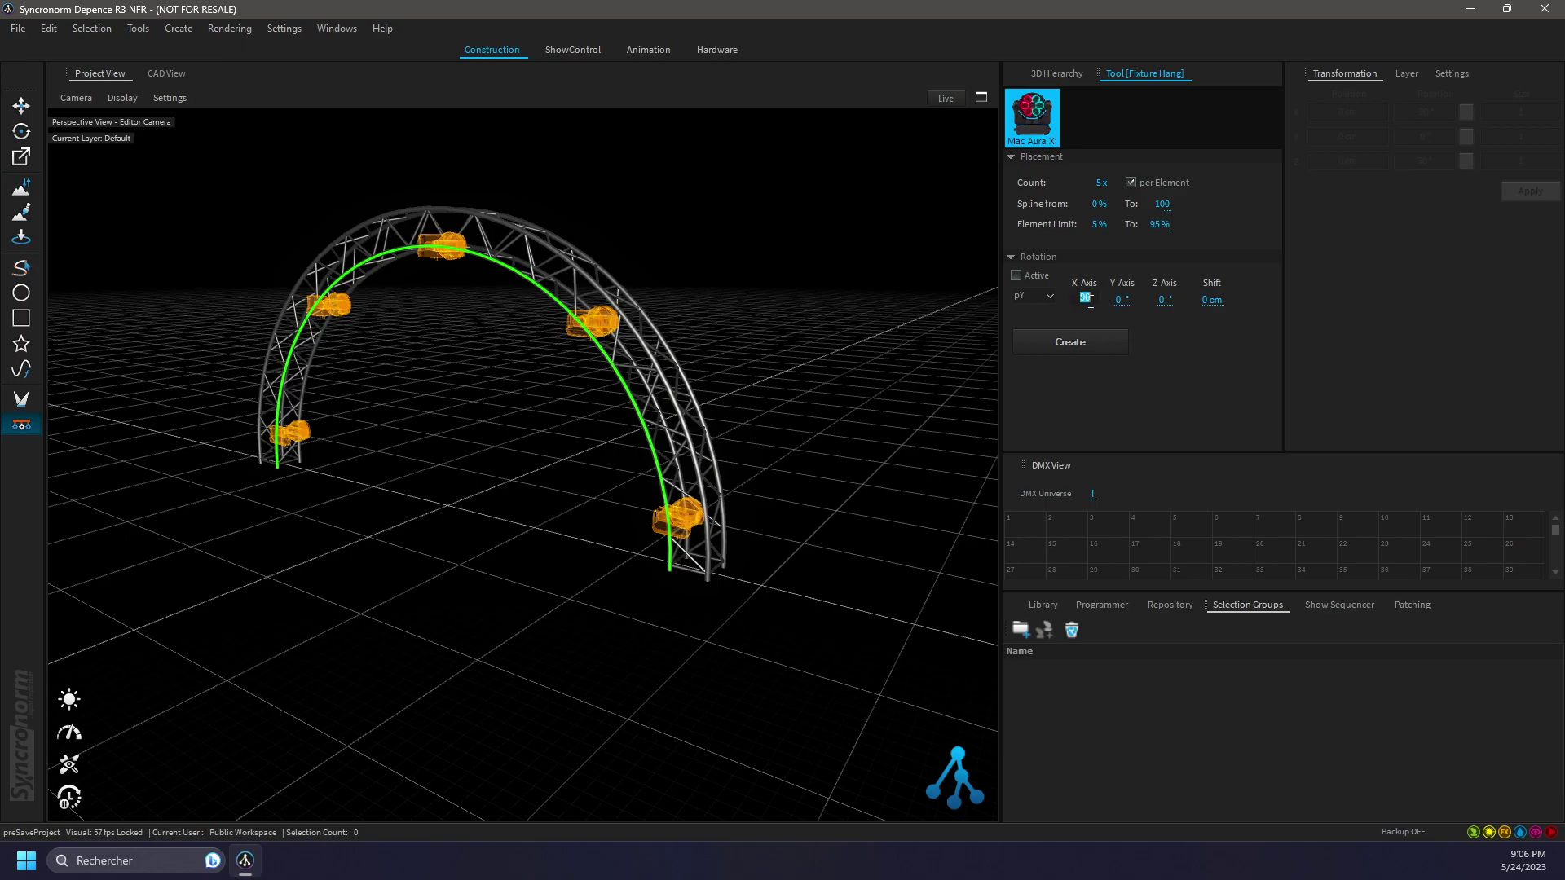
text(-90)
key(Return)
Raise the fixture Count to 8x along the arch
middle_drag(308, 380, 633, 396)
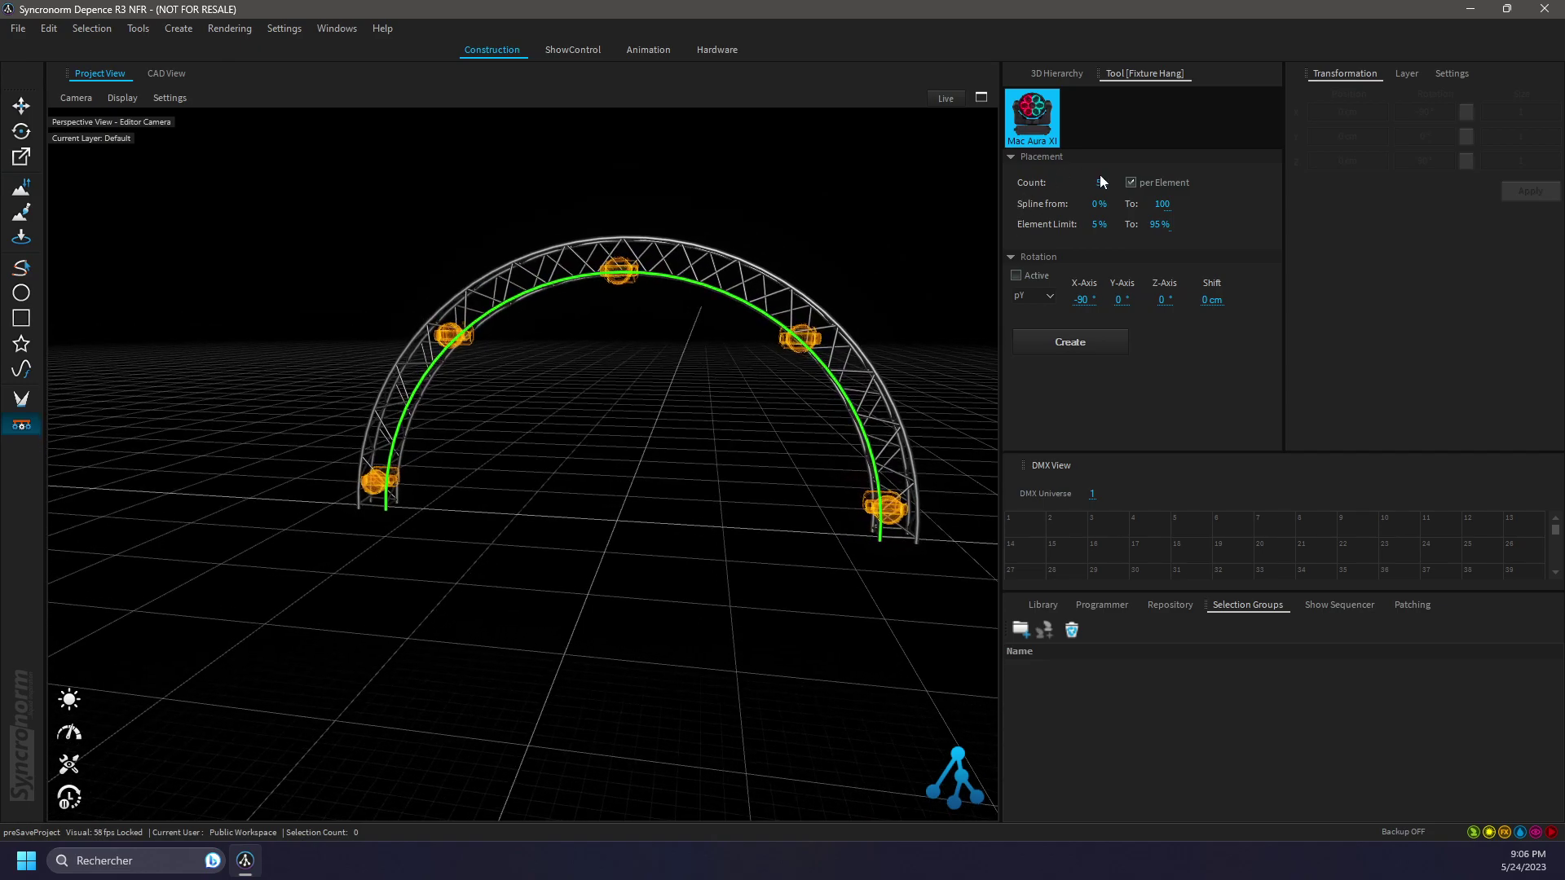
scroll(1100, 181, up, 2)
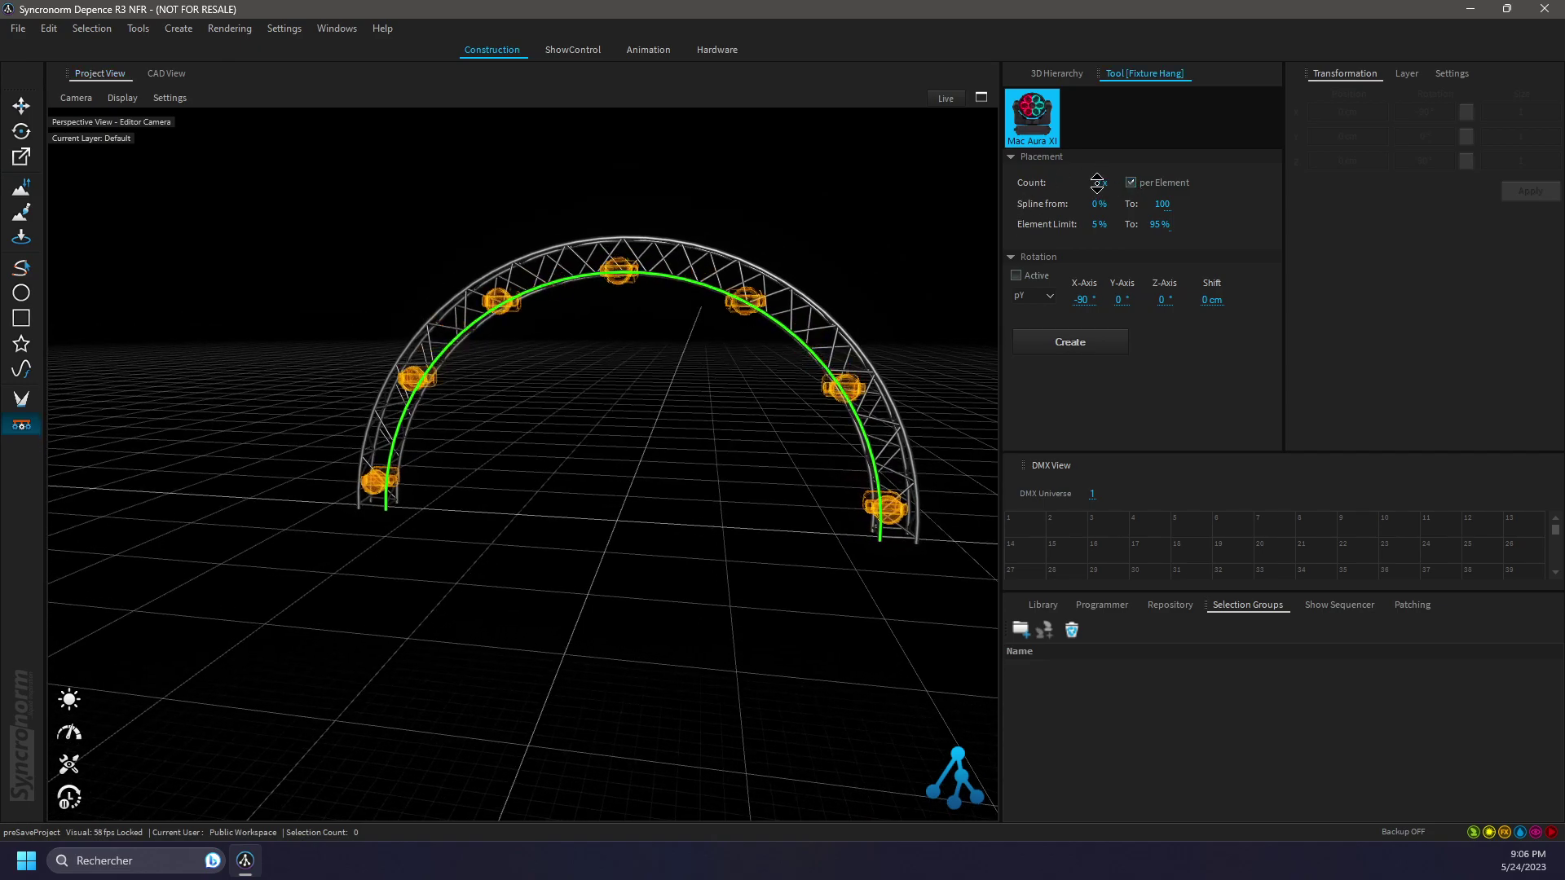
scroll(1100, 181, up, 1)
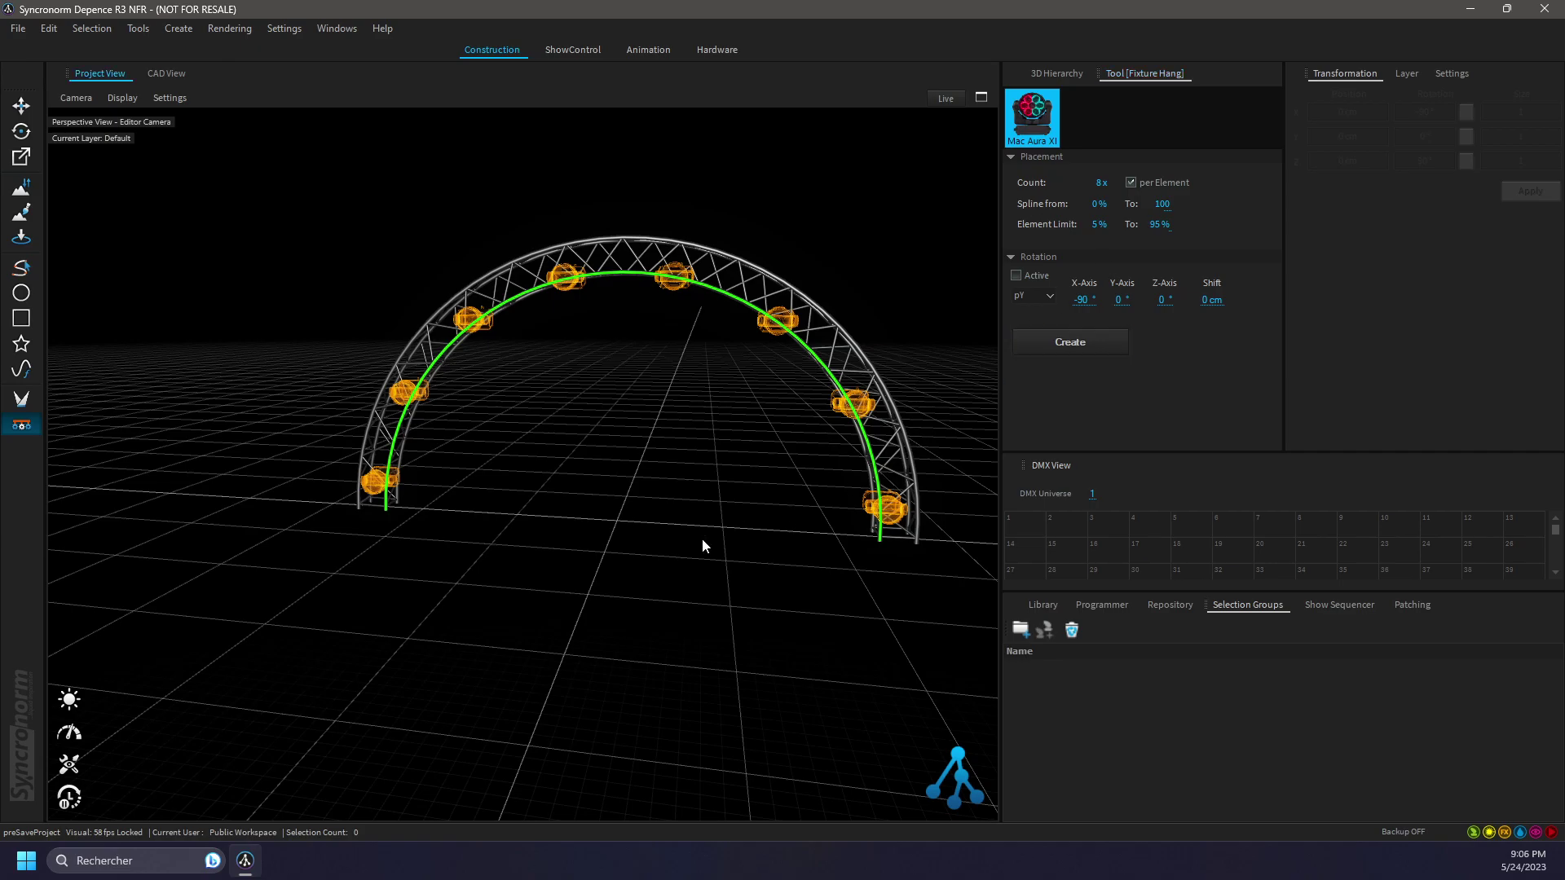
middle_drag(702, 545, 761, 514)
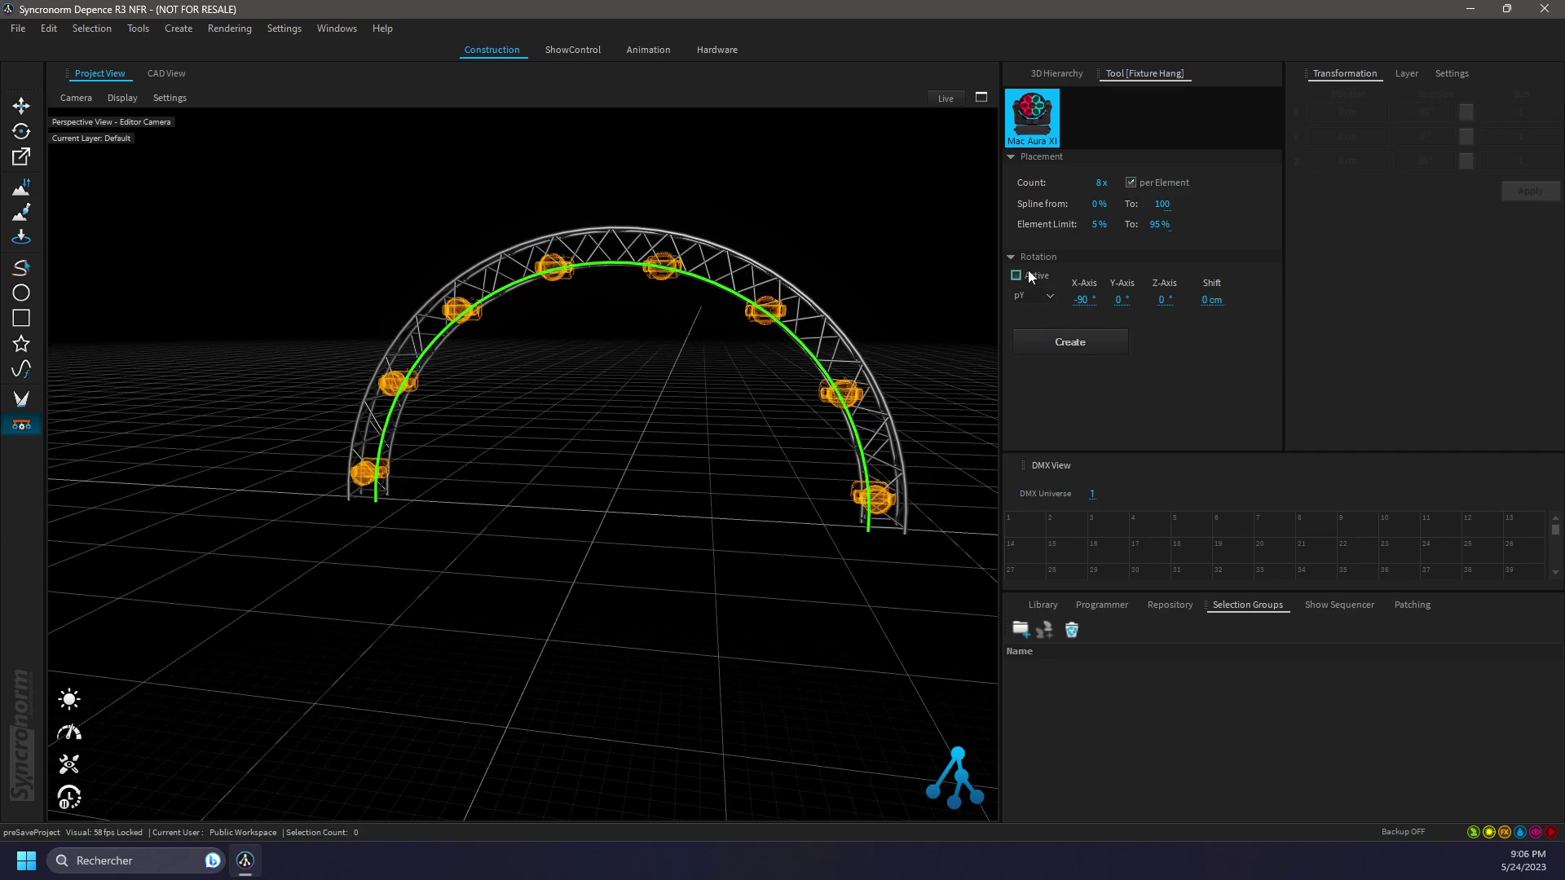
Create the eight Mac Aura XIP fixtures on the arch and zoom in to inspect them
click(1045, 336)
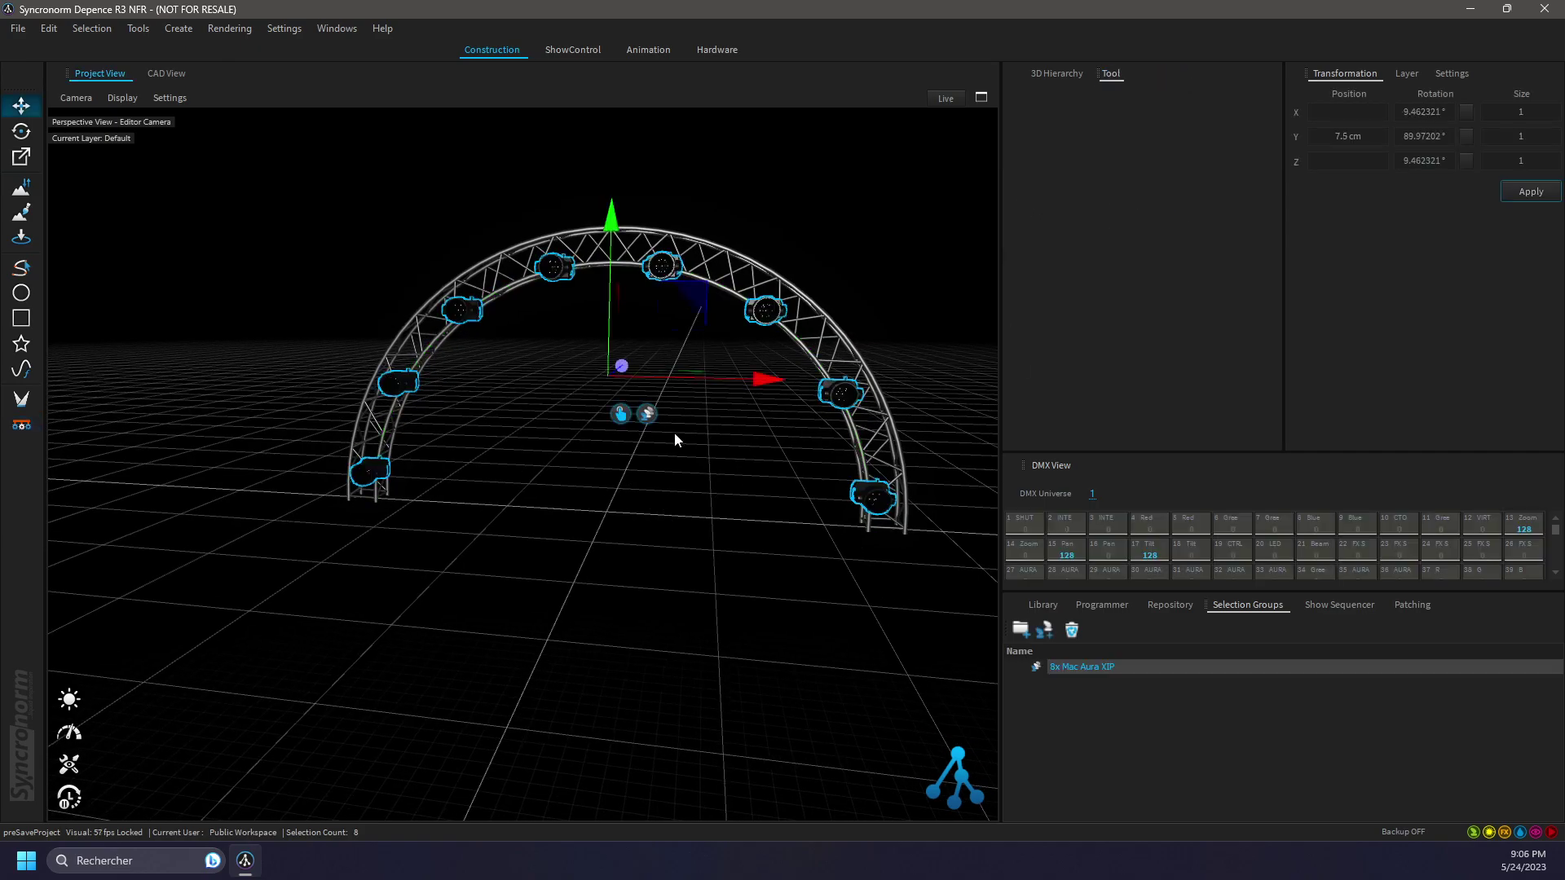
mouse_move(722, 446)
right_down()
mouse_move(511, 476)
mouse_move(794, 446)
mouse_move(732, 460)
mouse_move(652, 443)
mouse_move(723, 443)
right_up()
scroll(734, 443, up, 5)
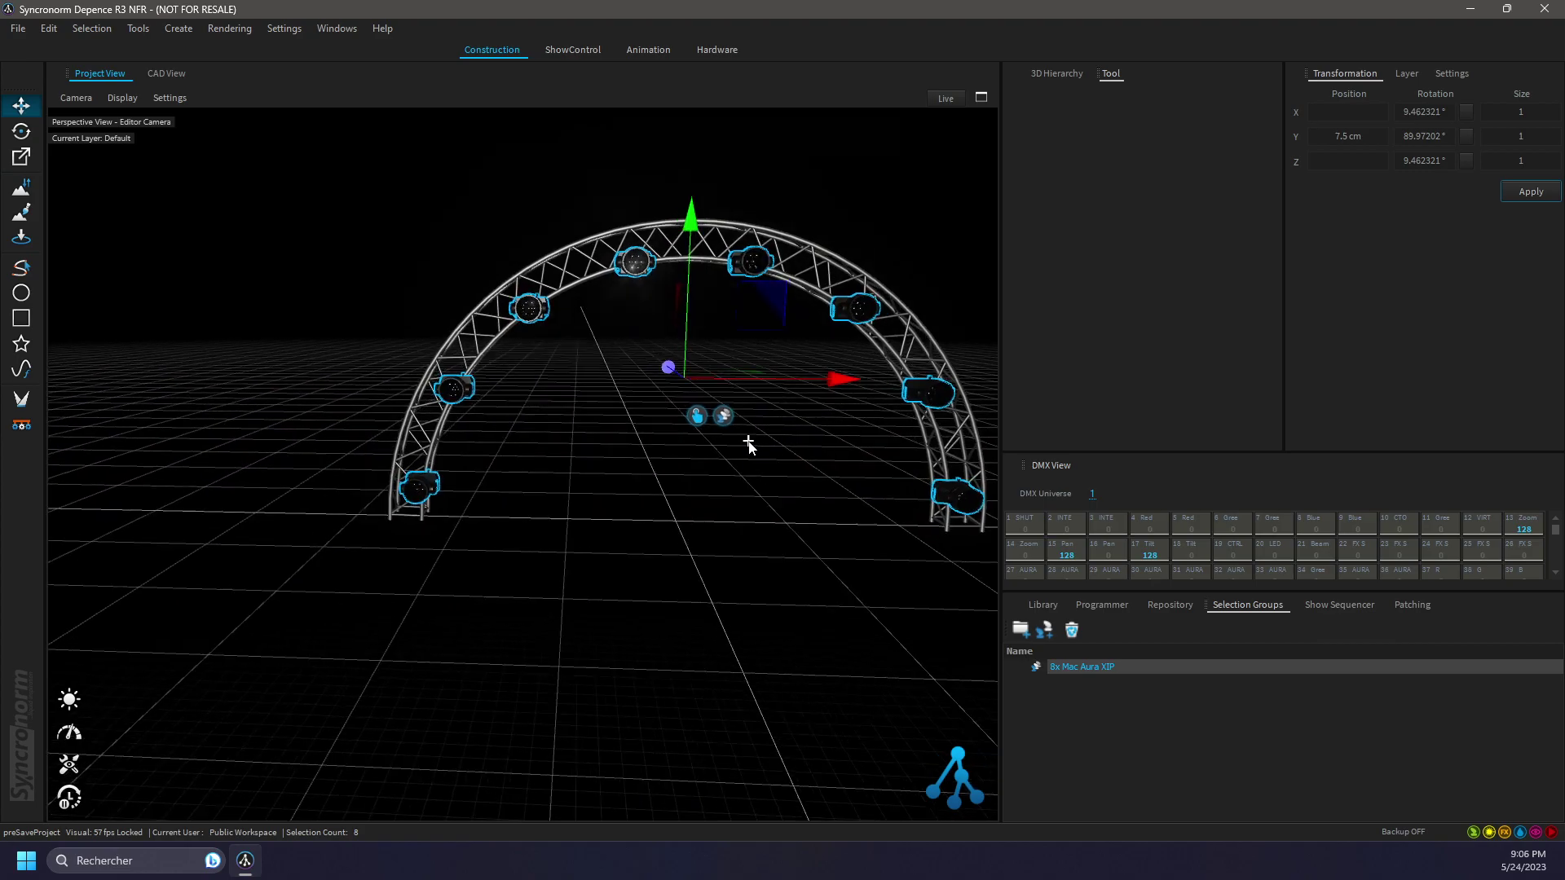
scroll(687, 363, up, 6)
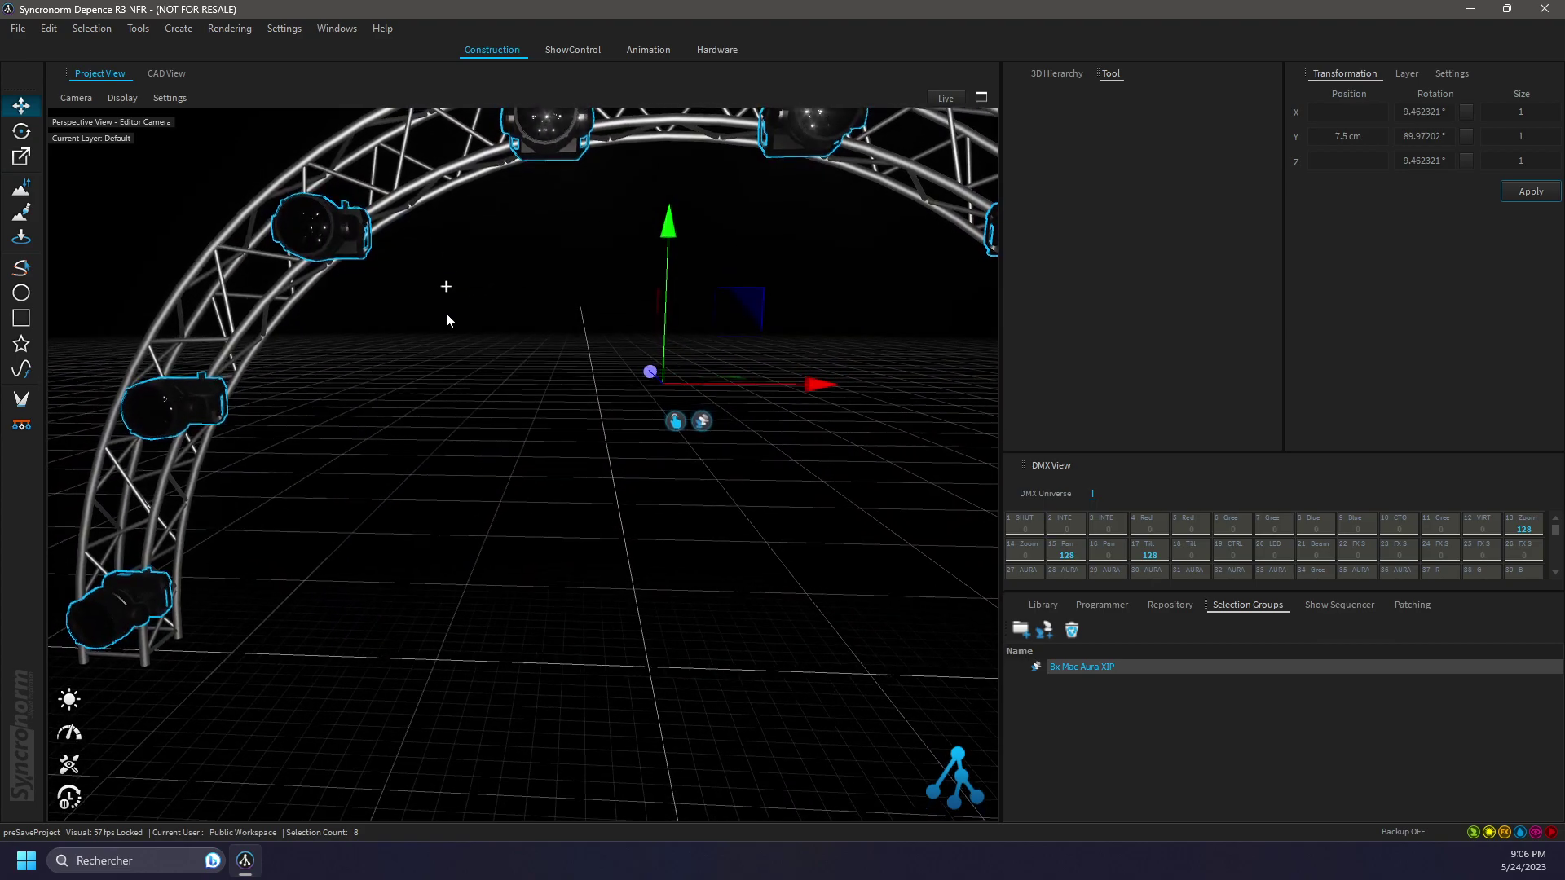
scroll(344, 349, down, 3)
scroll(486, 353, down, 5)
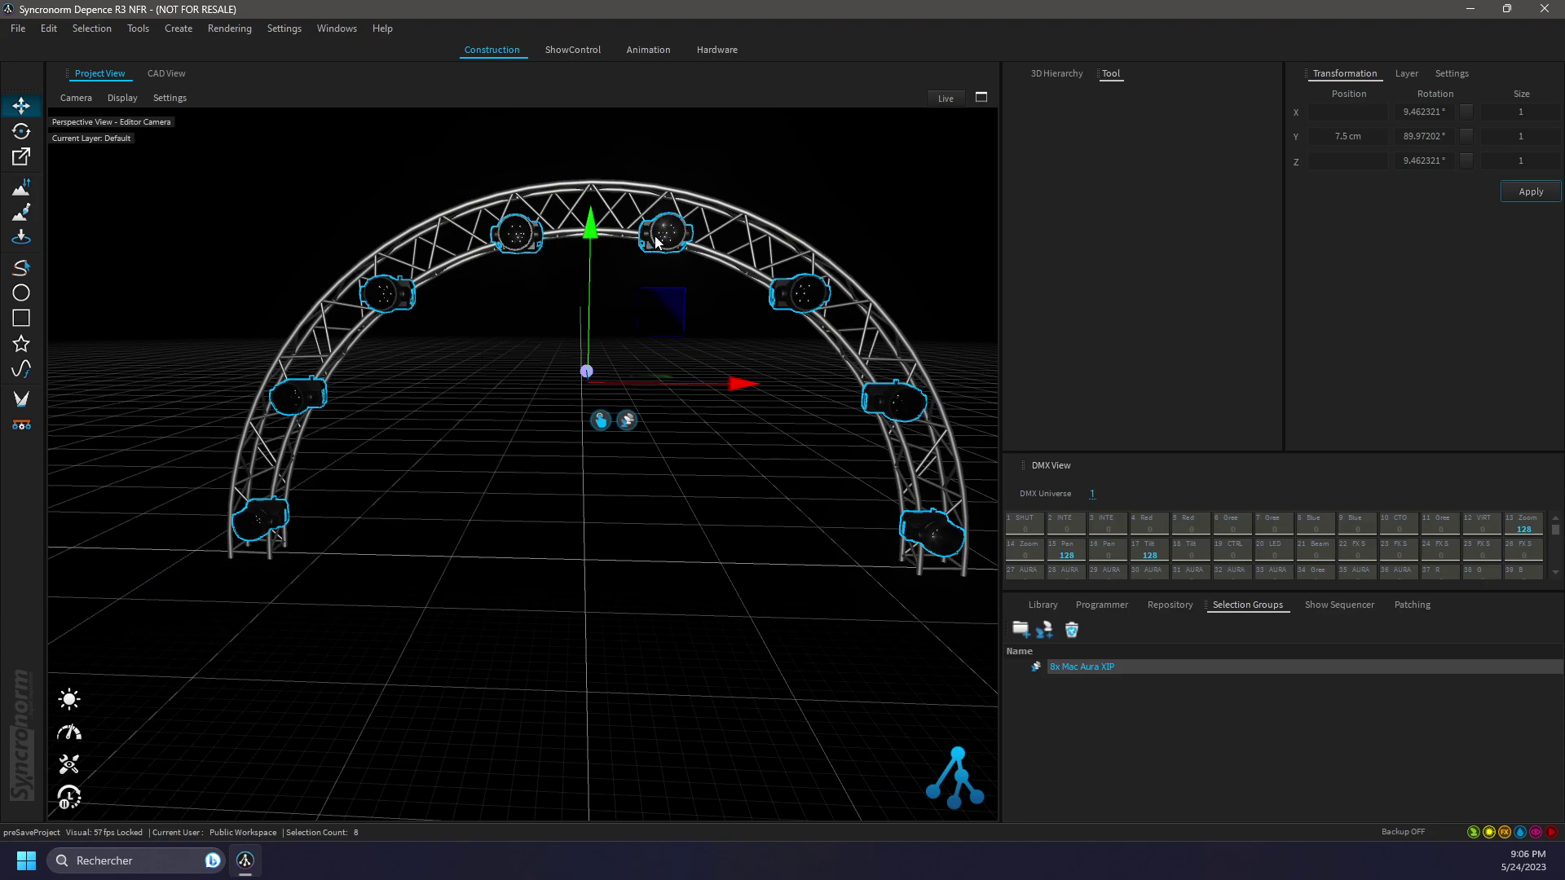
Delete the Truss Group with its arch and eight fixtures from the 3D Hierarchy
click(1045, 72)
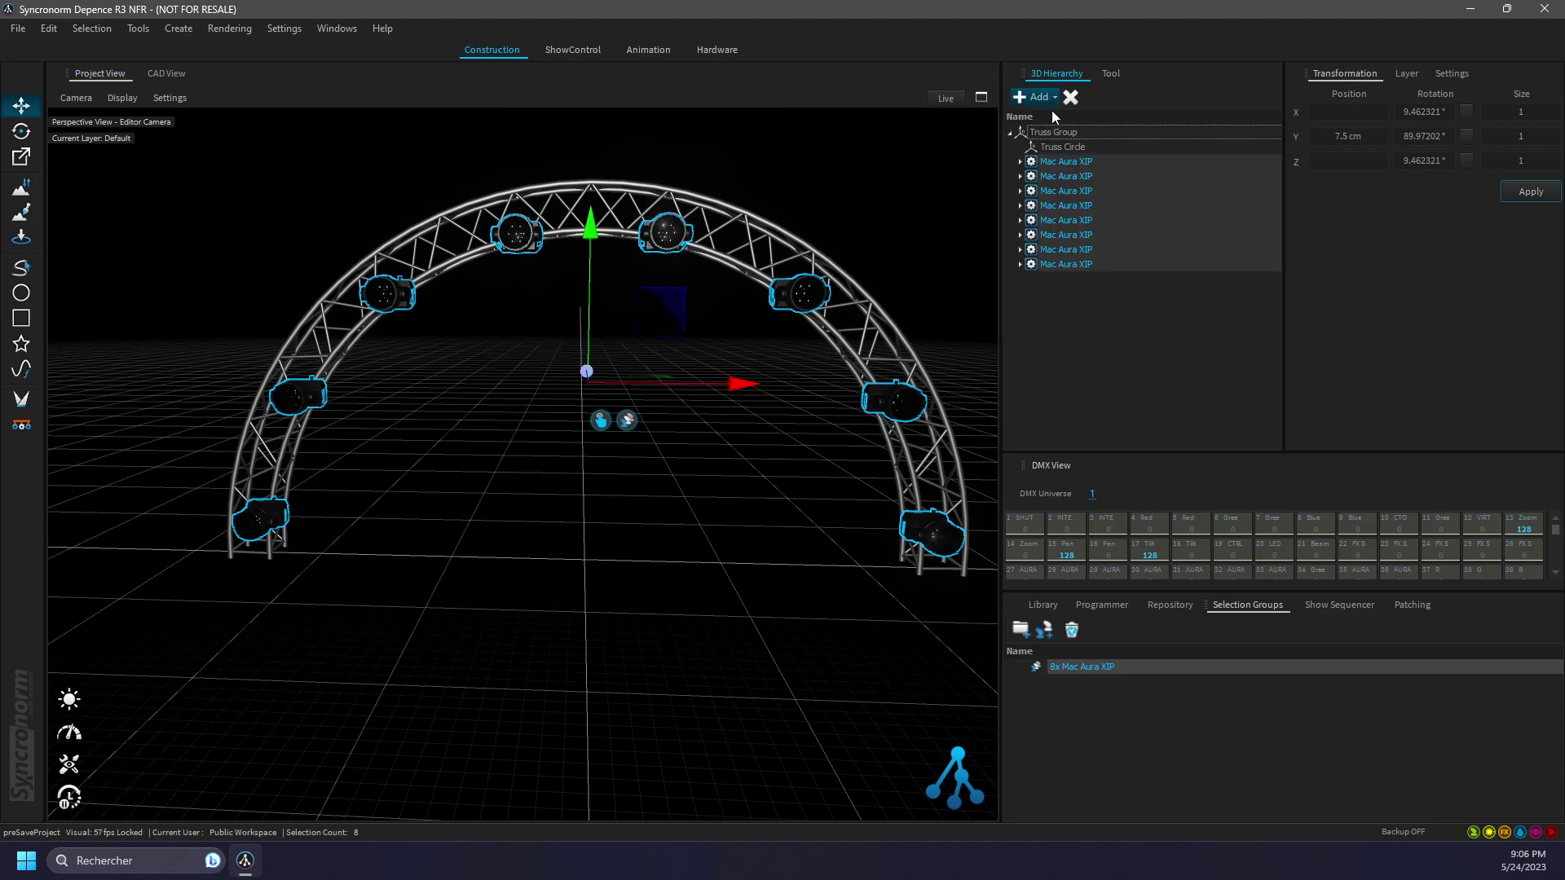
click(1060, 132)
right_click(1061, 133)
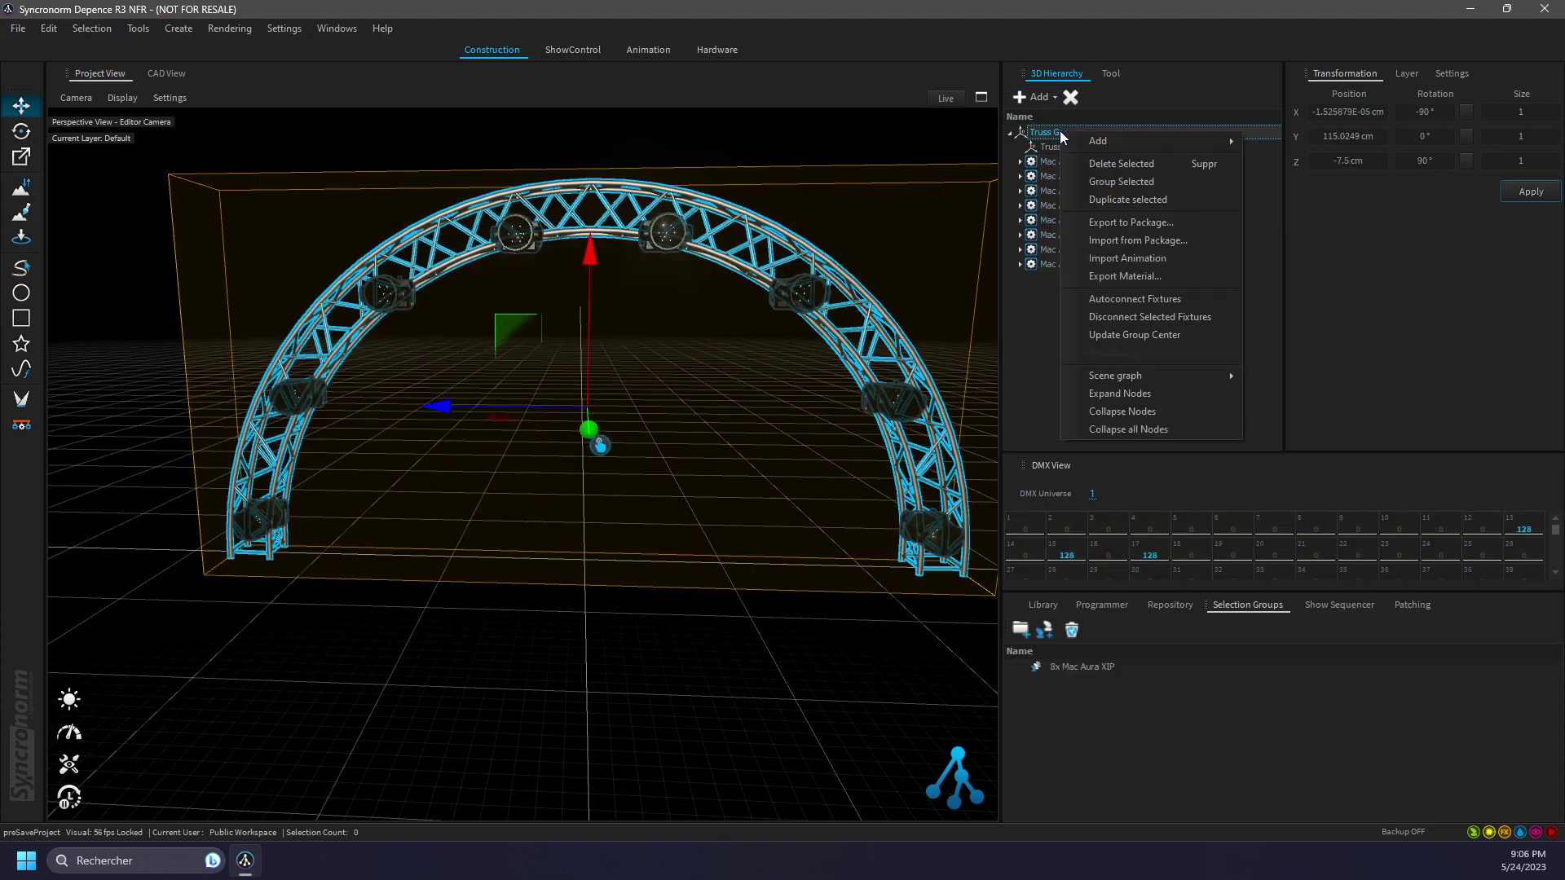
click(1108, 161)
key(Return)
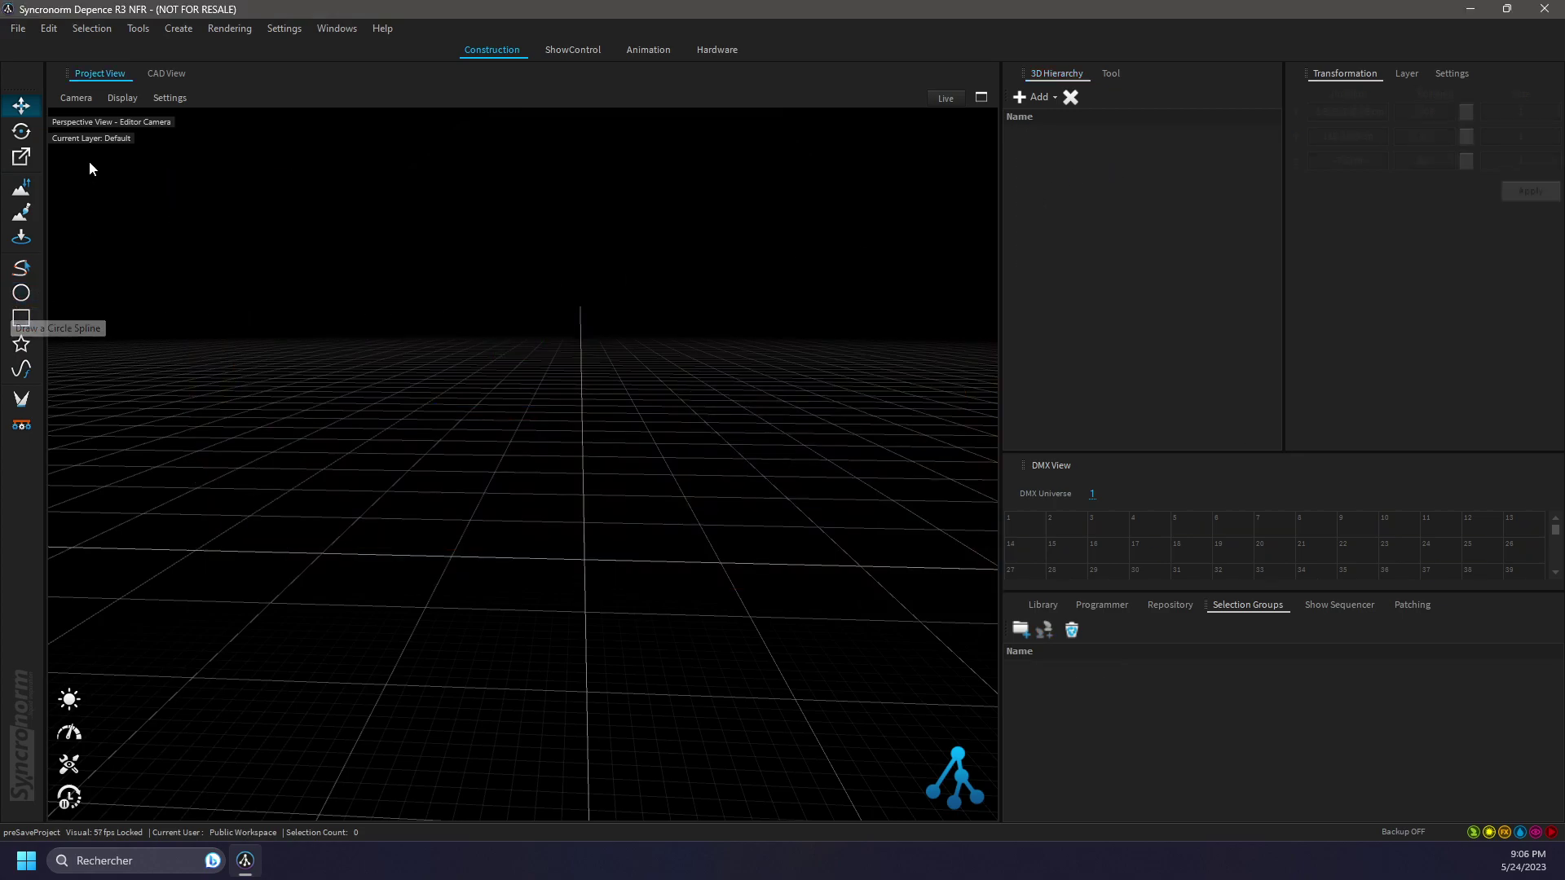
Switch to CAD View with the Front camera
click(167, 74)
click(77, 98)
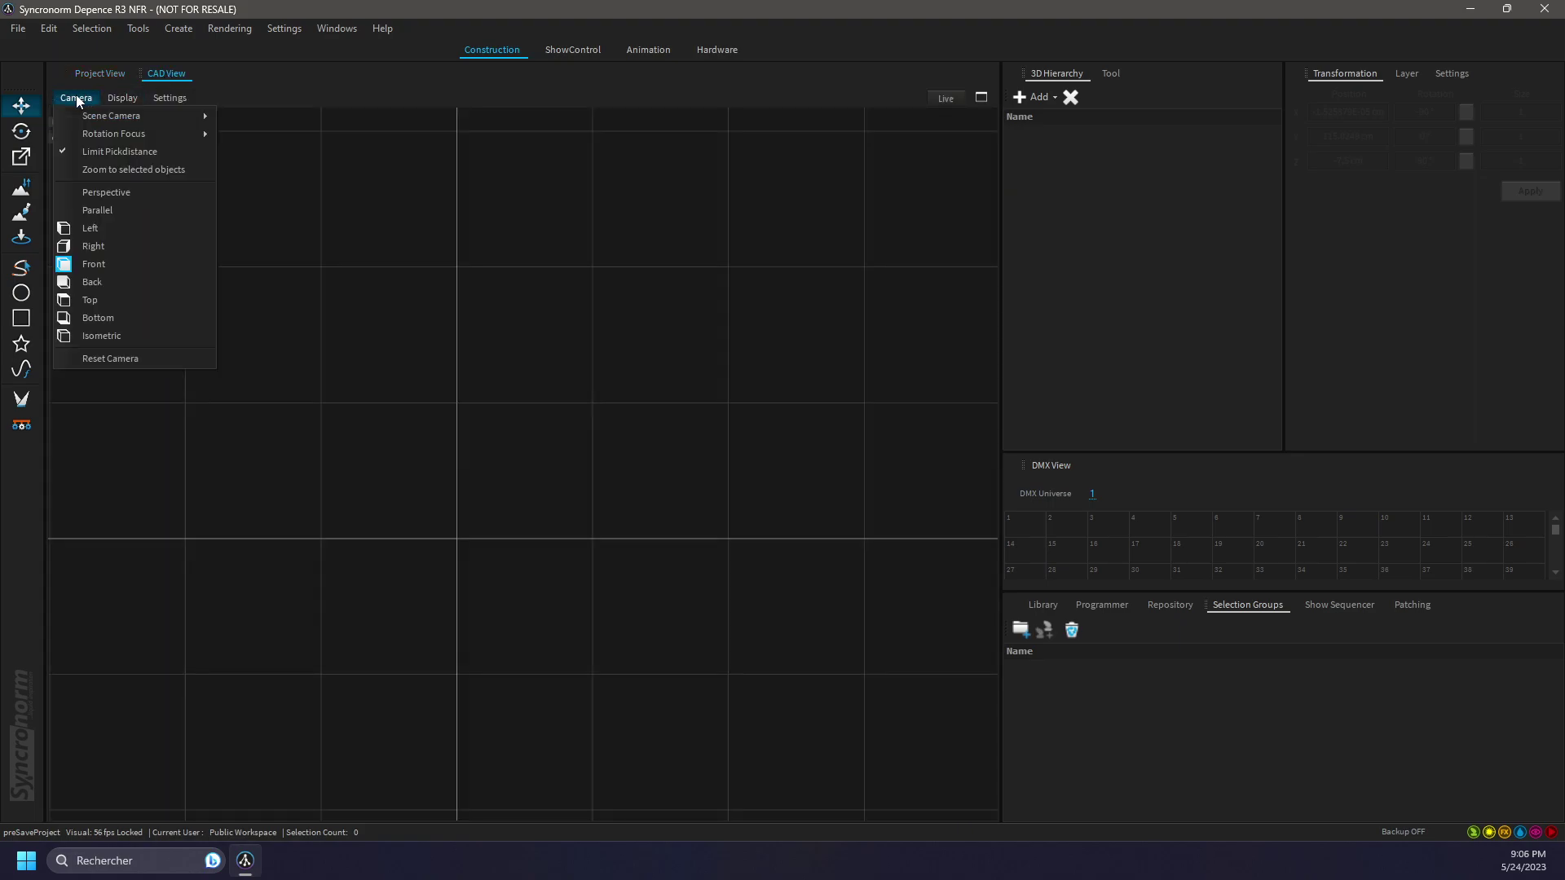
click(80, 268)
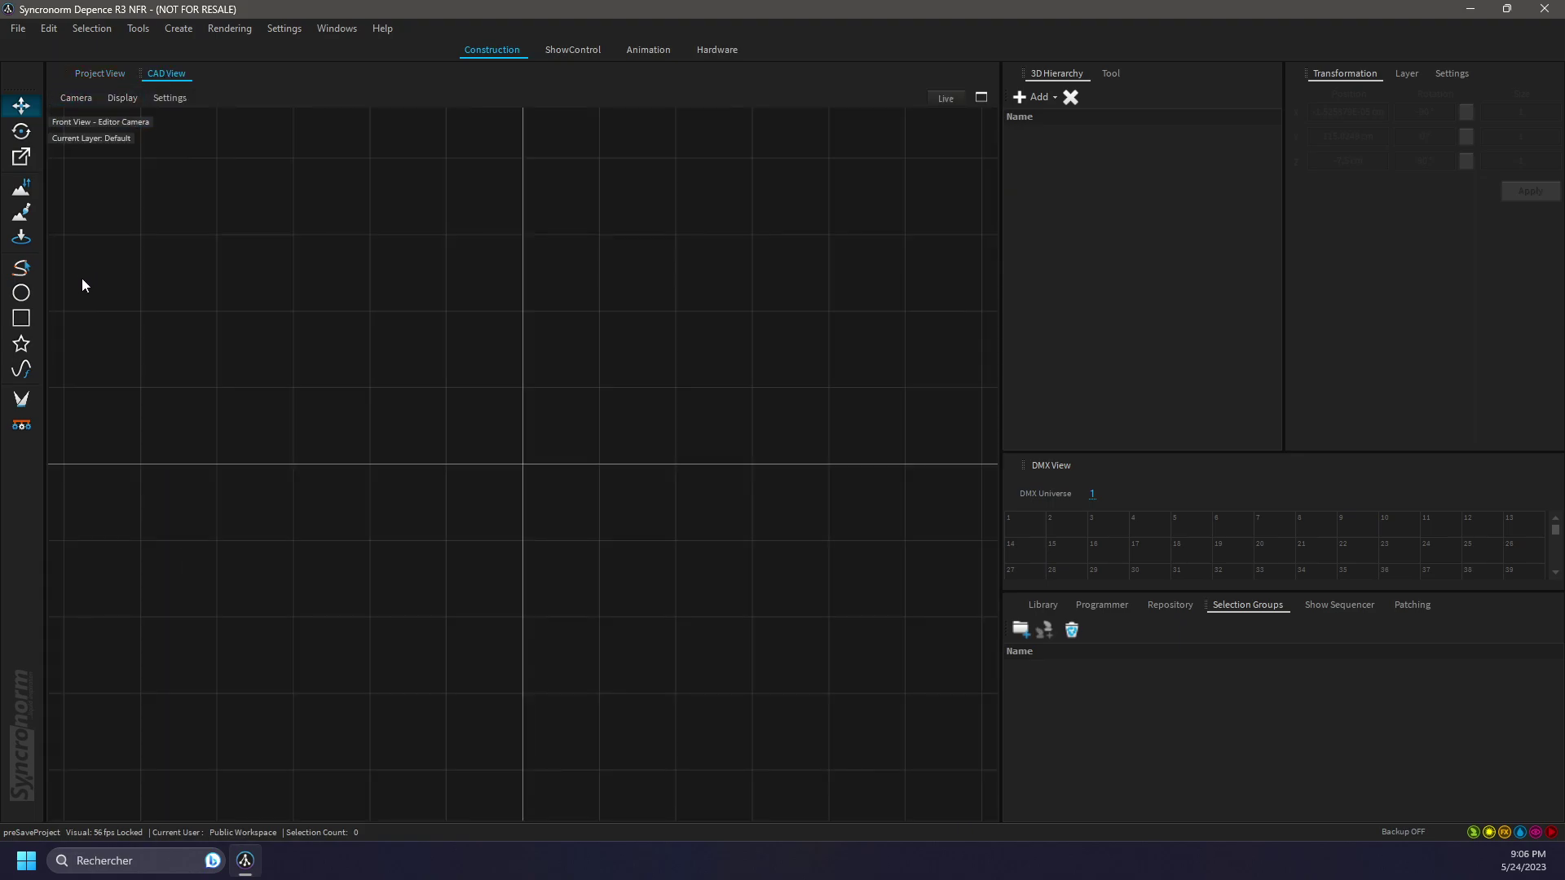
Draw a circle spline in the front view and centre it at 0 cm on X and Y
click(27, 293)
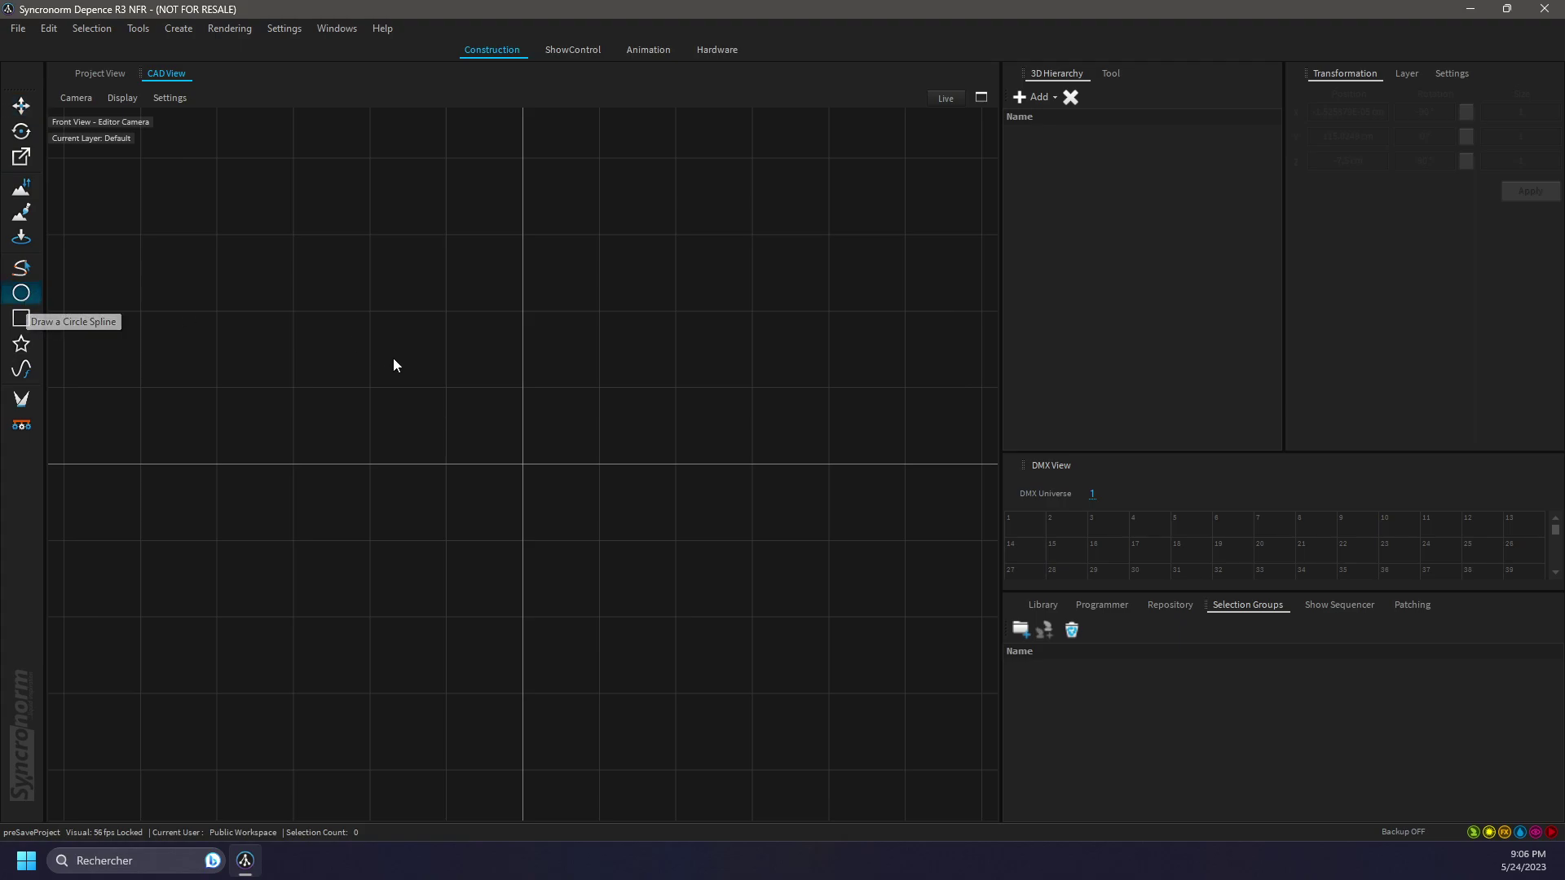
drag(422, 320, 898, 591)
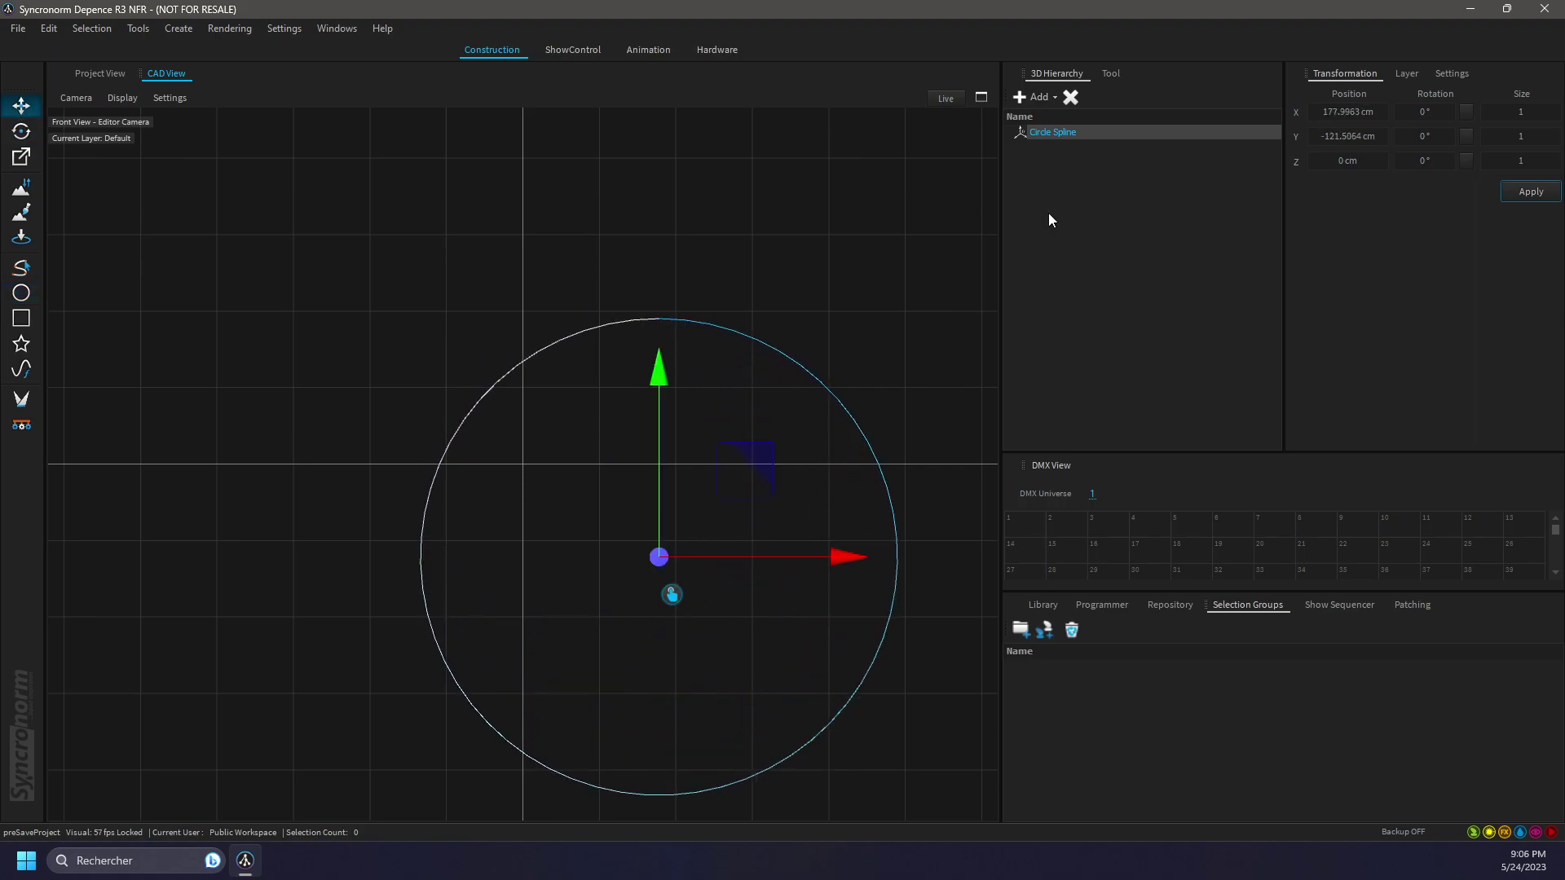
click(1353, 95)
click(1527, 193)
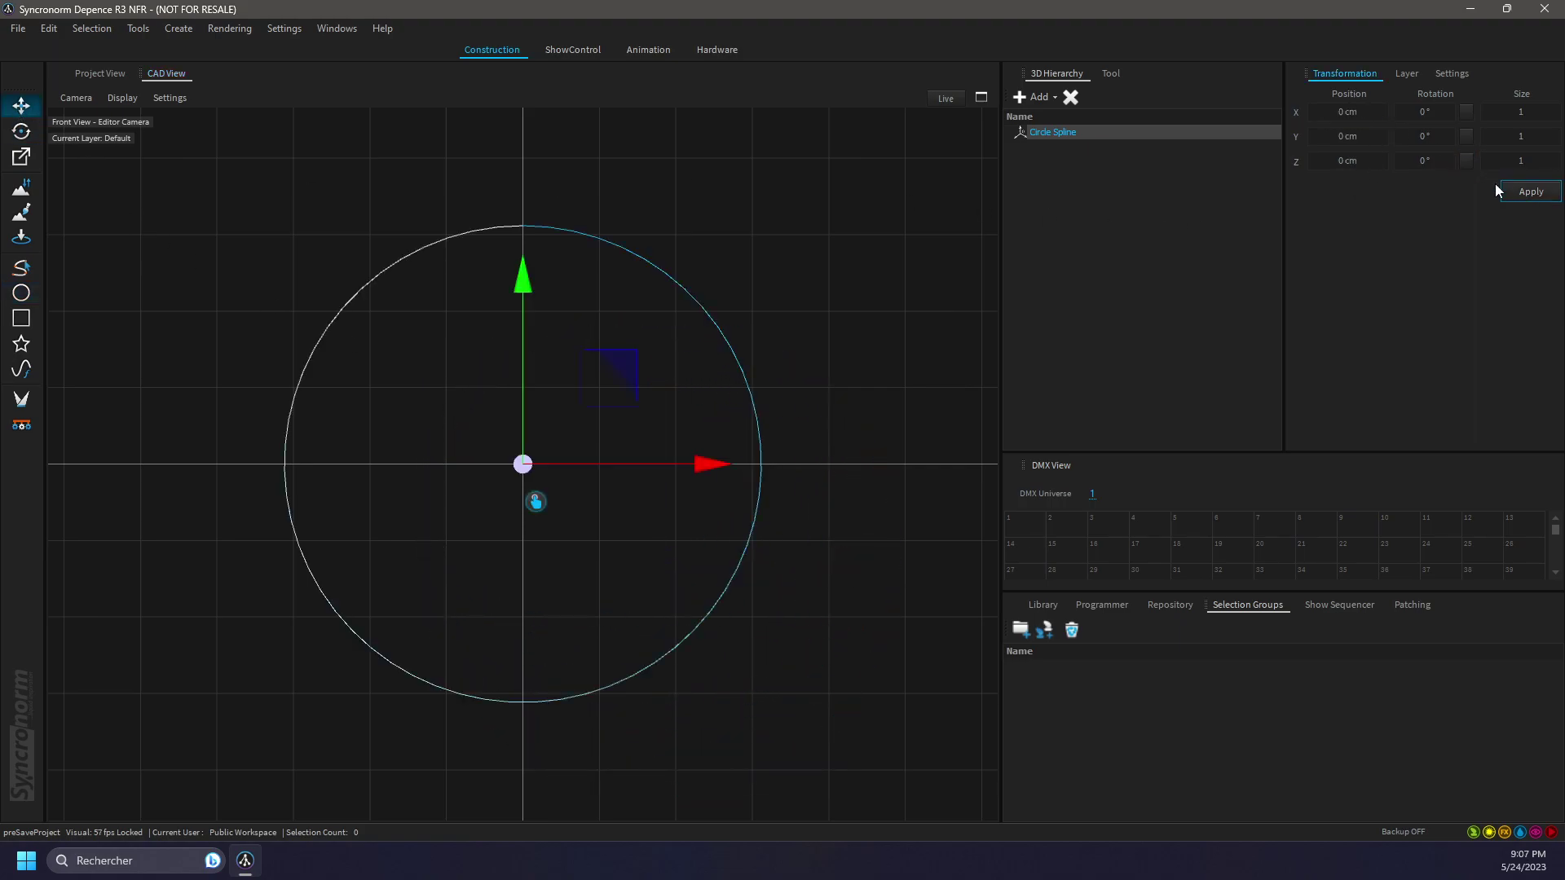
Limit the circle spline's angle range to -90° through 90° for a half arc
click(1443, 75)
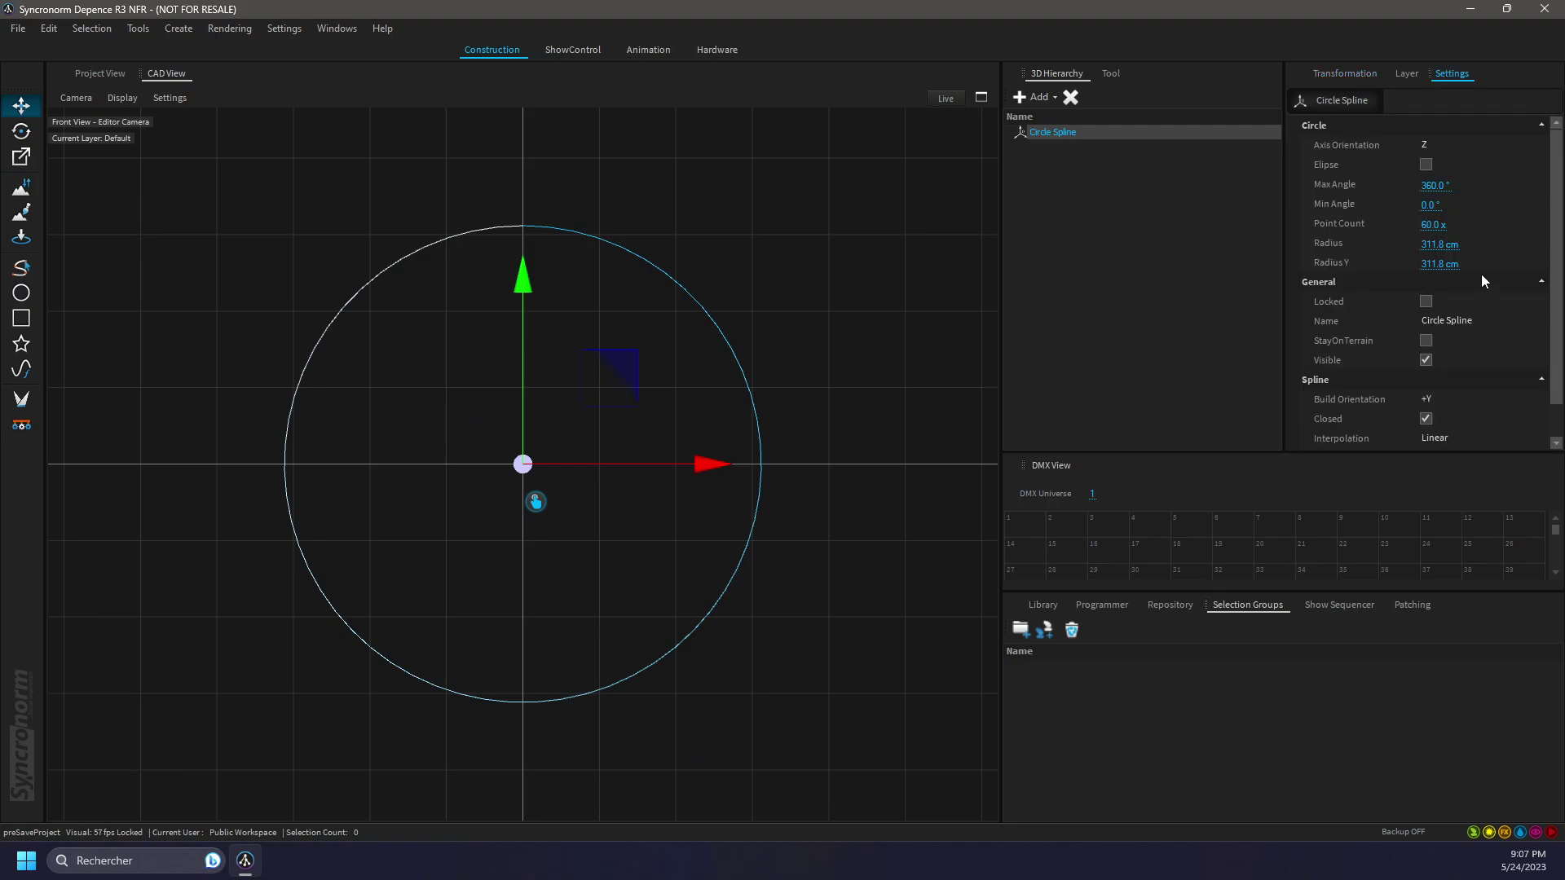
click(1455, 201)
text(-90)
key(Return)
click(1469, 183)
text(90)
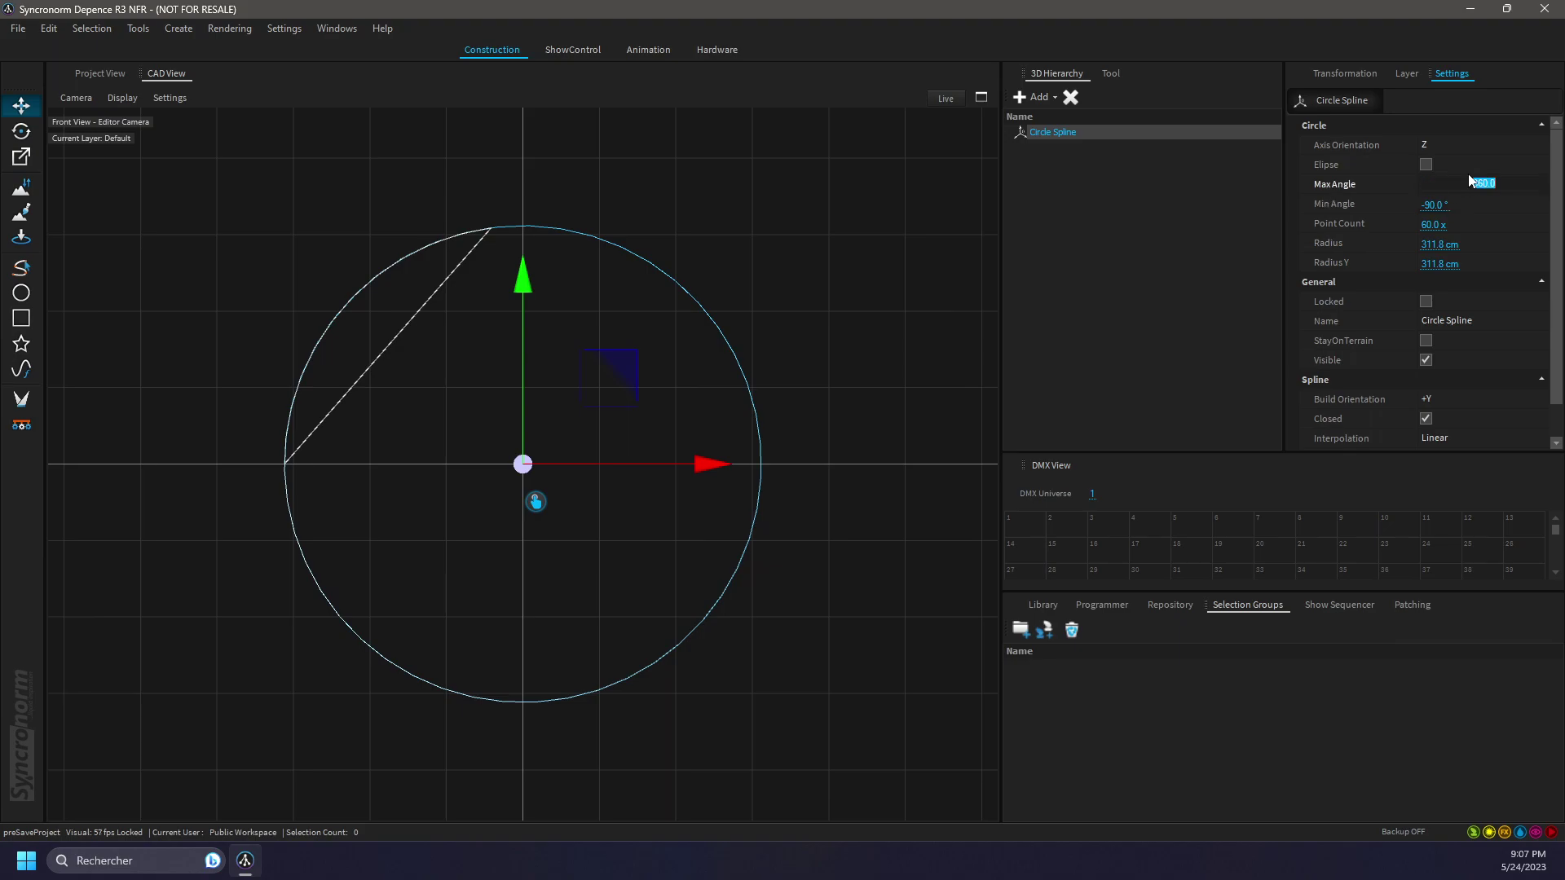
key(Return)
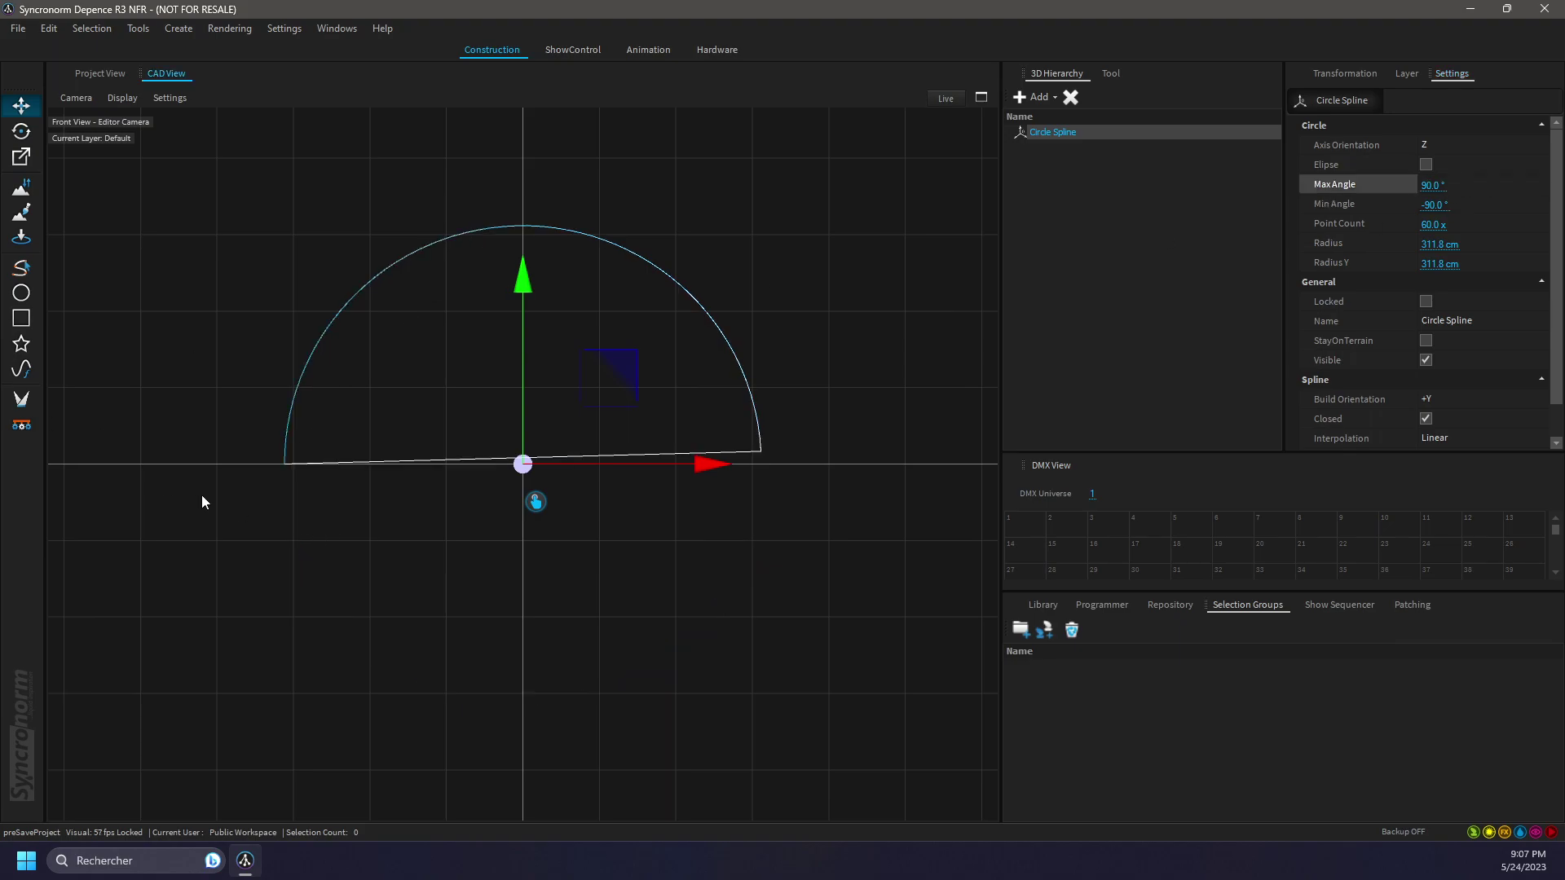
Set the arc's Point Count to 500 and Radius to 250 cm, and uncheck Closed
click(1463, 221)
text(500)
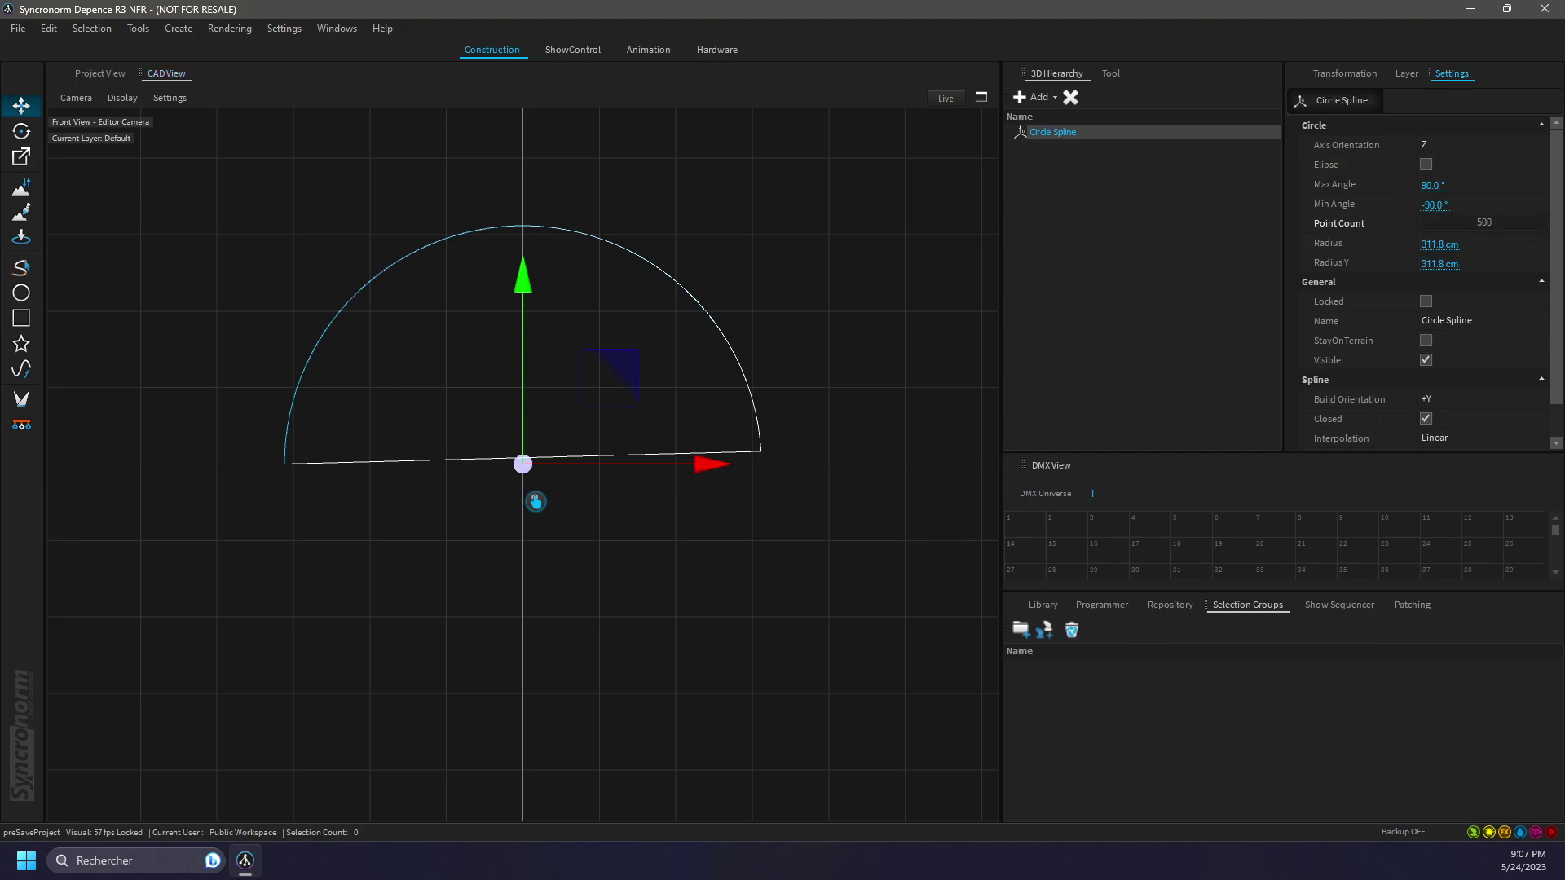
key(Return)
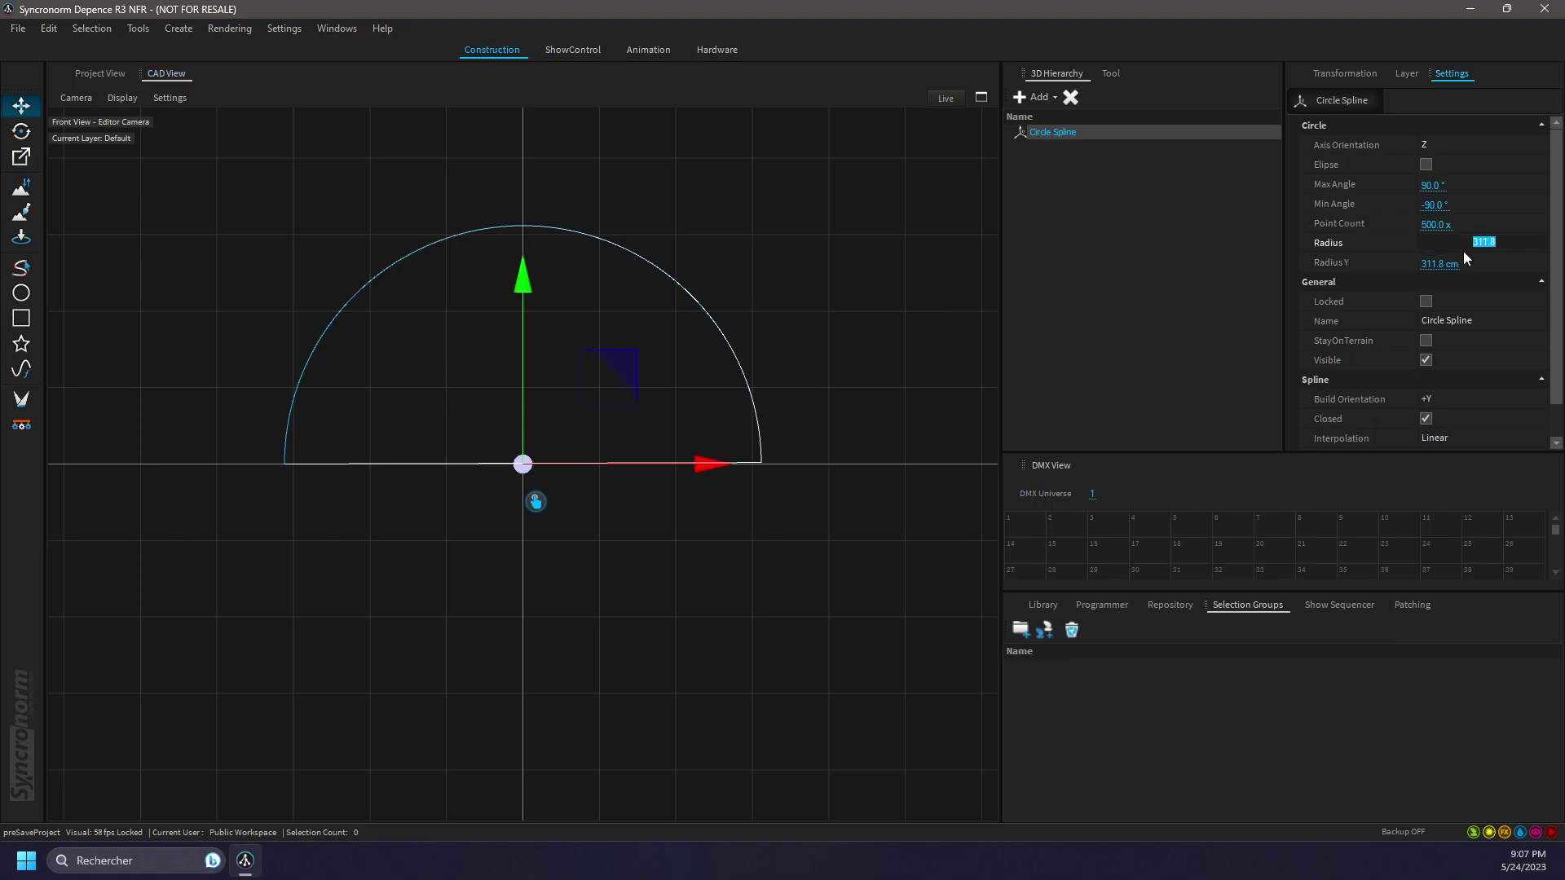
text(500)
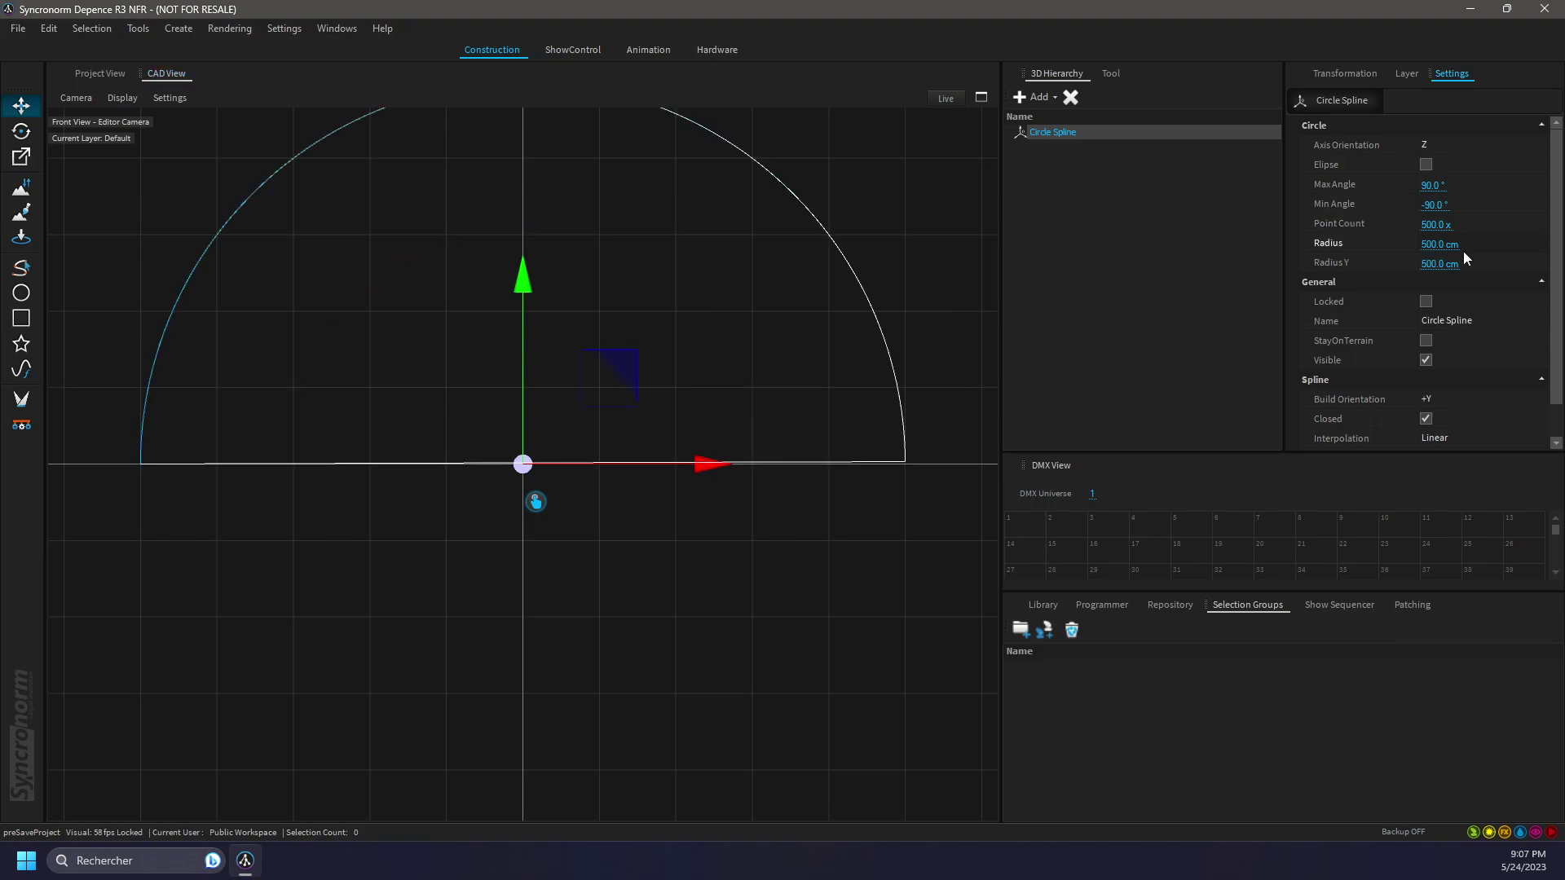
click(1462, 244)
text(250)
key(Return)
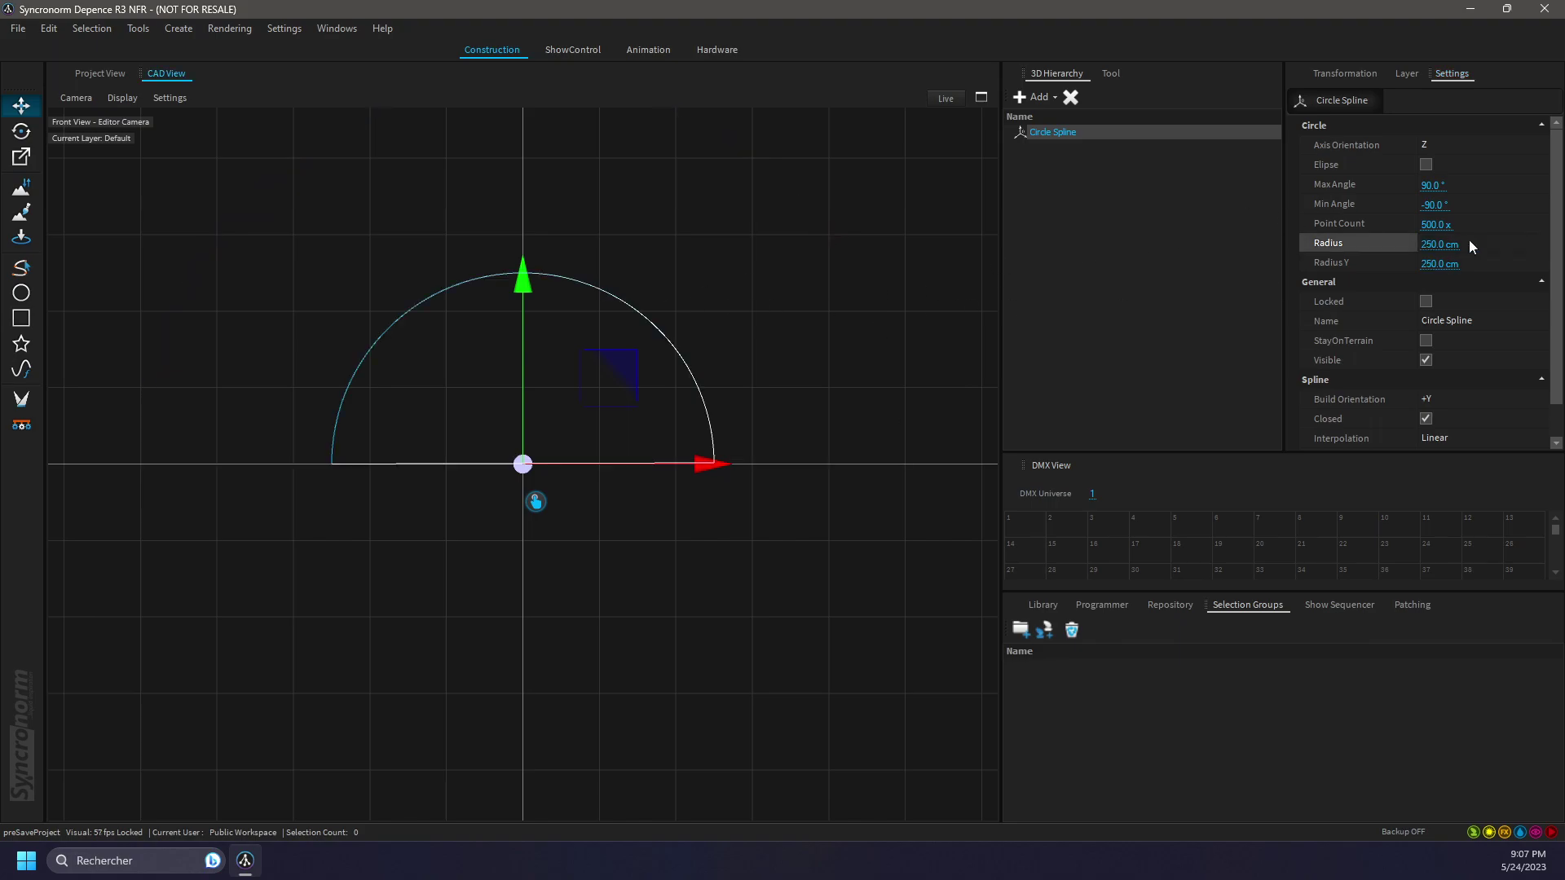
scroll(1492, 277, down, 1)
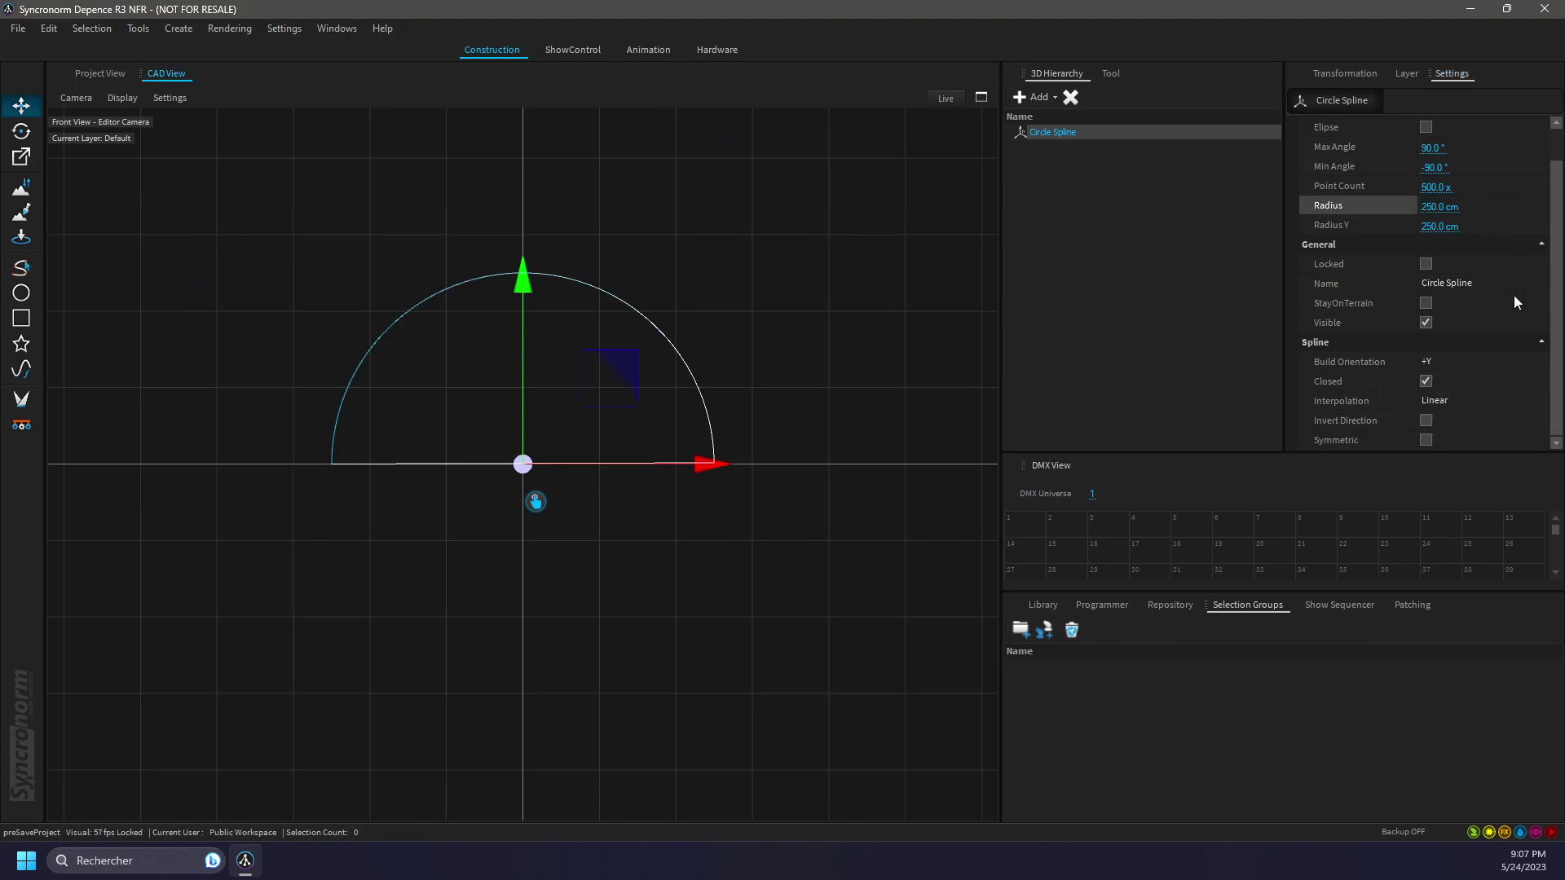
click(1428, 382)
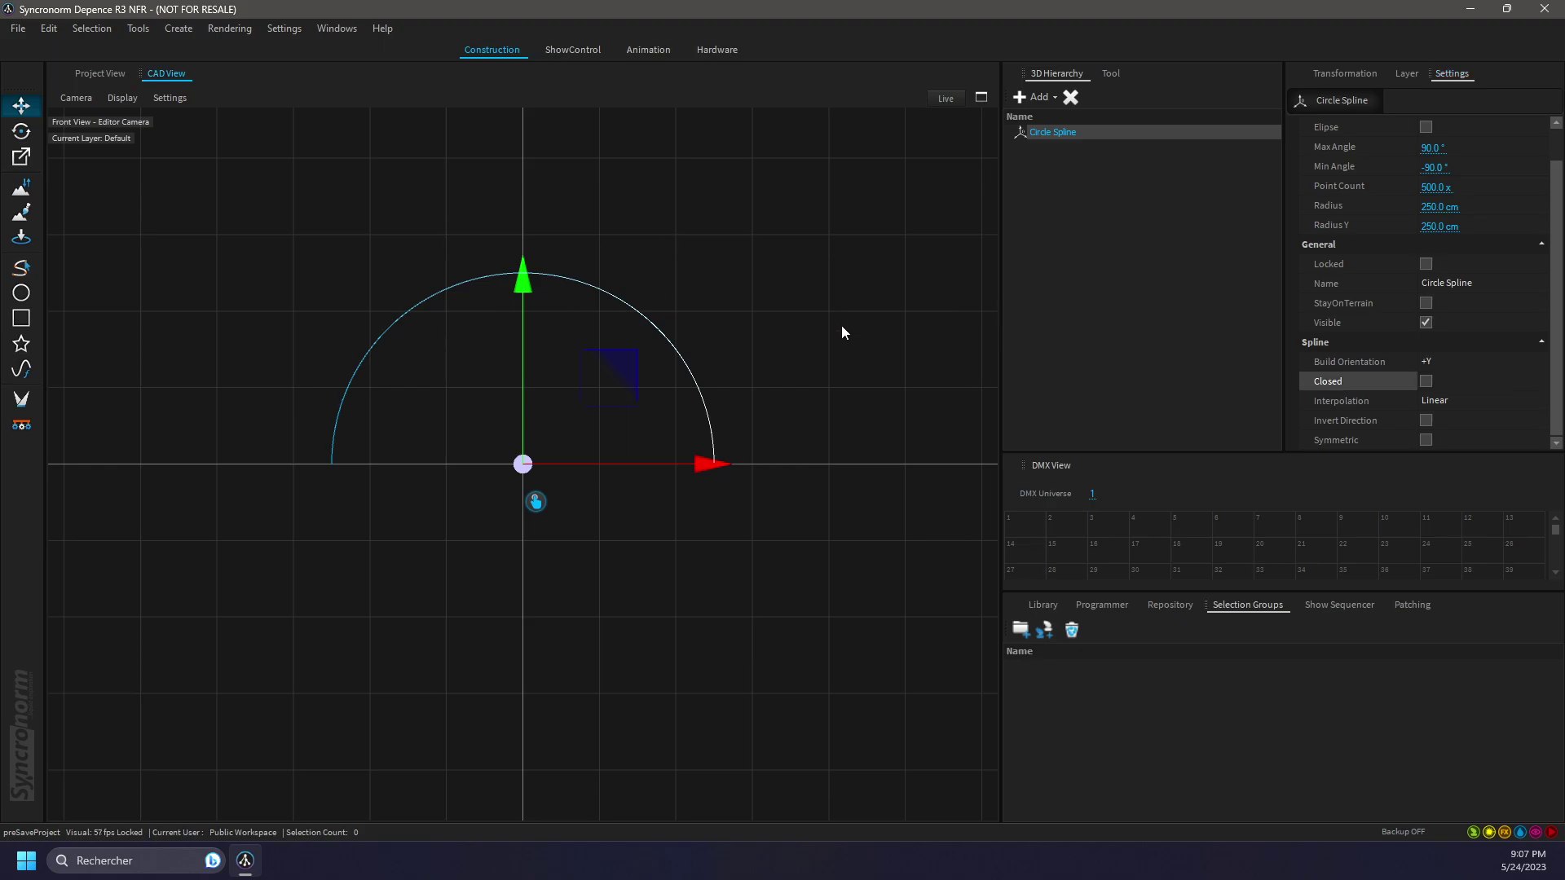
Add a Spline > Arrange extension to the Circle Spline and show its 0–100 % settings
right_click(1319, 101)
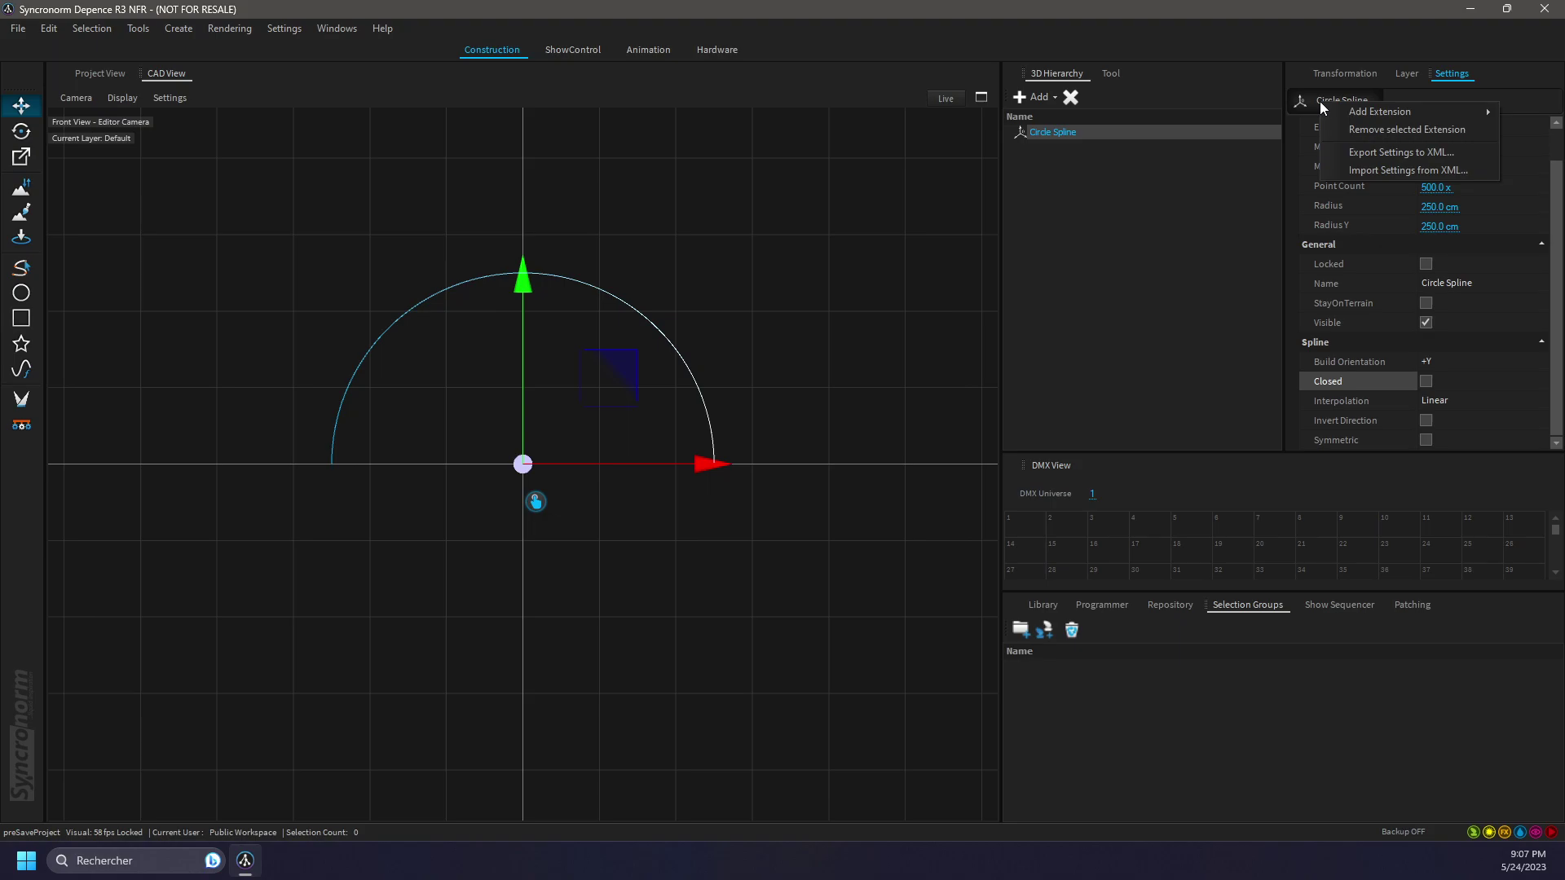
mouse_move(1340, 111)
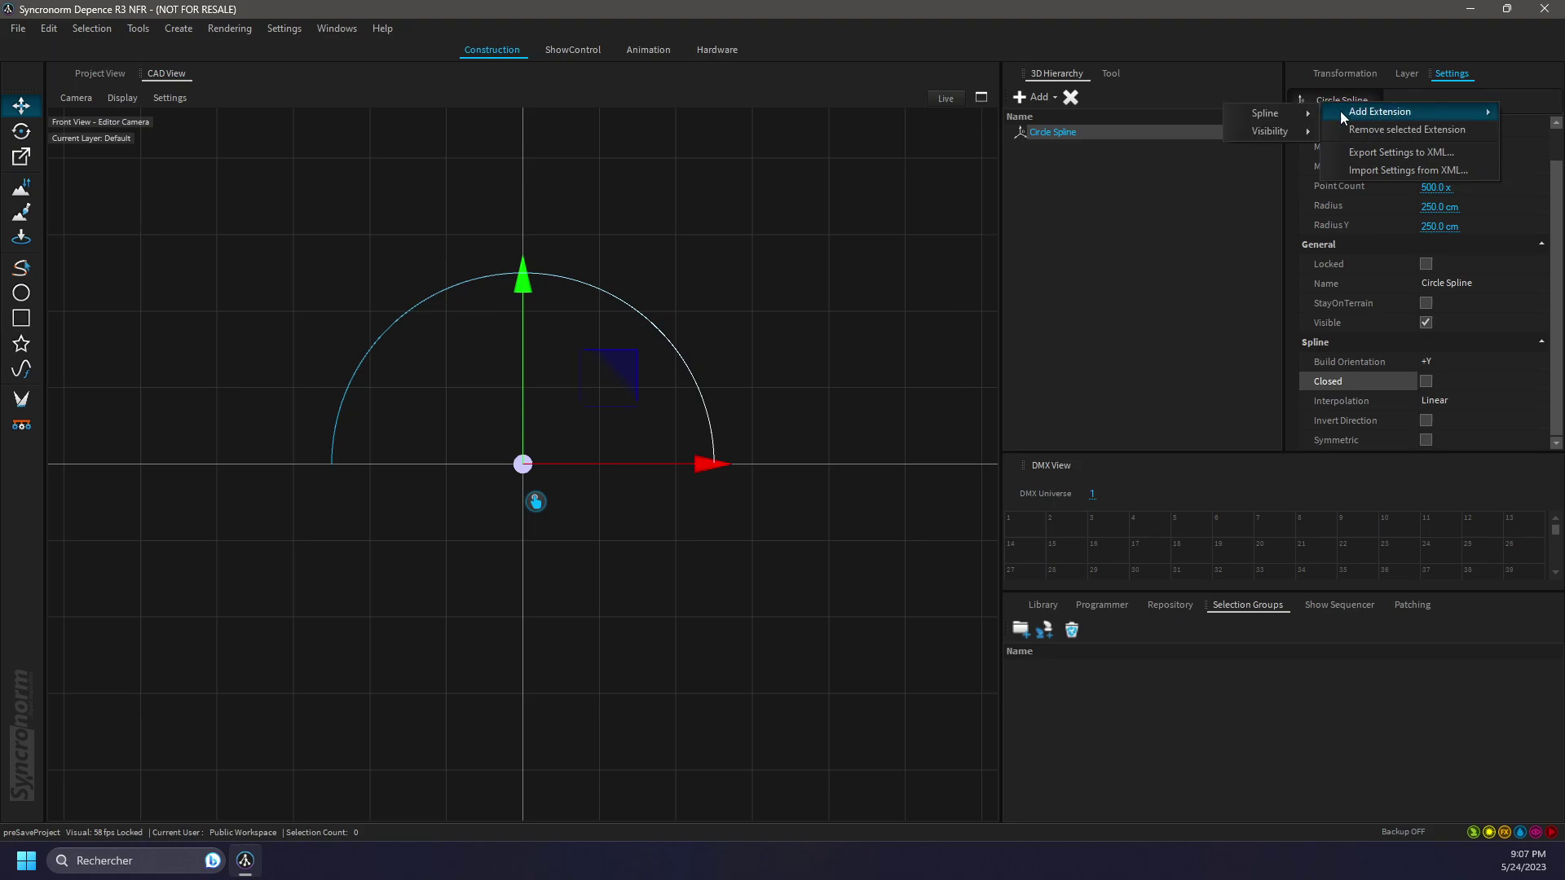
mouse_move(1292, 118)
click(1347, 114)
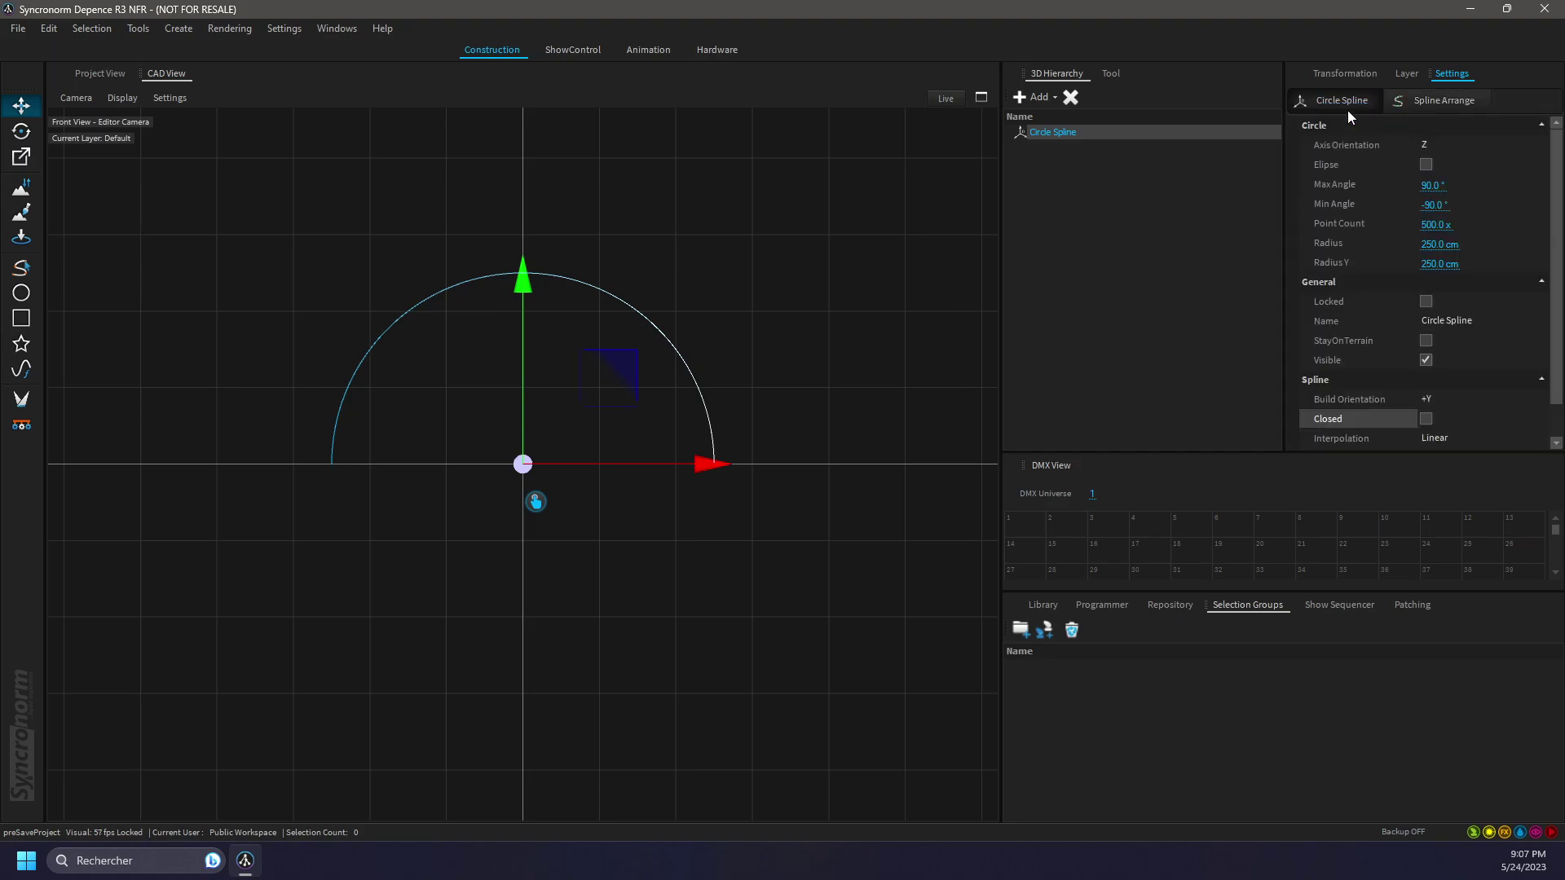
click(1430, 99)
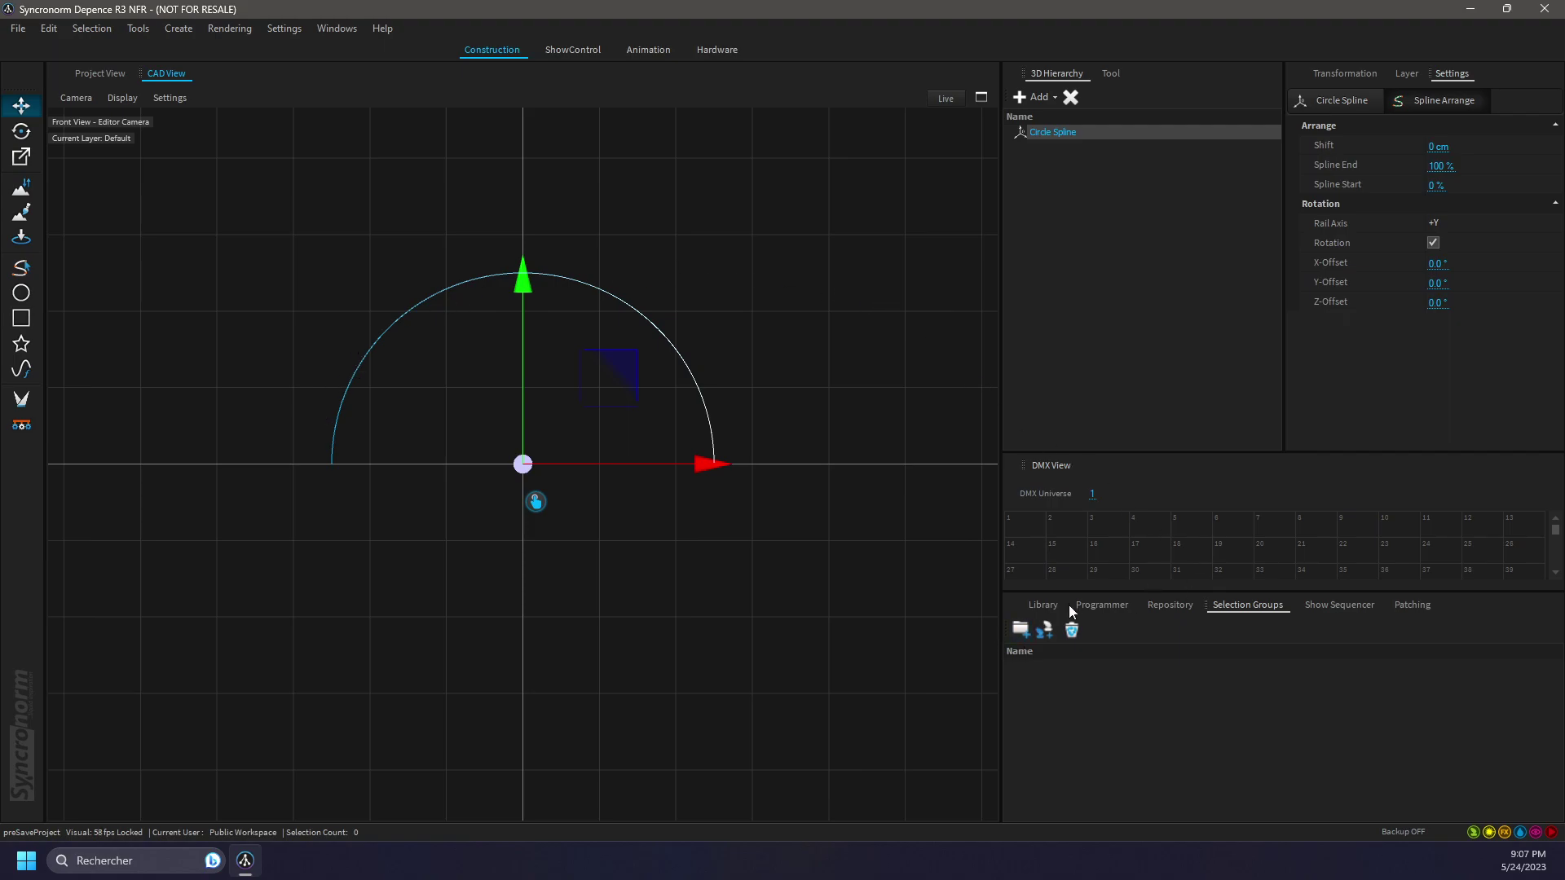
Place eight Mac Aura XIP fixtures from the Library into the CAD view
click(1042, 606)
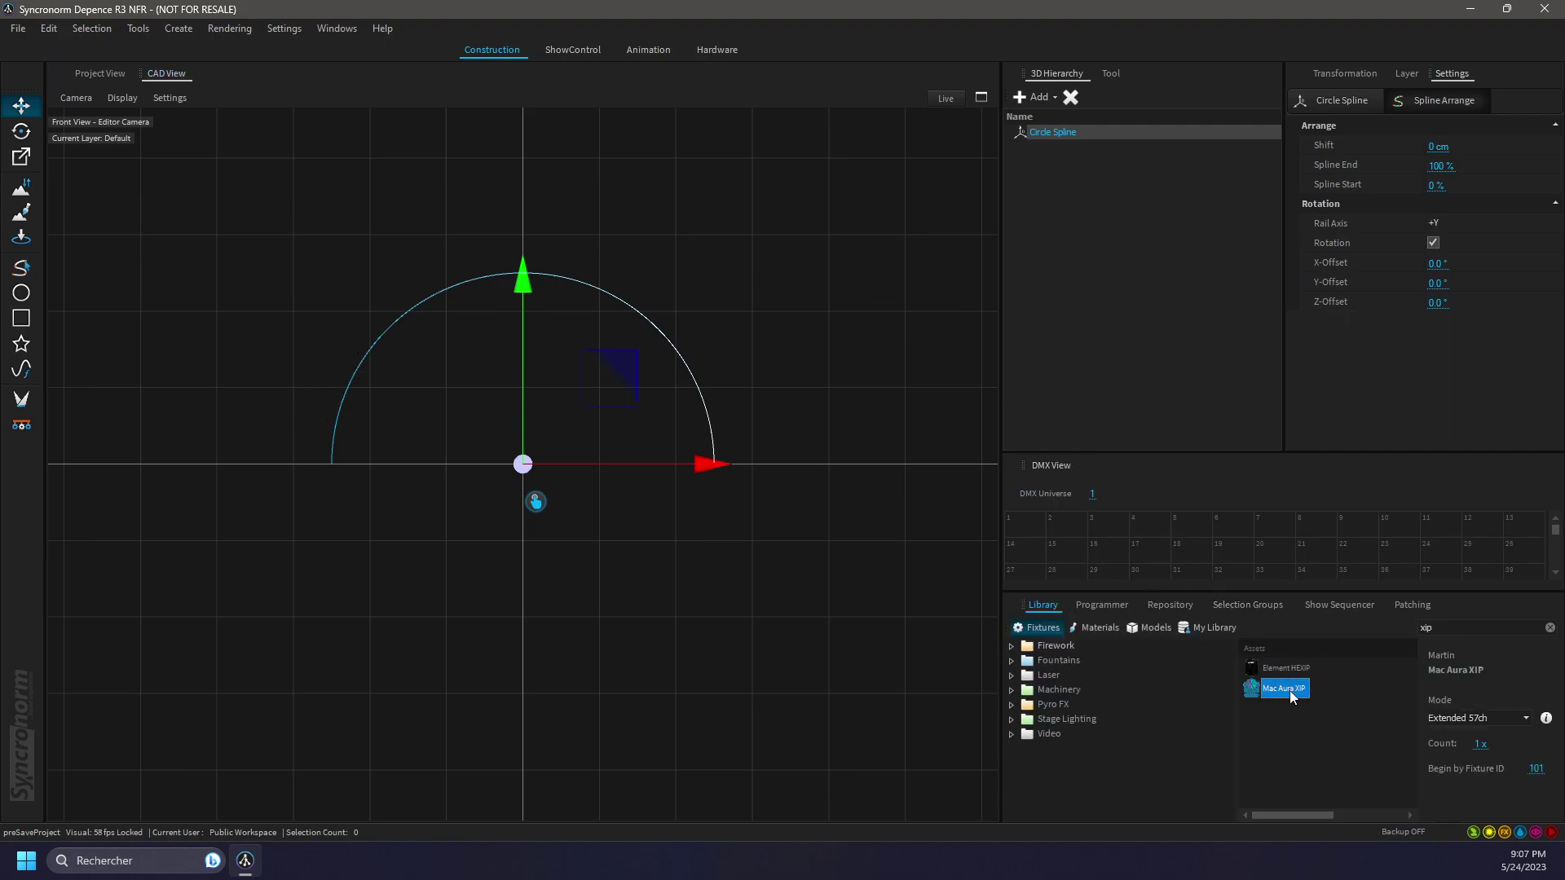
drag(1488, 744, 1502, 748)
drag(1262, 689, 546, 552)
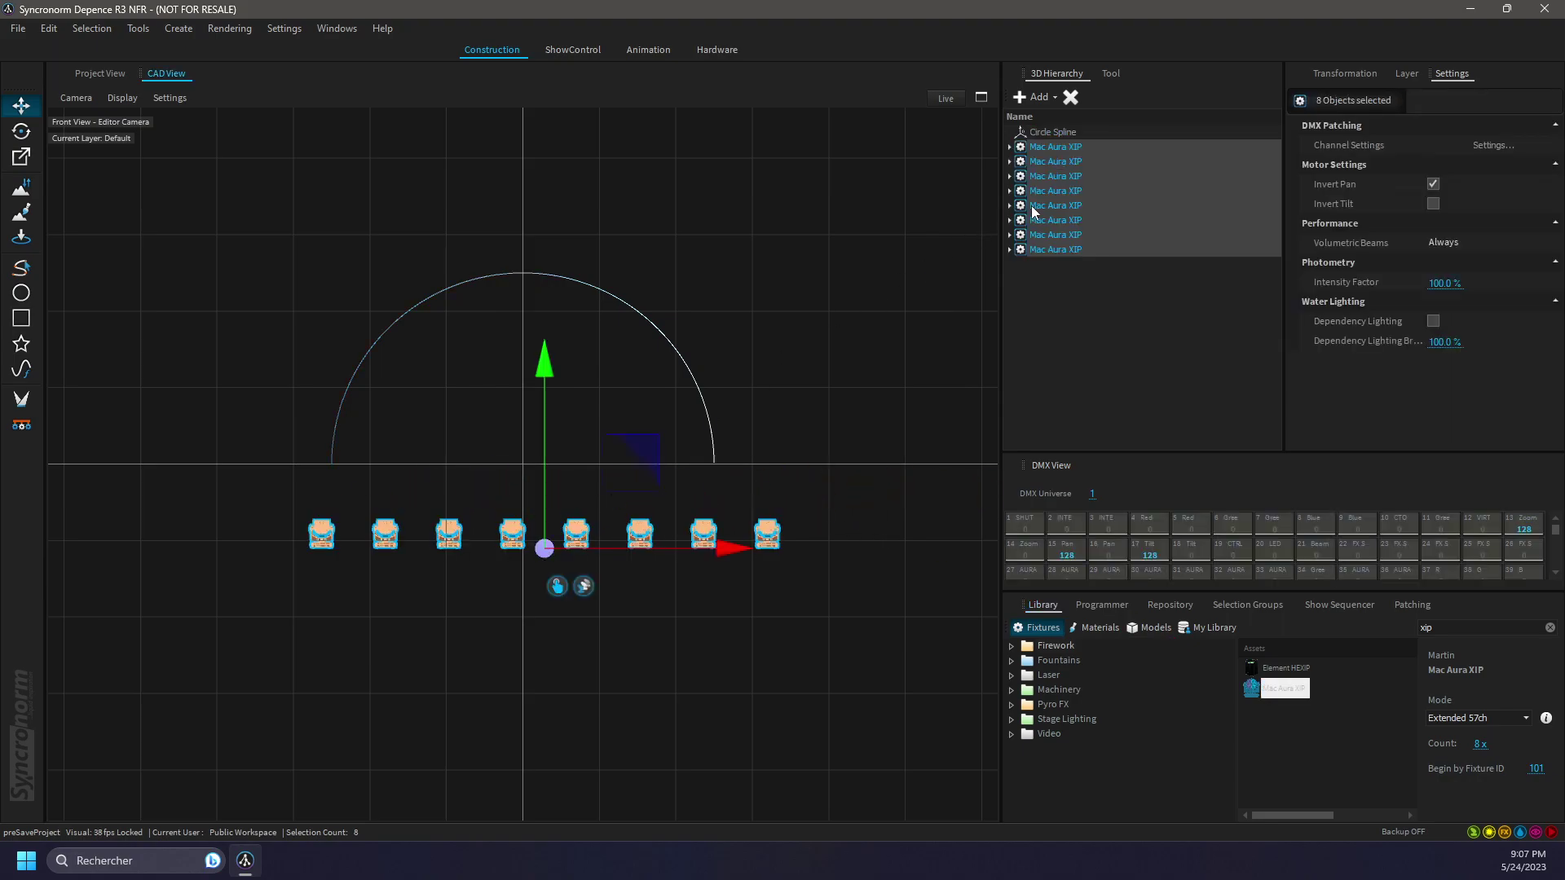
Zero the fixtures' positions with Apply and make them children of the Circle Spline
click(1361, 75)
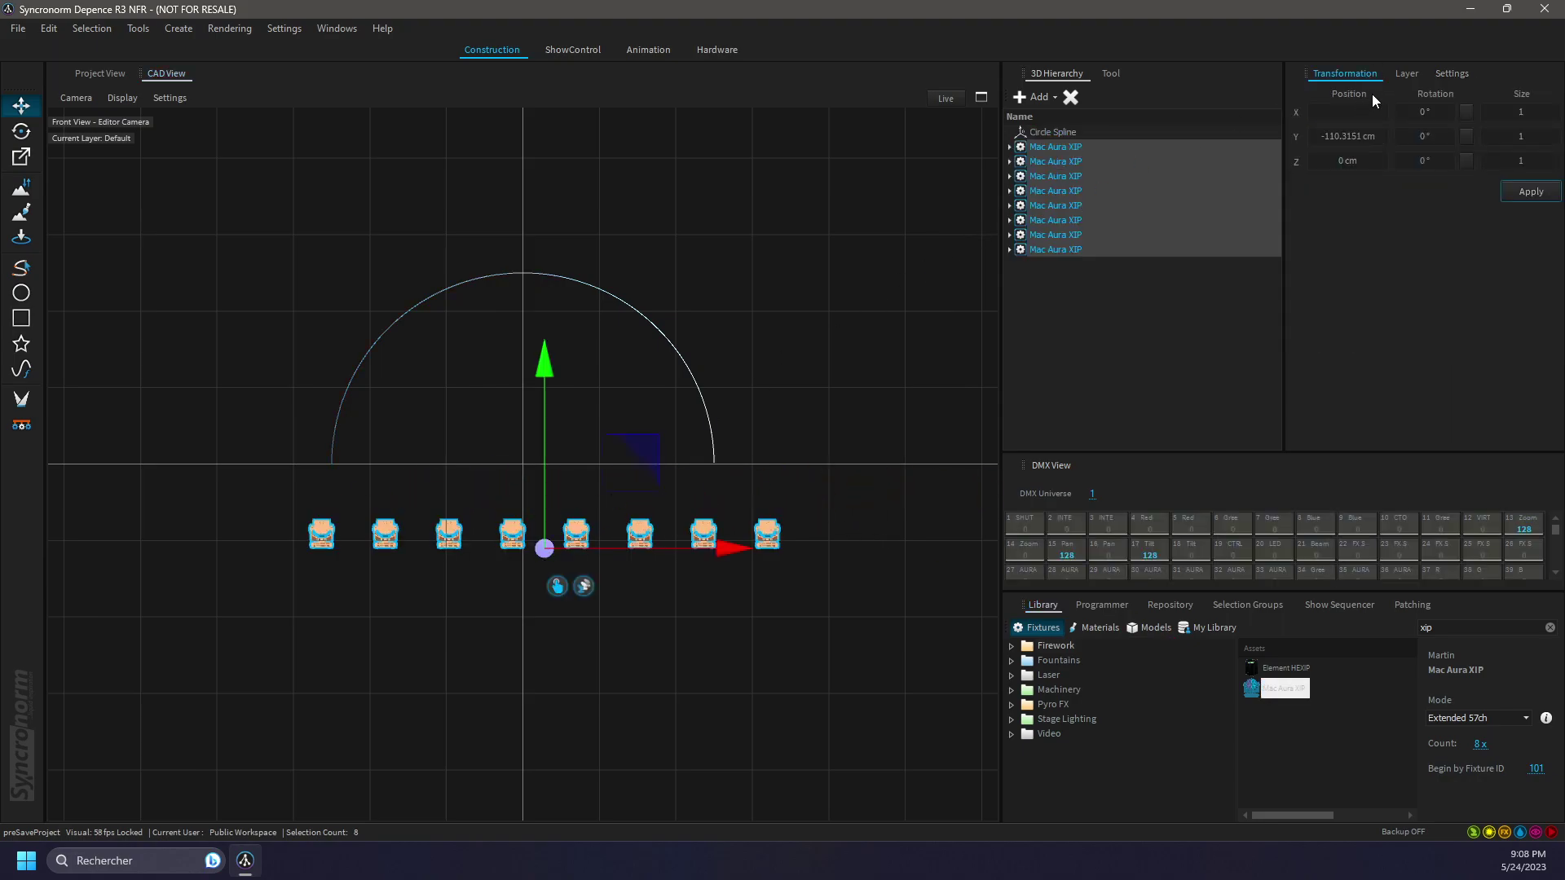
click(1518, 189)
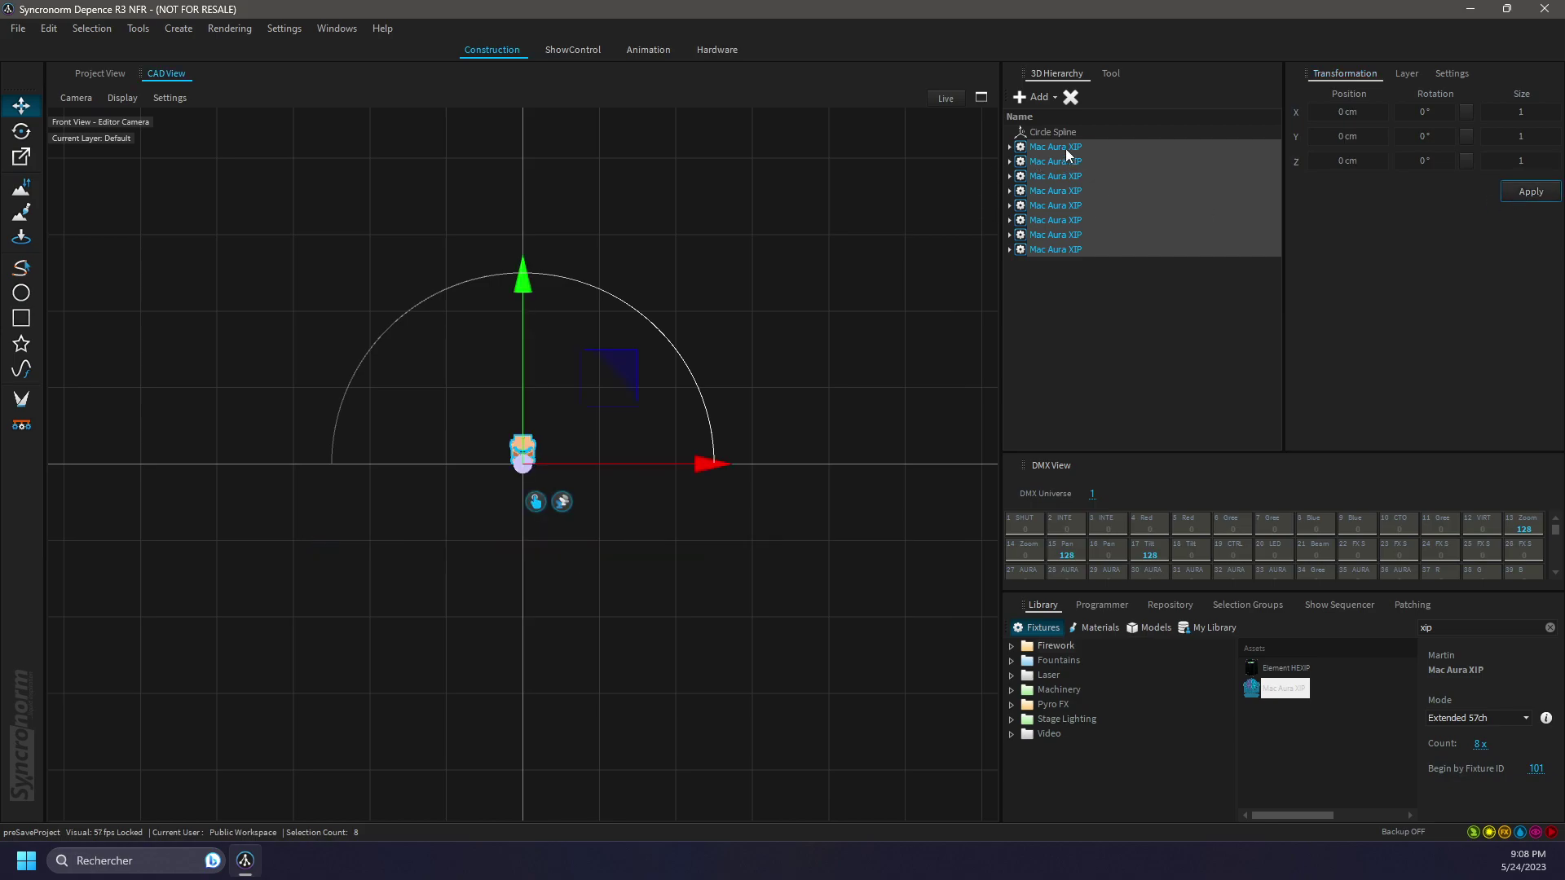
drag(1067, 155, 1067, 134)
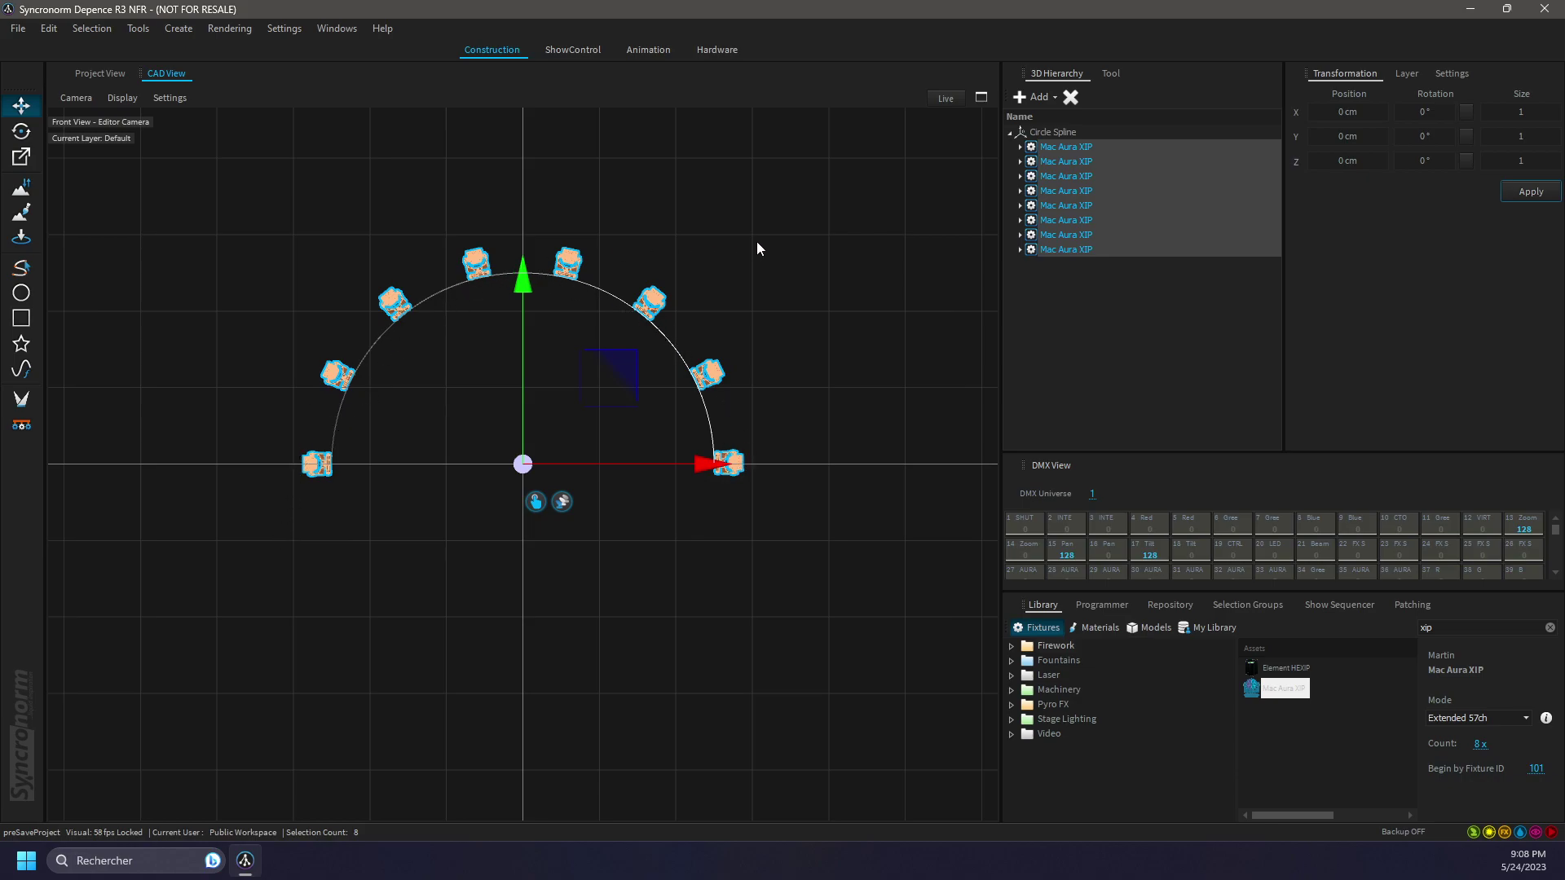
Inset the Circle Spline's Spline Arrange range to span 5–95 % of the arc
click(1048, 134)
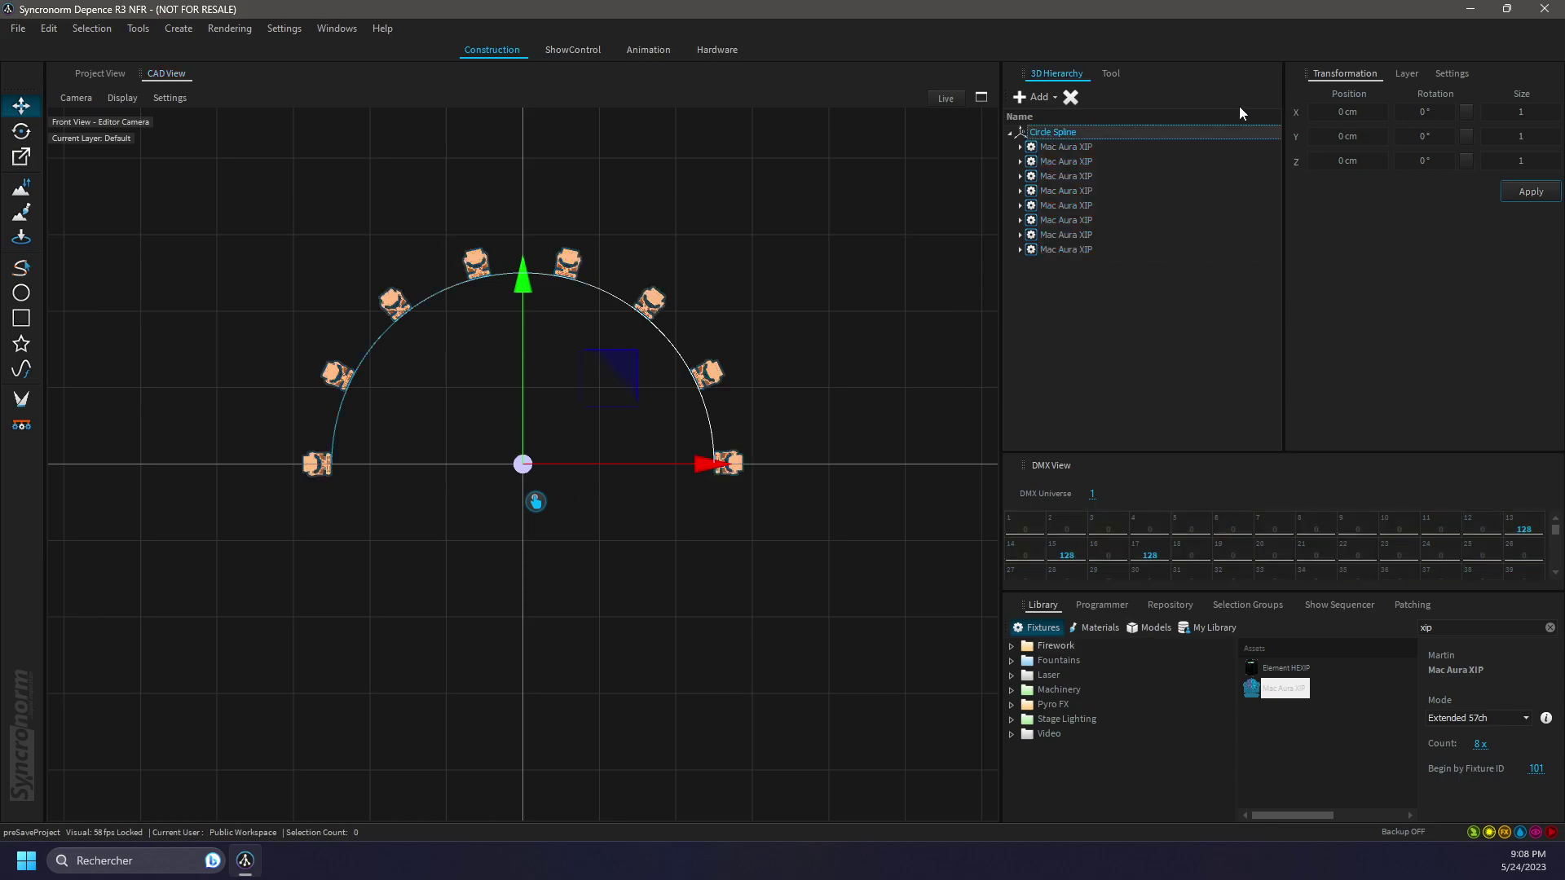
click(1450, 74)
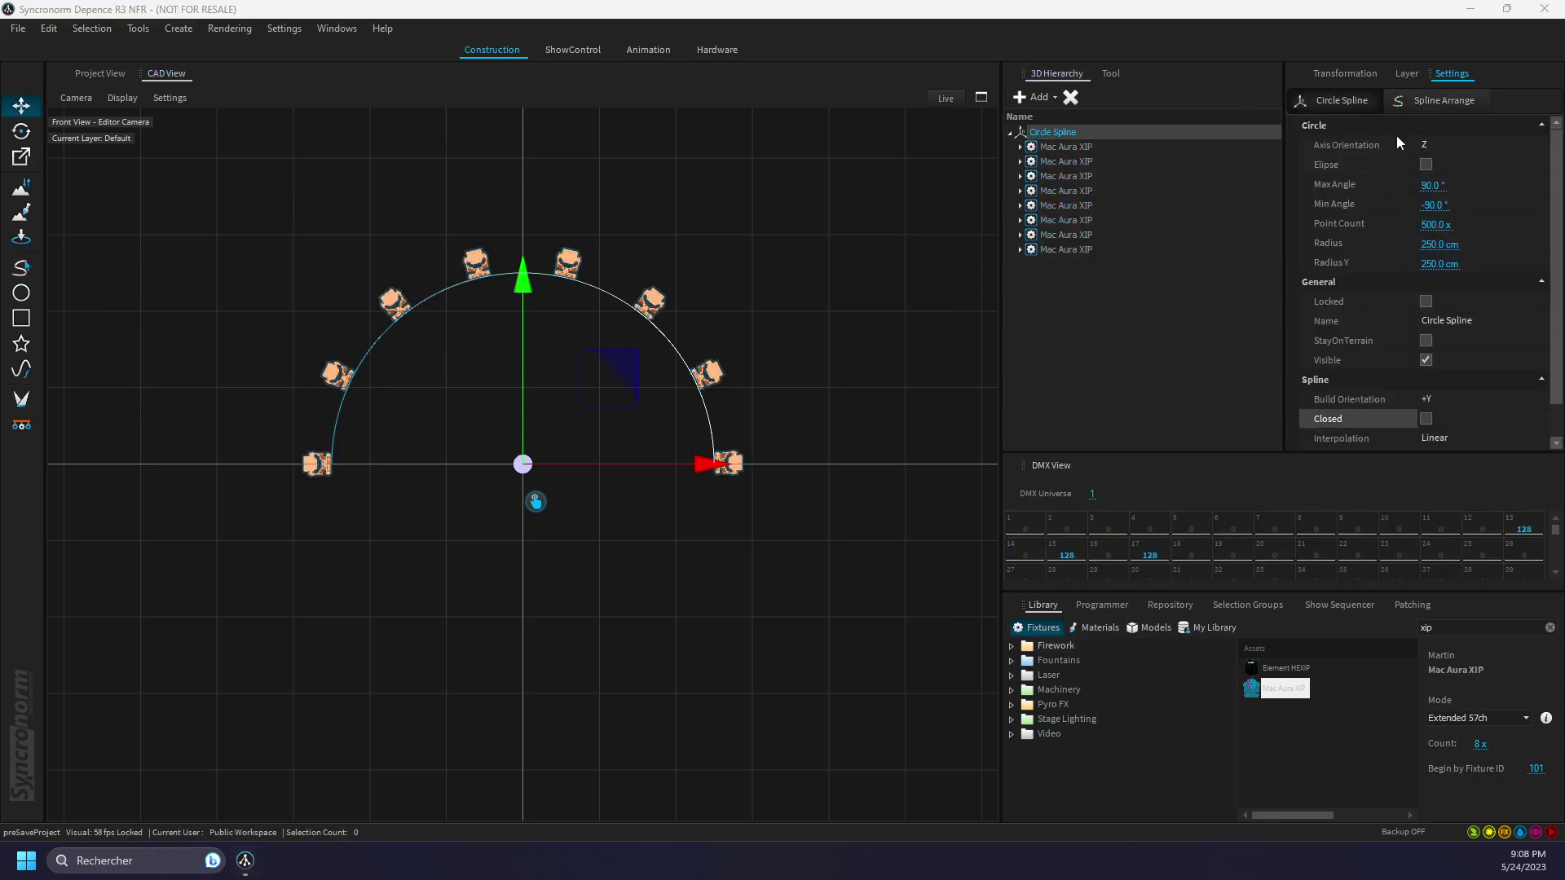
click(1424, 106)
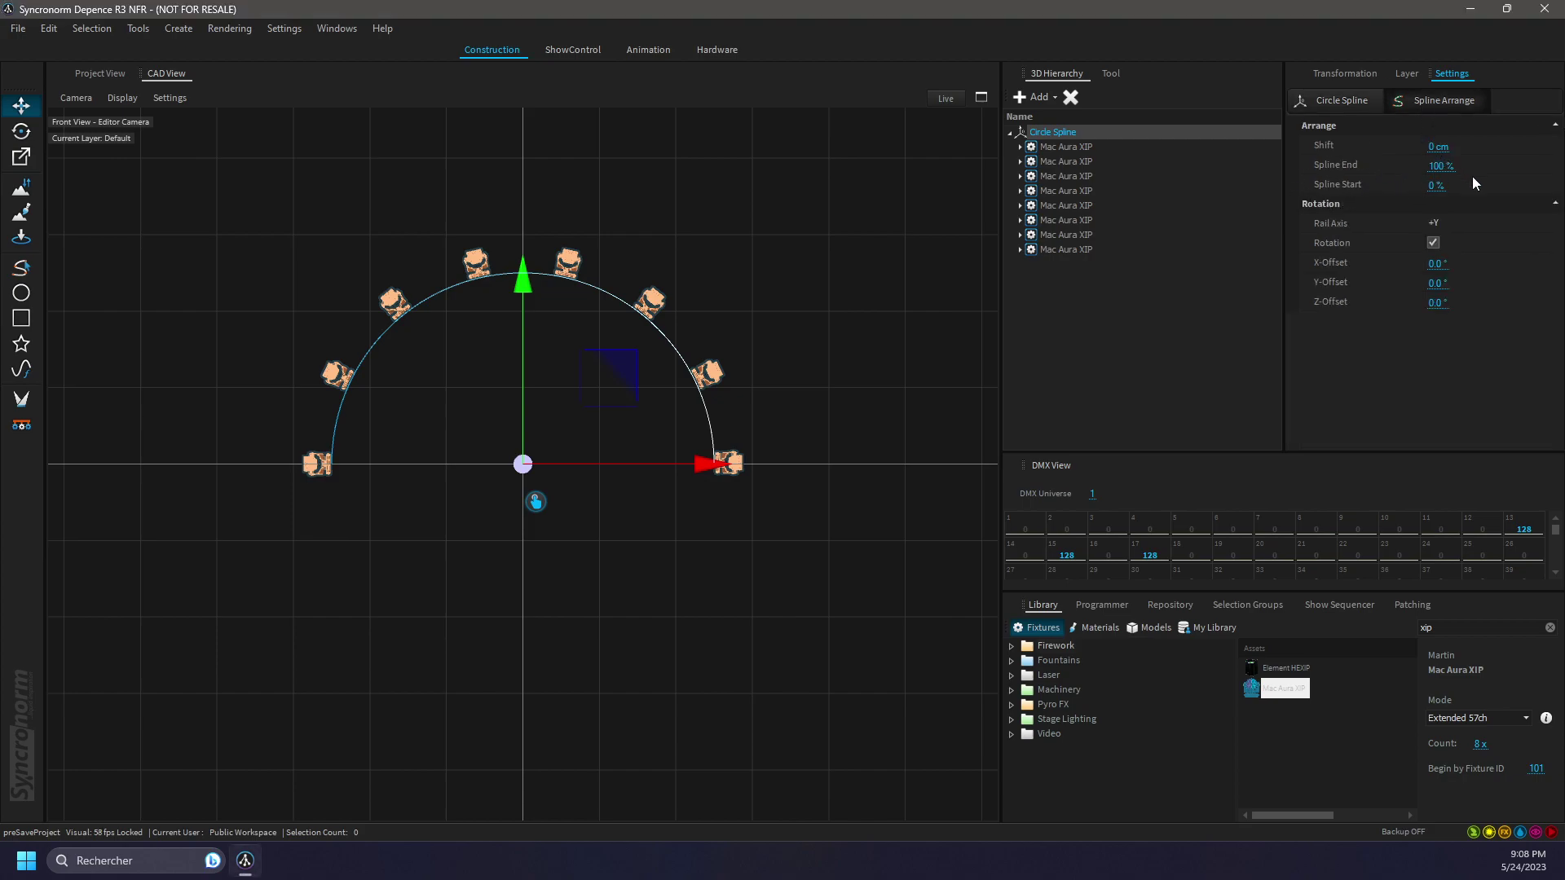
drag(1460, 188, 1468, 157)
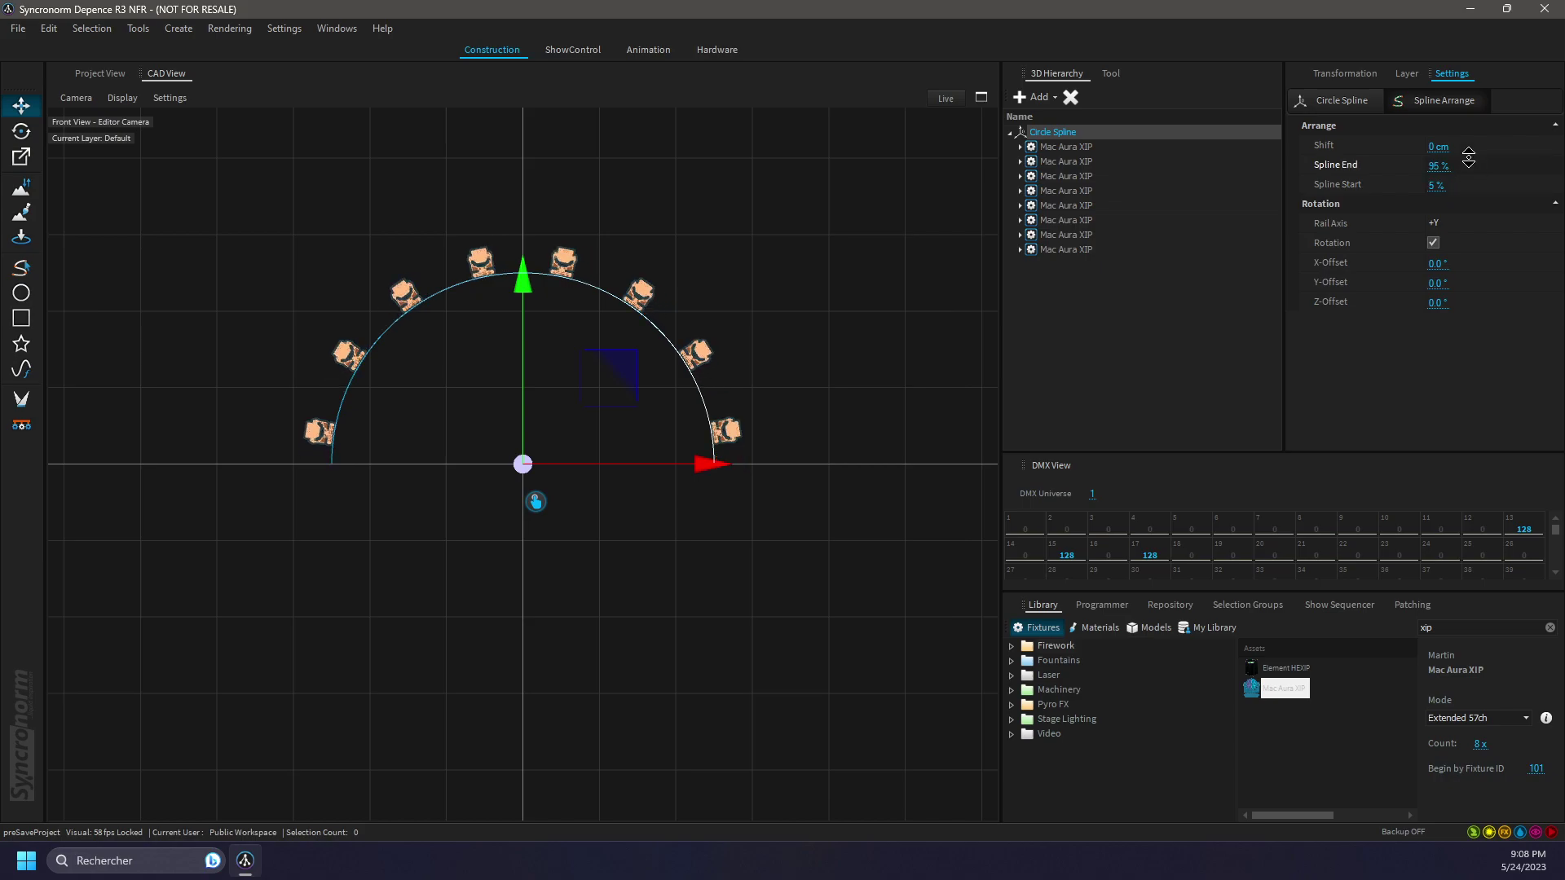
Compare the fixtures with and without spline rotation, leaving Rotation checked
click(1434, 250)
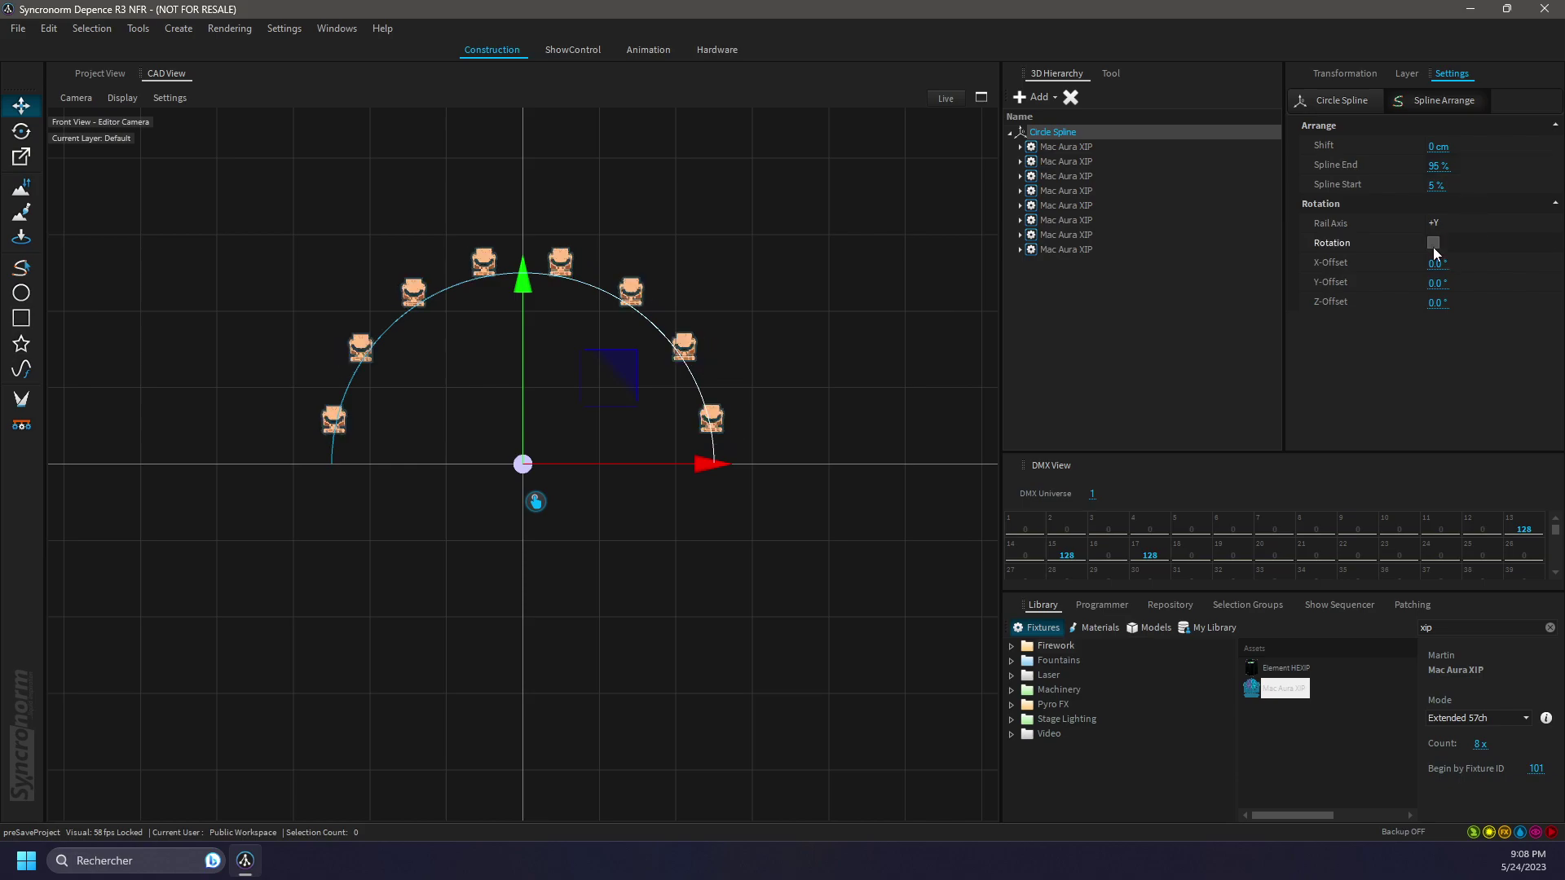
click(1433, 250)
click(1434, 249)
click(1434, 250)
click(1434, 250)
click(1434, 249)
Set the Spline Arrange X-Offset rotation to -90°
drag(1474, 265, 1474, 268)
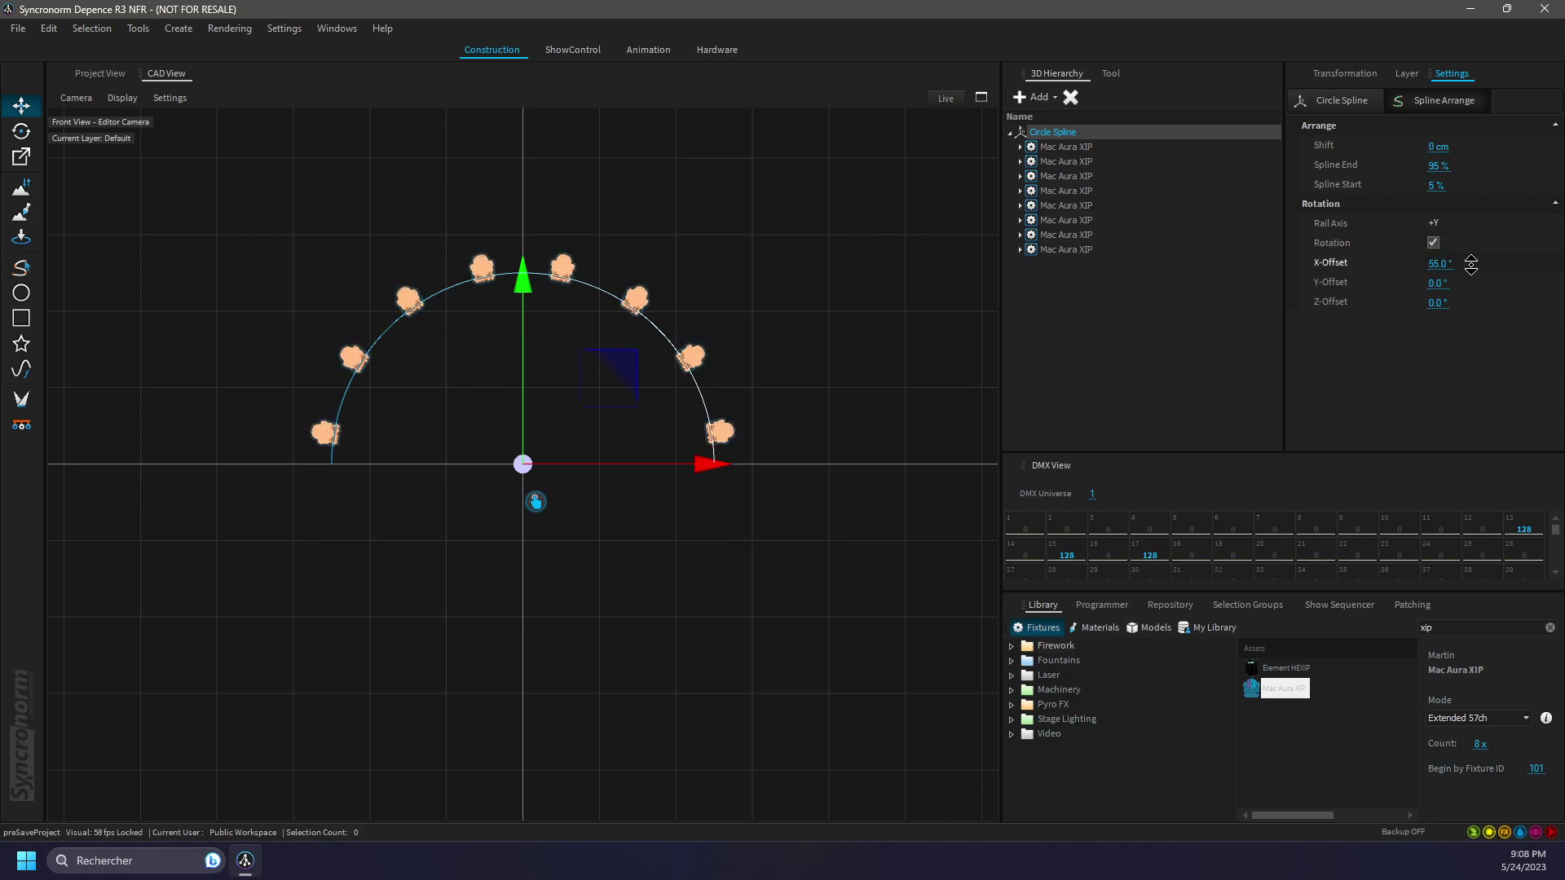
click(1471, 267)
text(90)
key(Return)
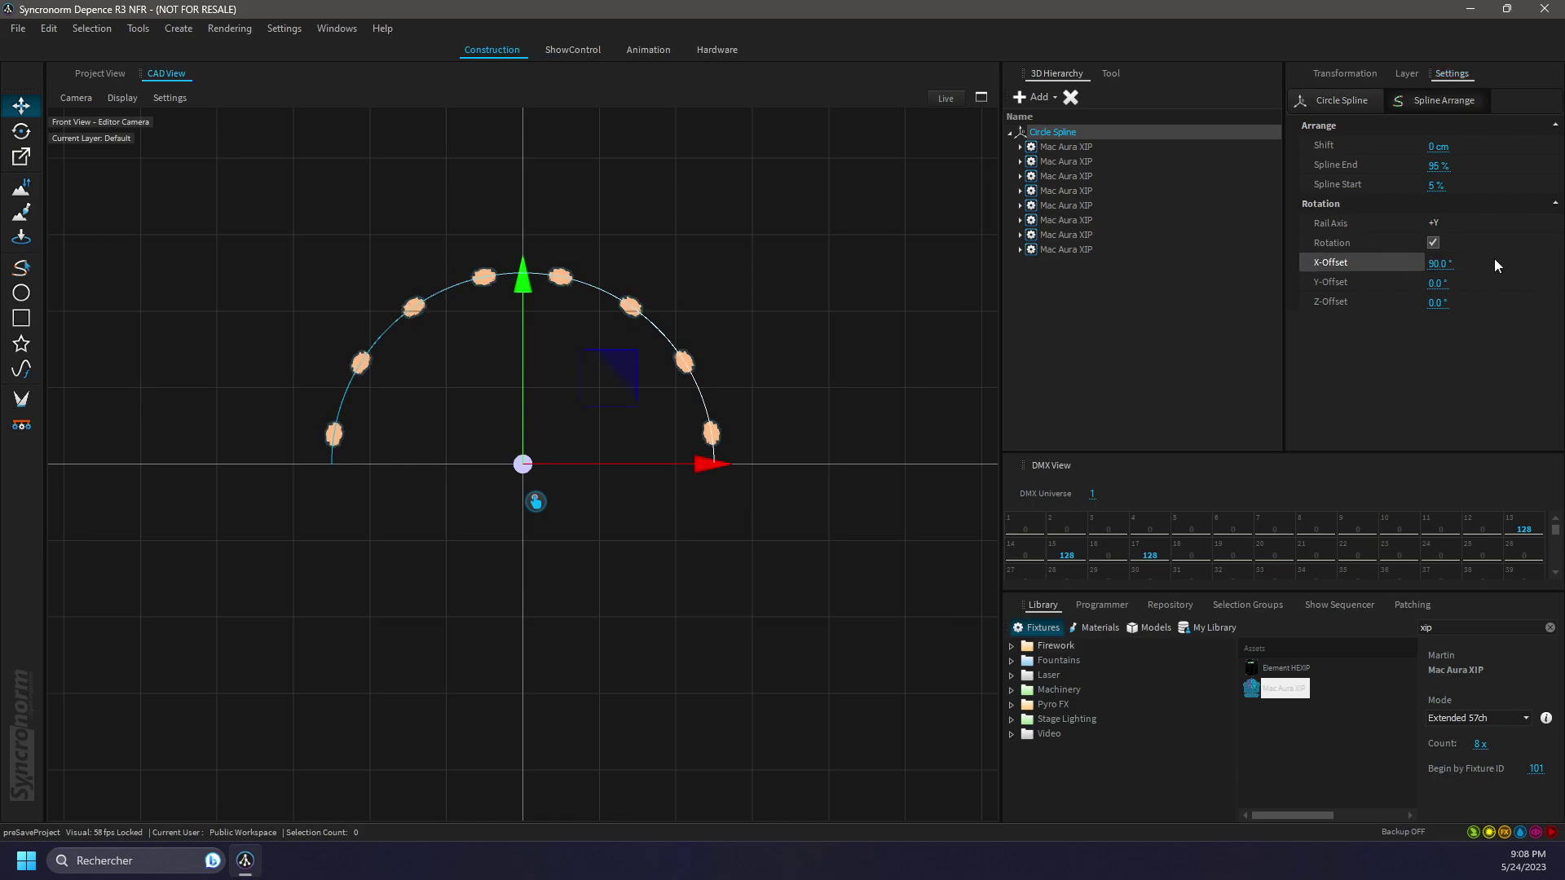
click(1485, 269)
text(-90)
key(Return)
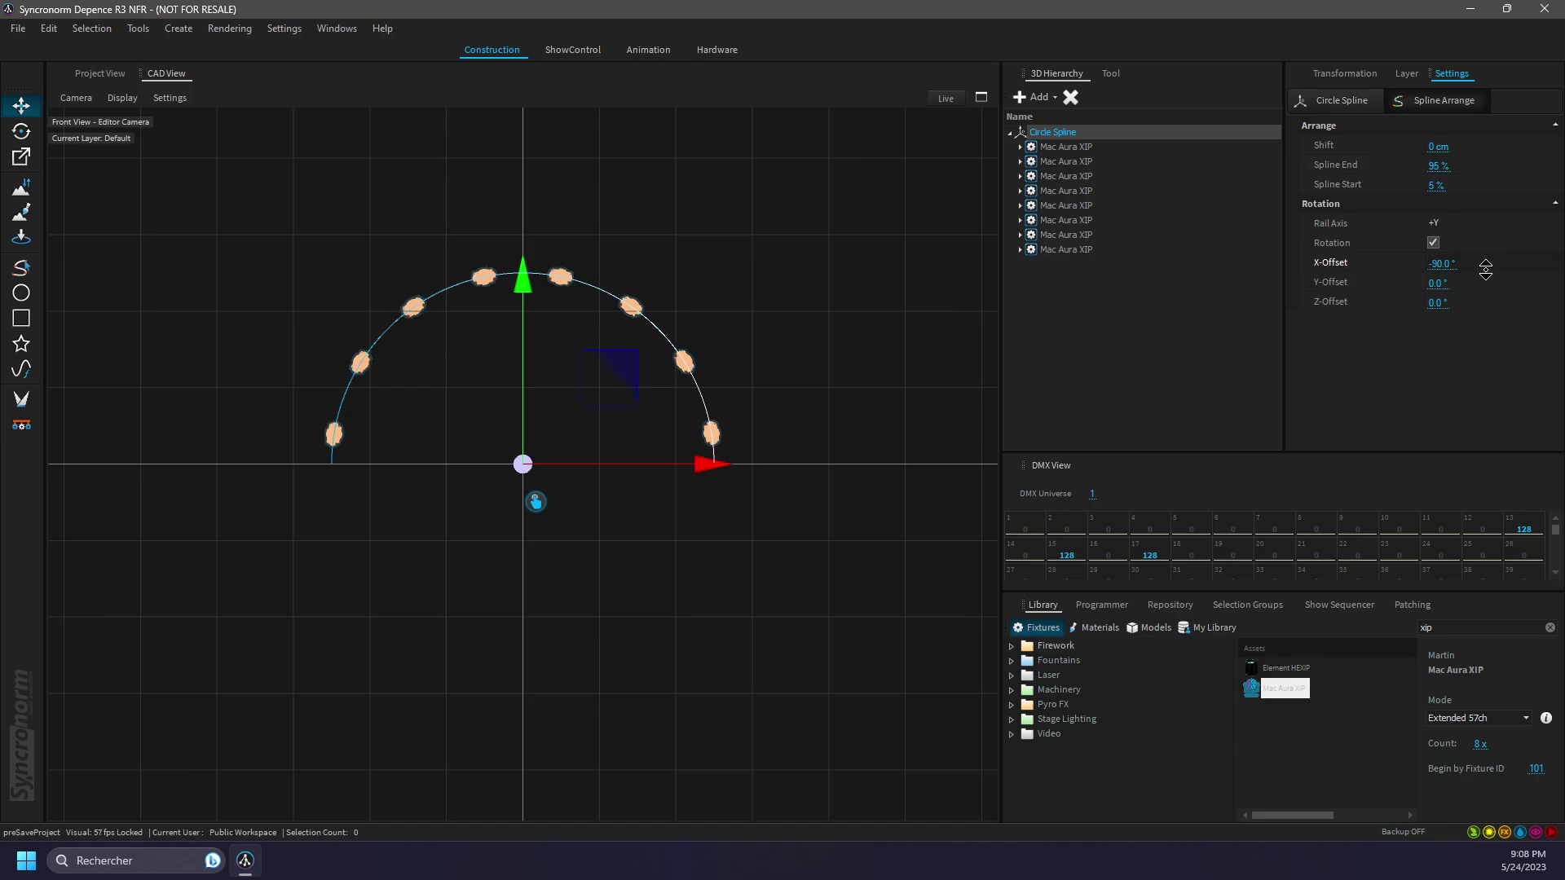
Switch to the Project View and orbit to see the fixture arch from above
click(114, 72)
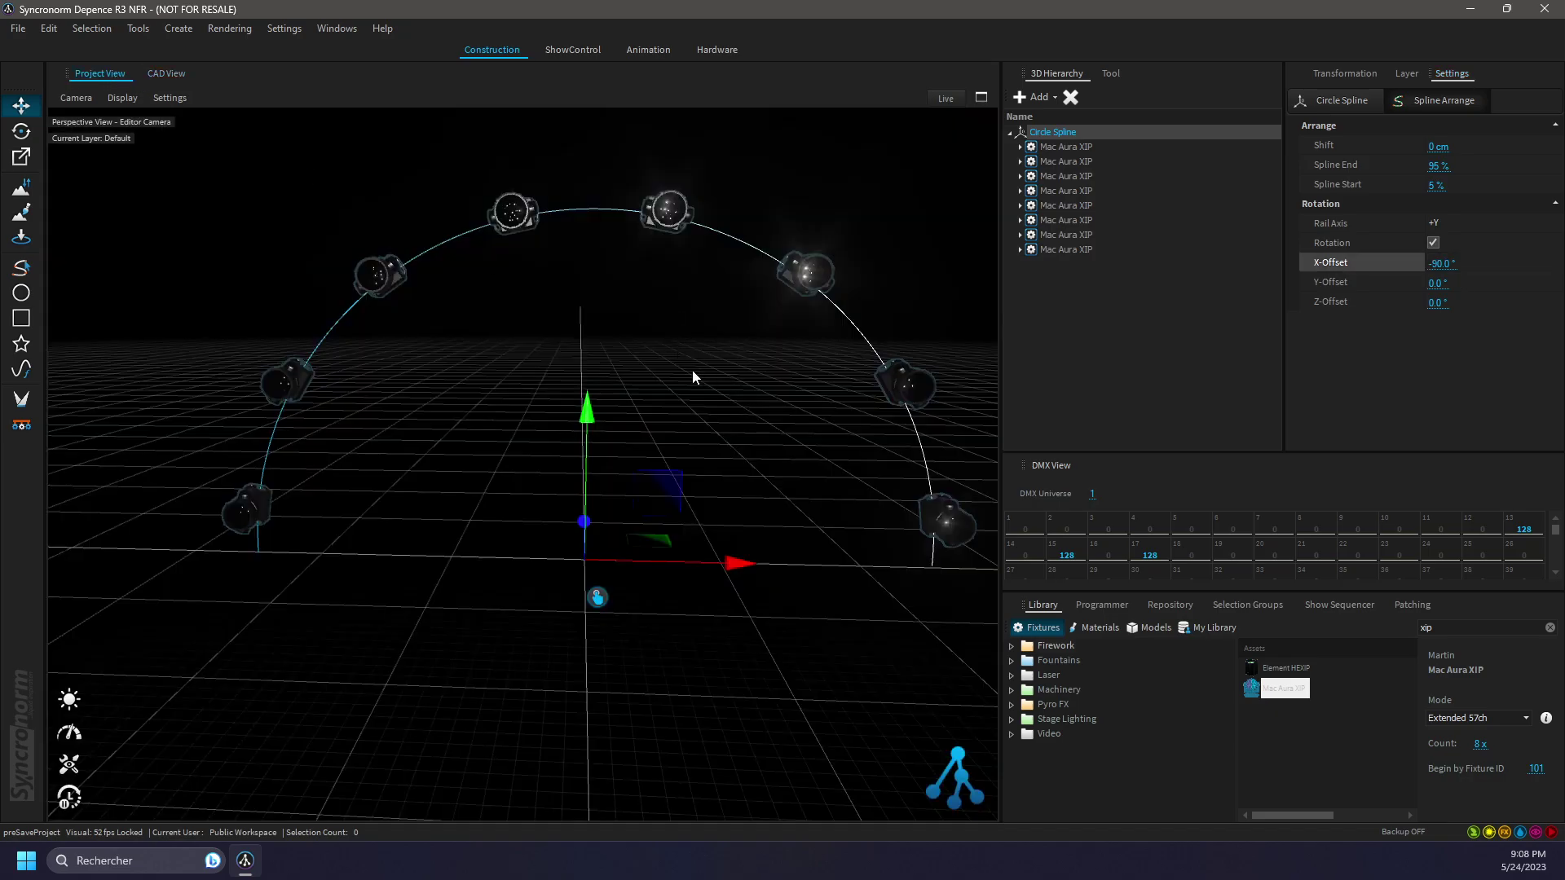
mouse_move(694, 377)
right_down()
mouse_move(497, 461)
mouse_move(665, 367)
right_up()
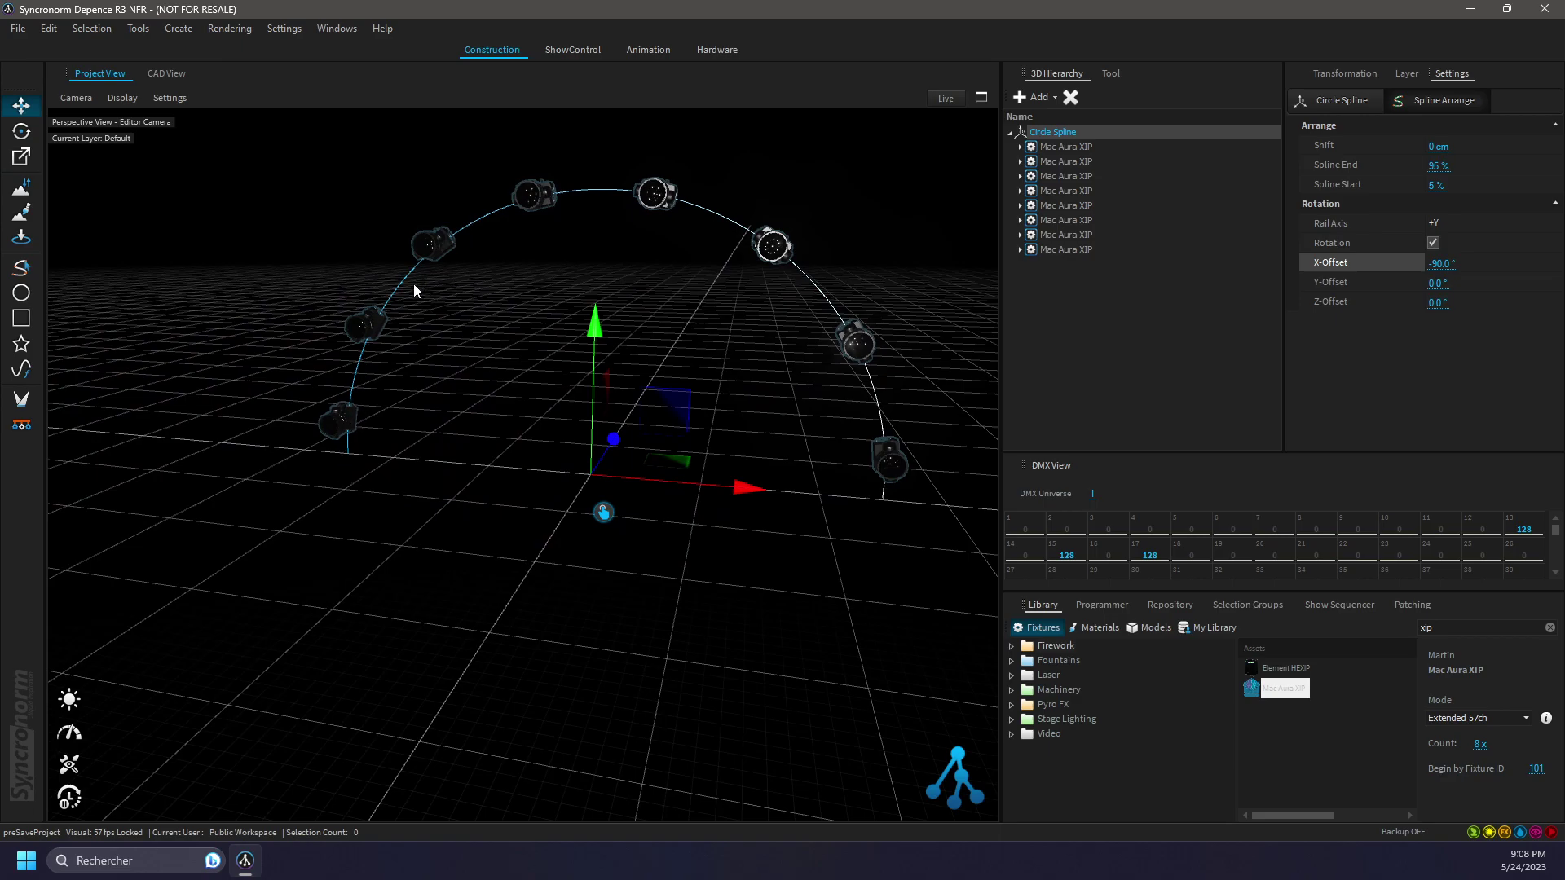